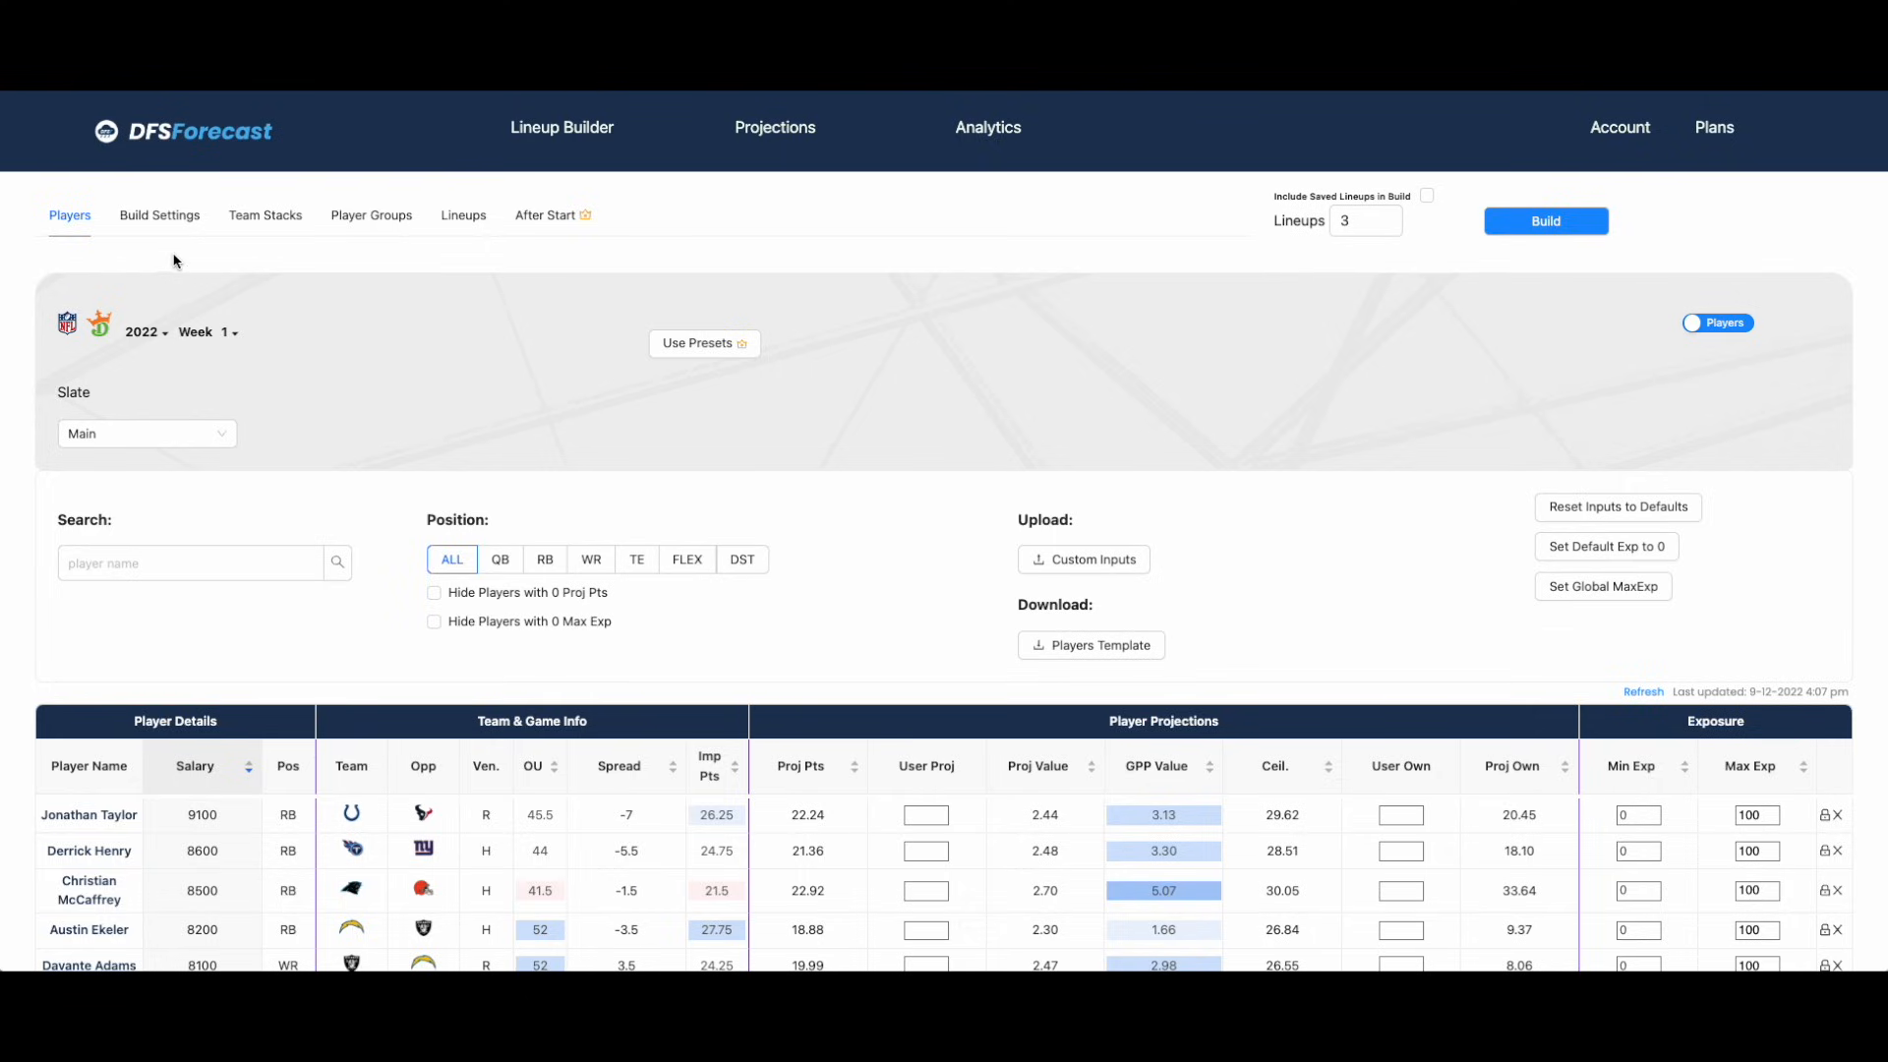
Apply the lineup builder presets for the Main slate.
click(269, 250)
click(362, 239)
click(706, 341)
Try a user projection of 25 for Jonathan Taylor and clear it again.
click(915, 815)
text(25)
key(BackSpace)
key(BackSpace)
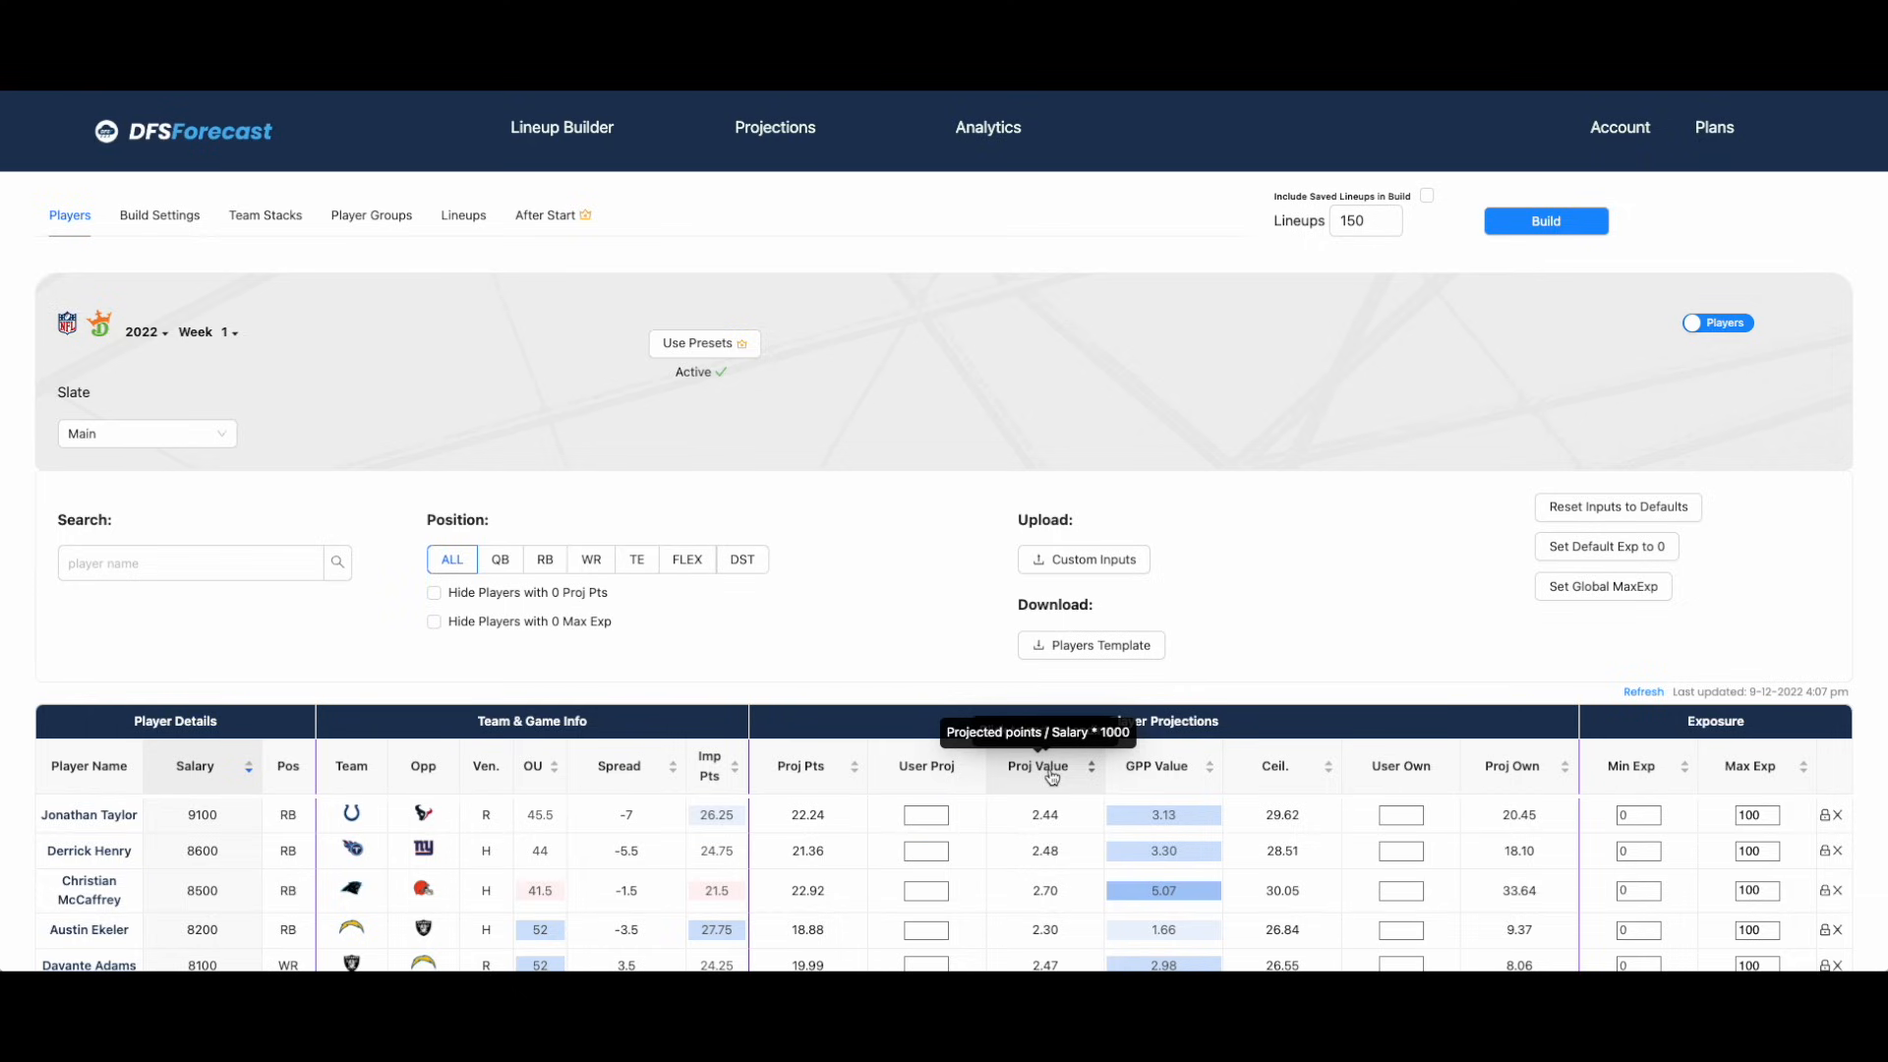
Sort the players by projected value, highest first, and filter the list to FLEX-eligible players.
click(1052, 777)
click(1052, 778)
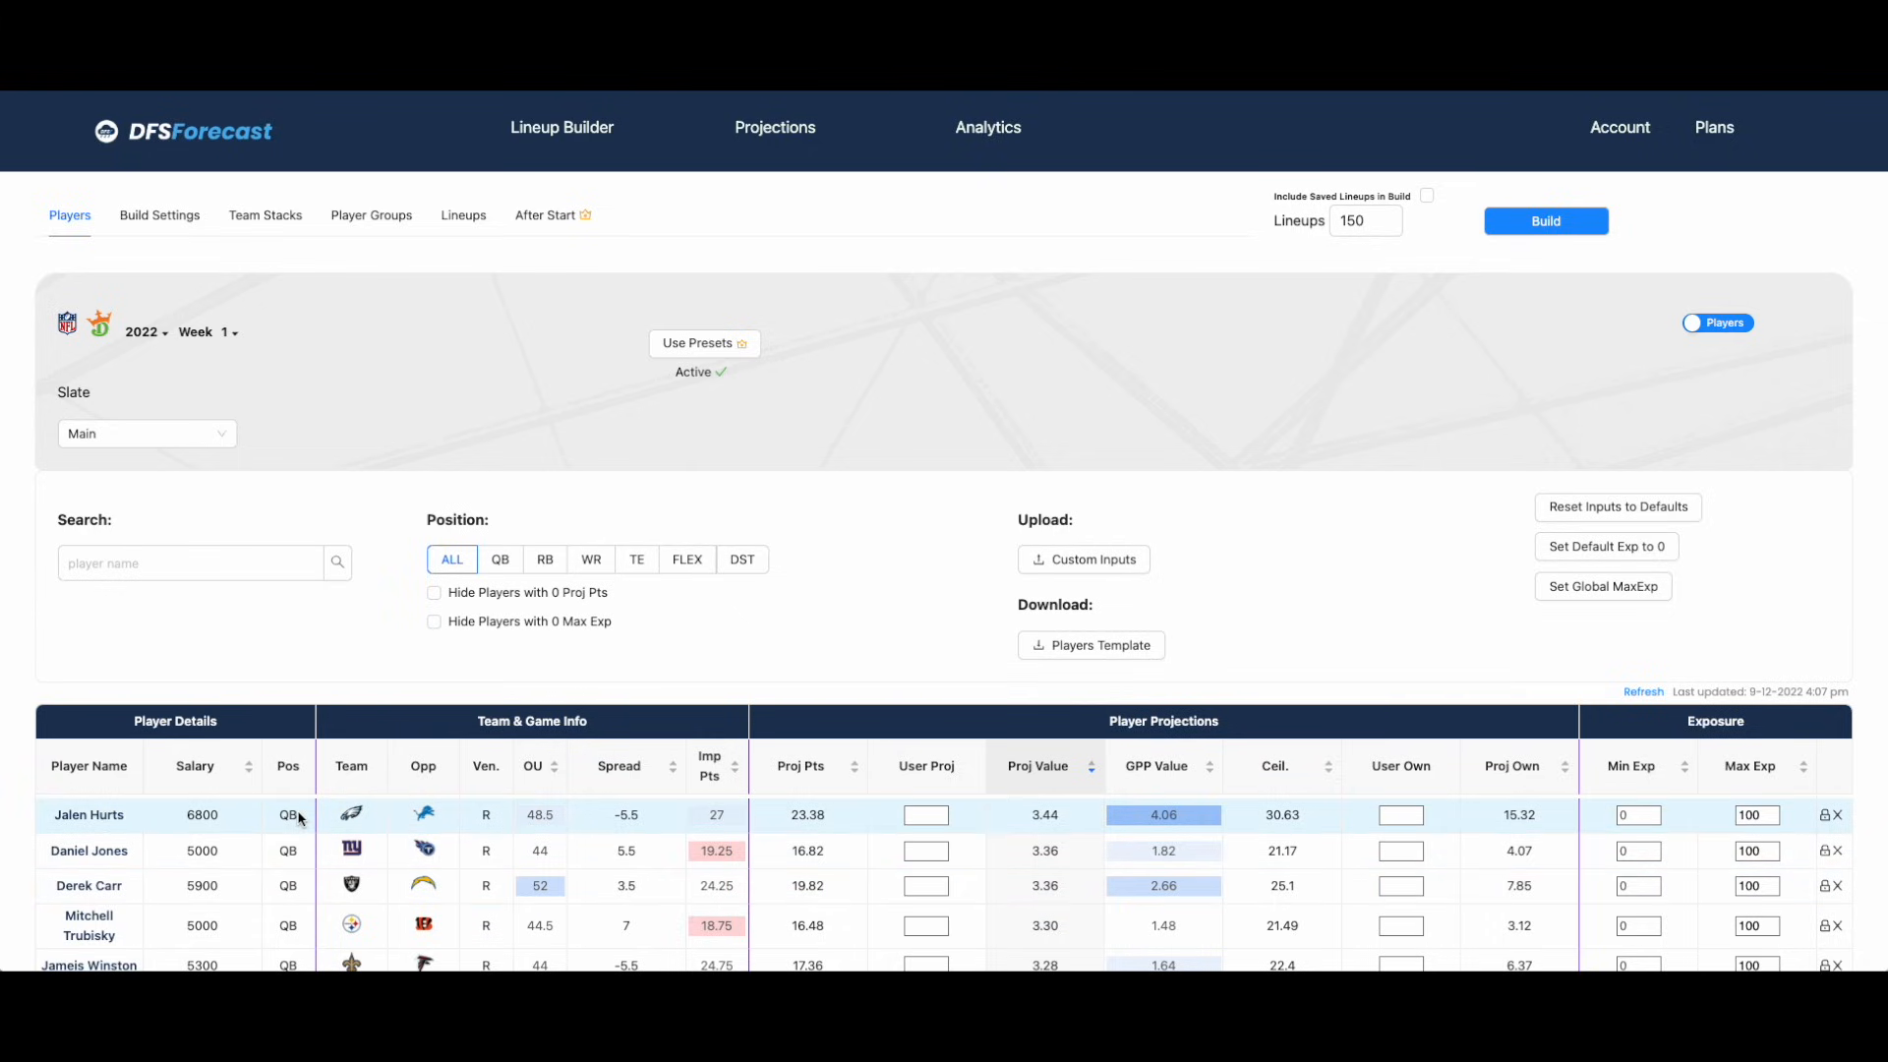
click(690, 561)
scroll(981, 426, down, 1)
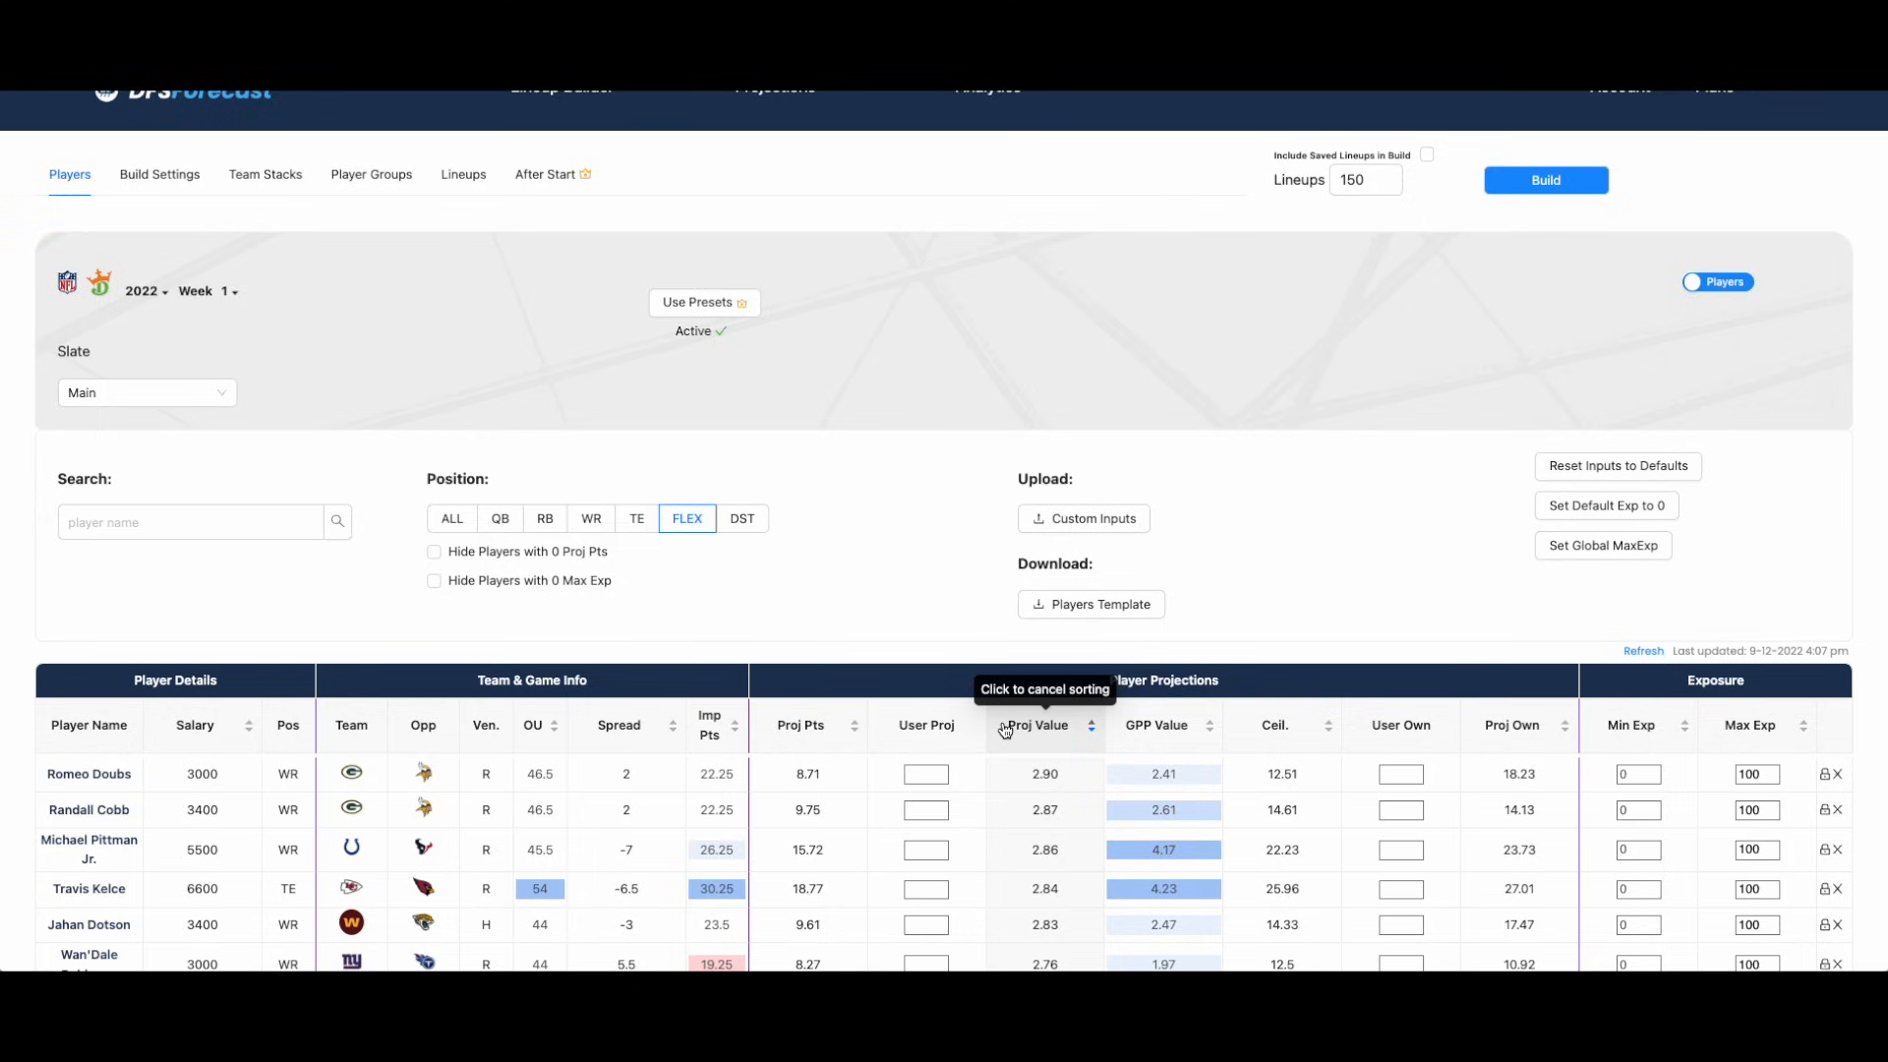
Sort the players by GPP value, highest first, and narrow the list to wide receivers.
click(1146, 735)
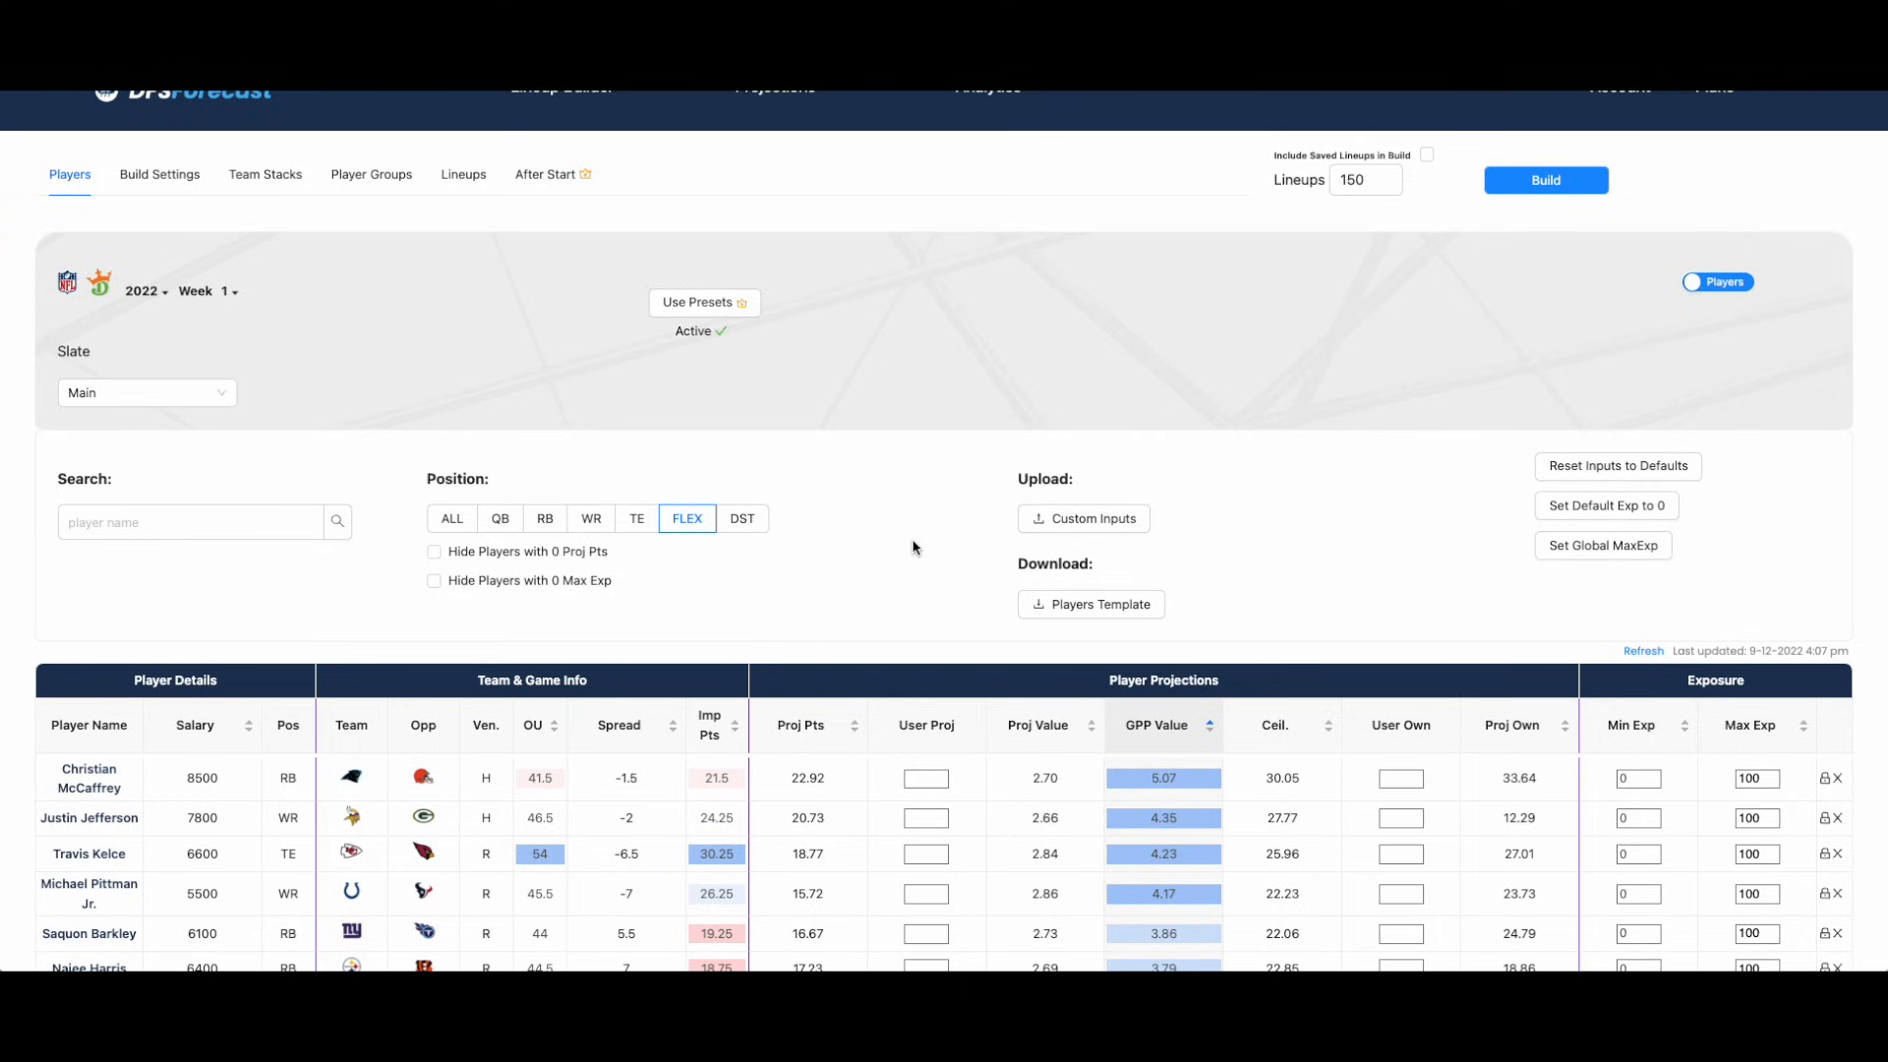
click(588, 528)
scroll(871, 450, down, 3)
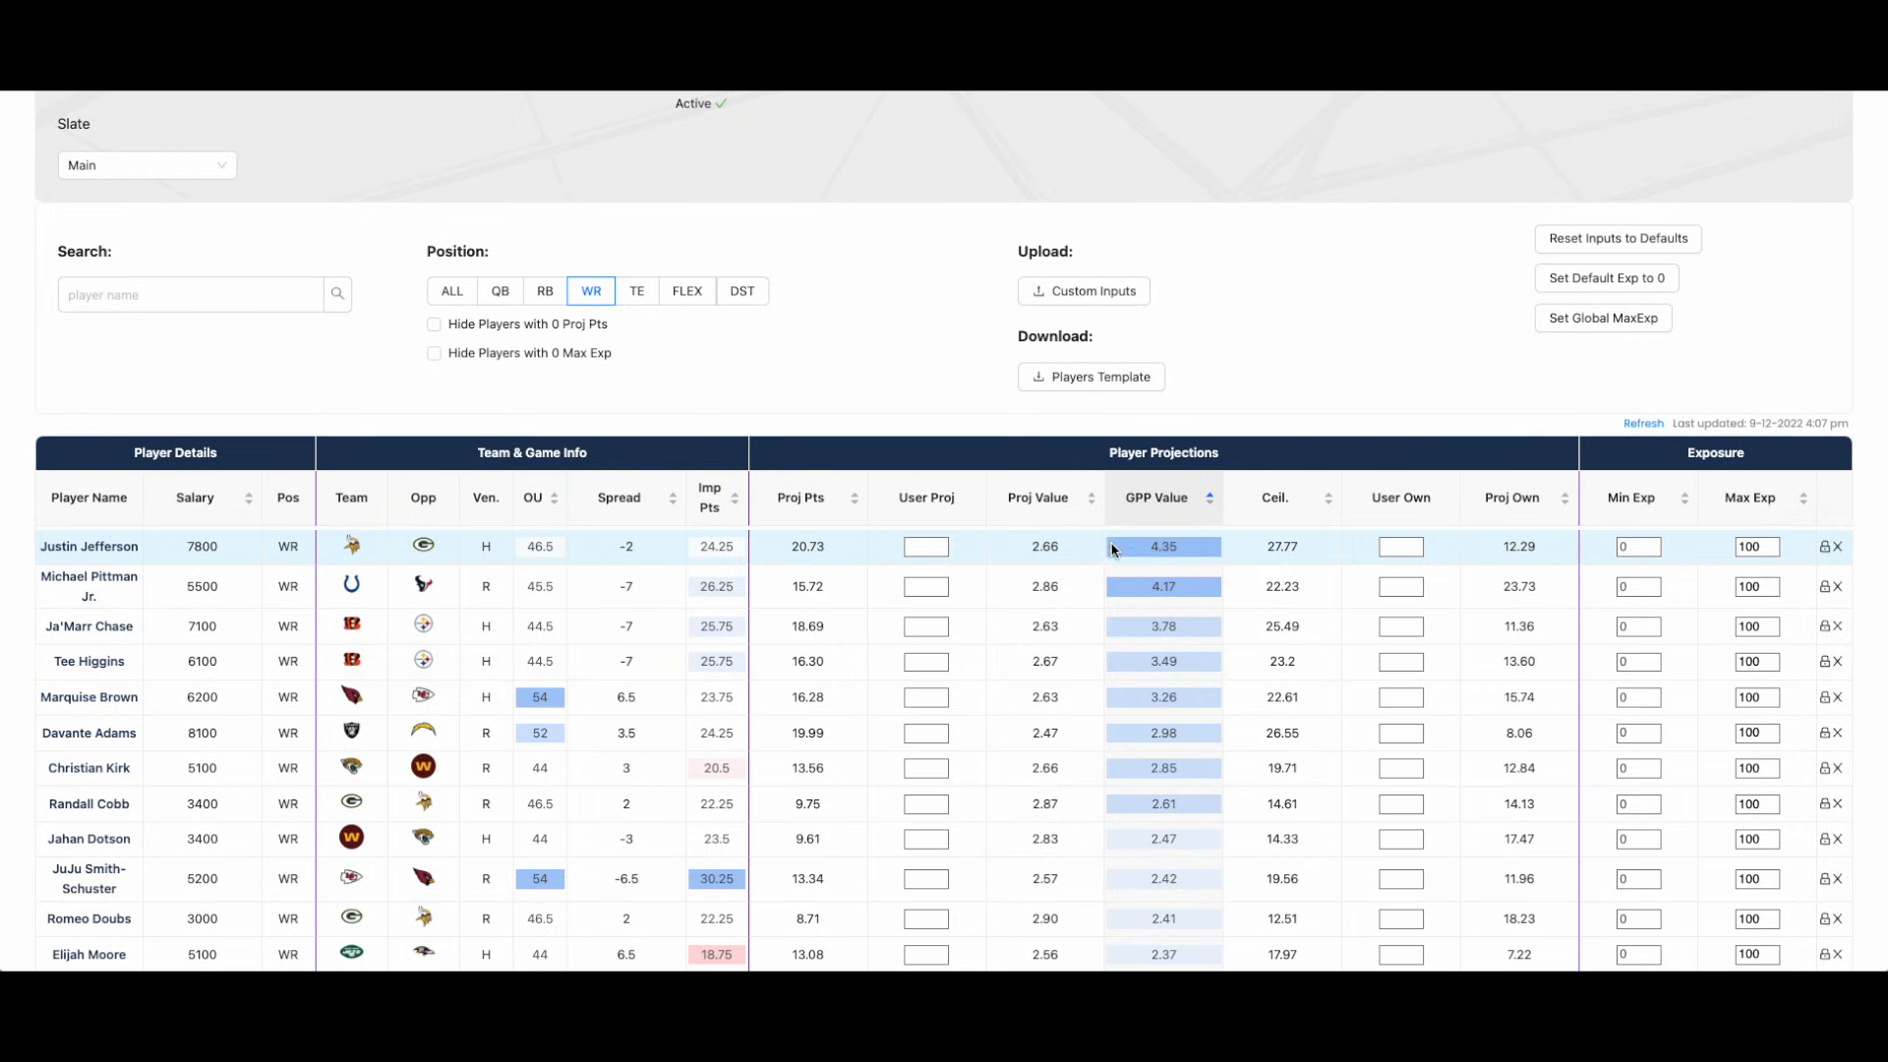
Try a user ownership of 15 for Justin Jefferson and clear it again.
click(1407, 546)
text(15)
key(BackSpace)
key(BackSpace)
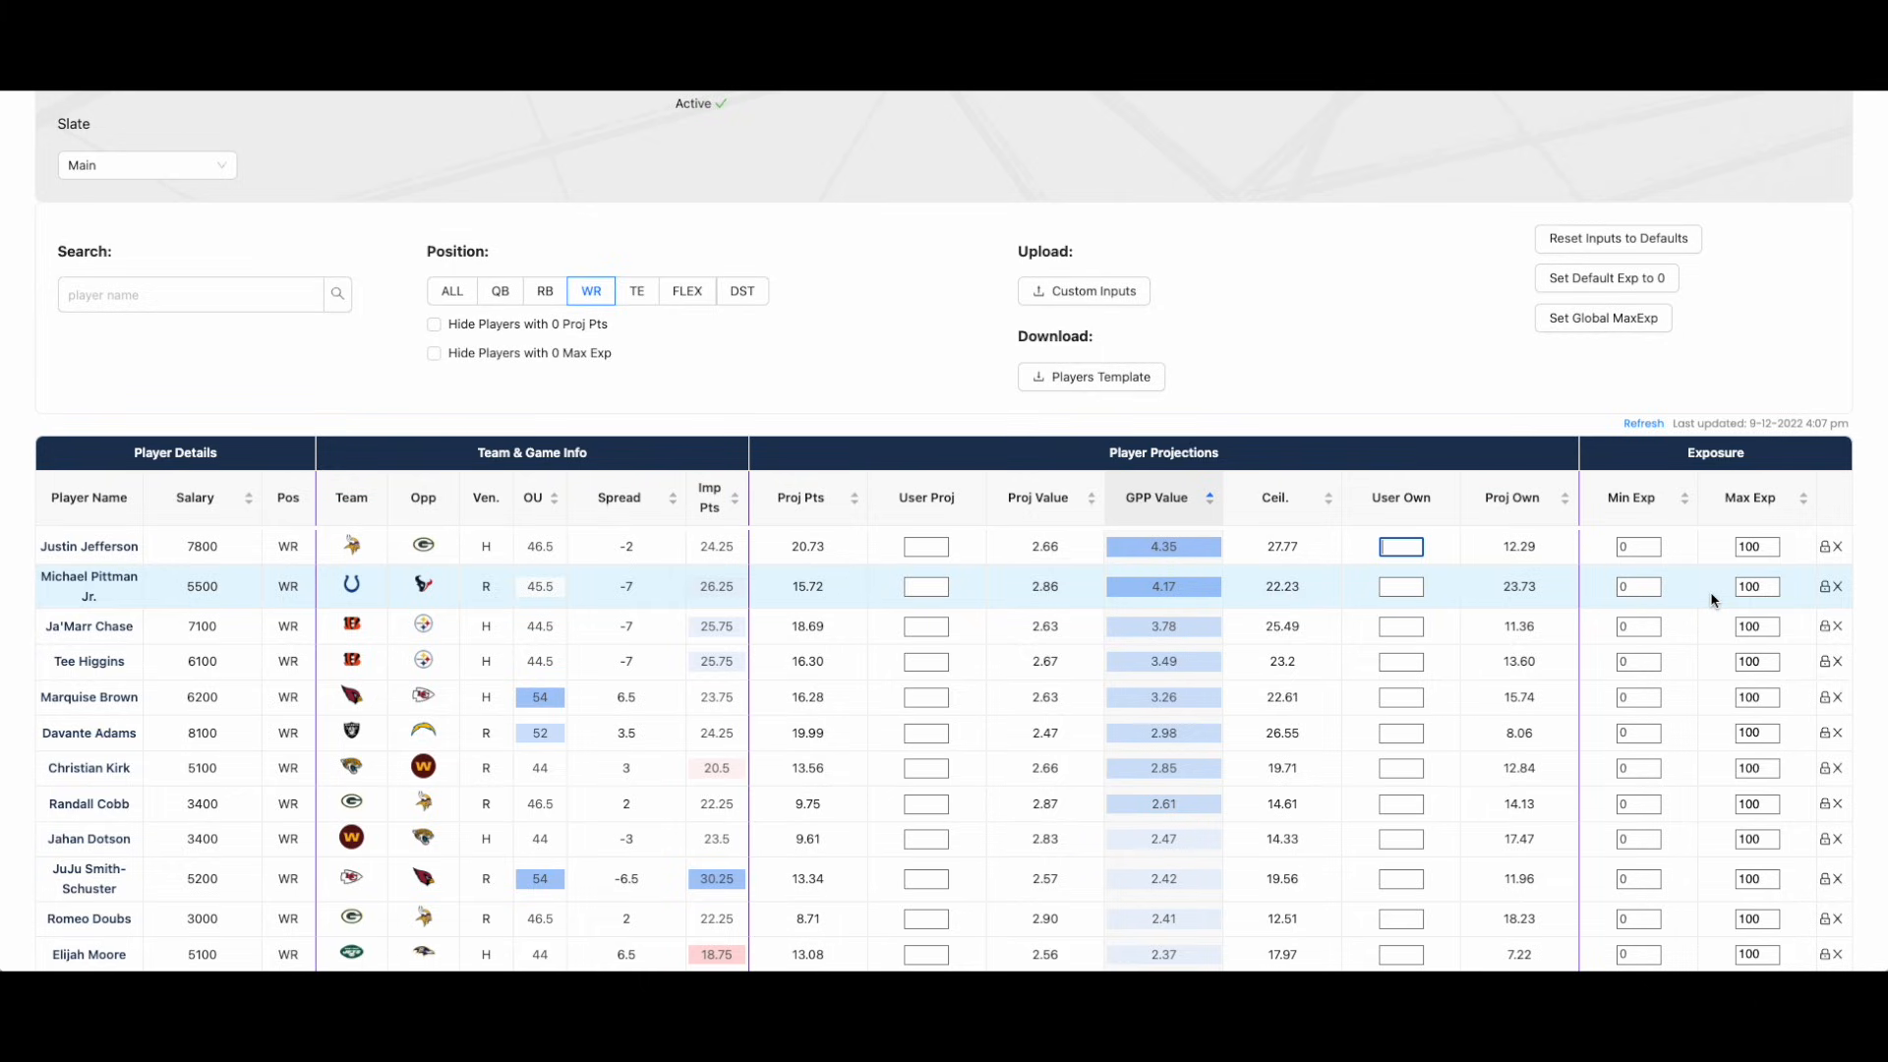
Set Justin Jefferson's minimum exposure to 20 and maximum exposure to 50.
click(1647, 546)
text(20)
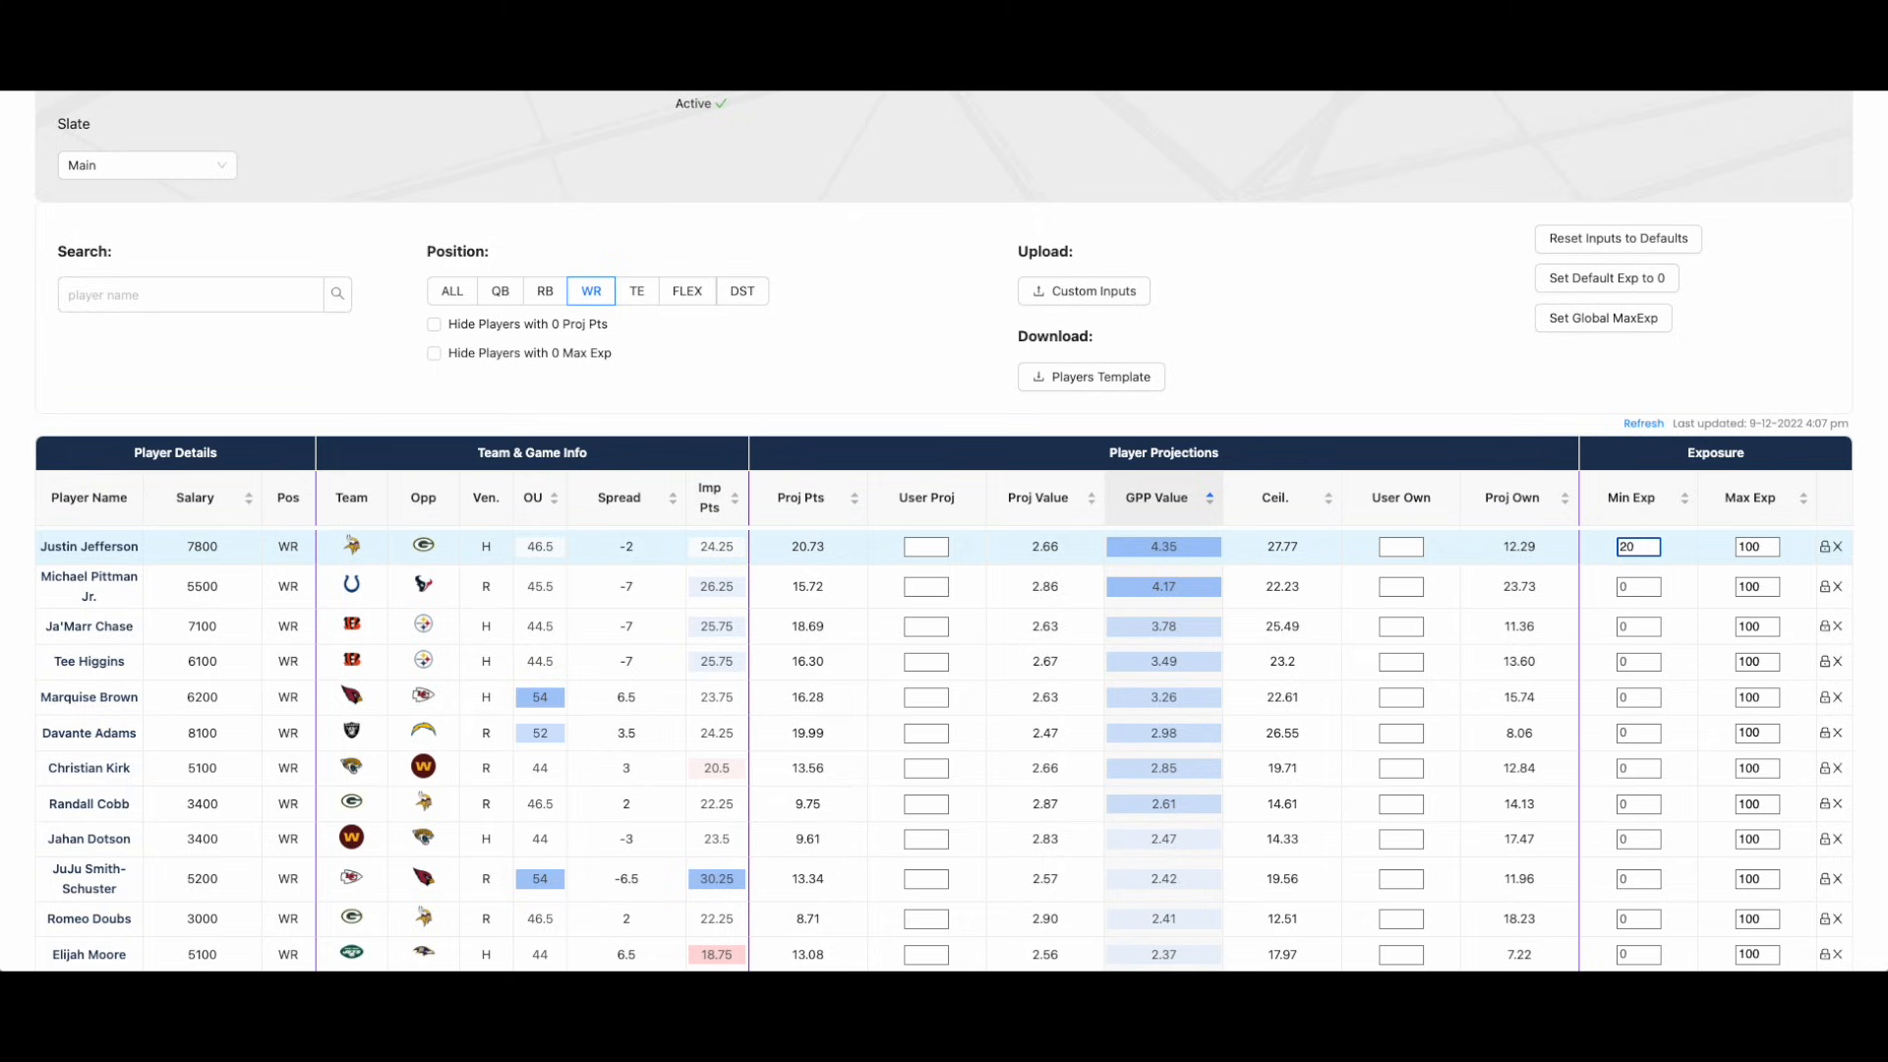
key(Tab)
text(50)
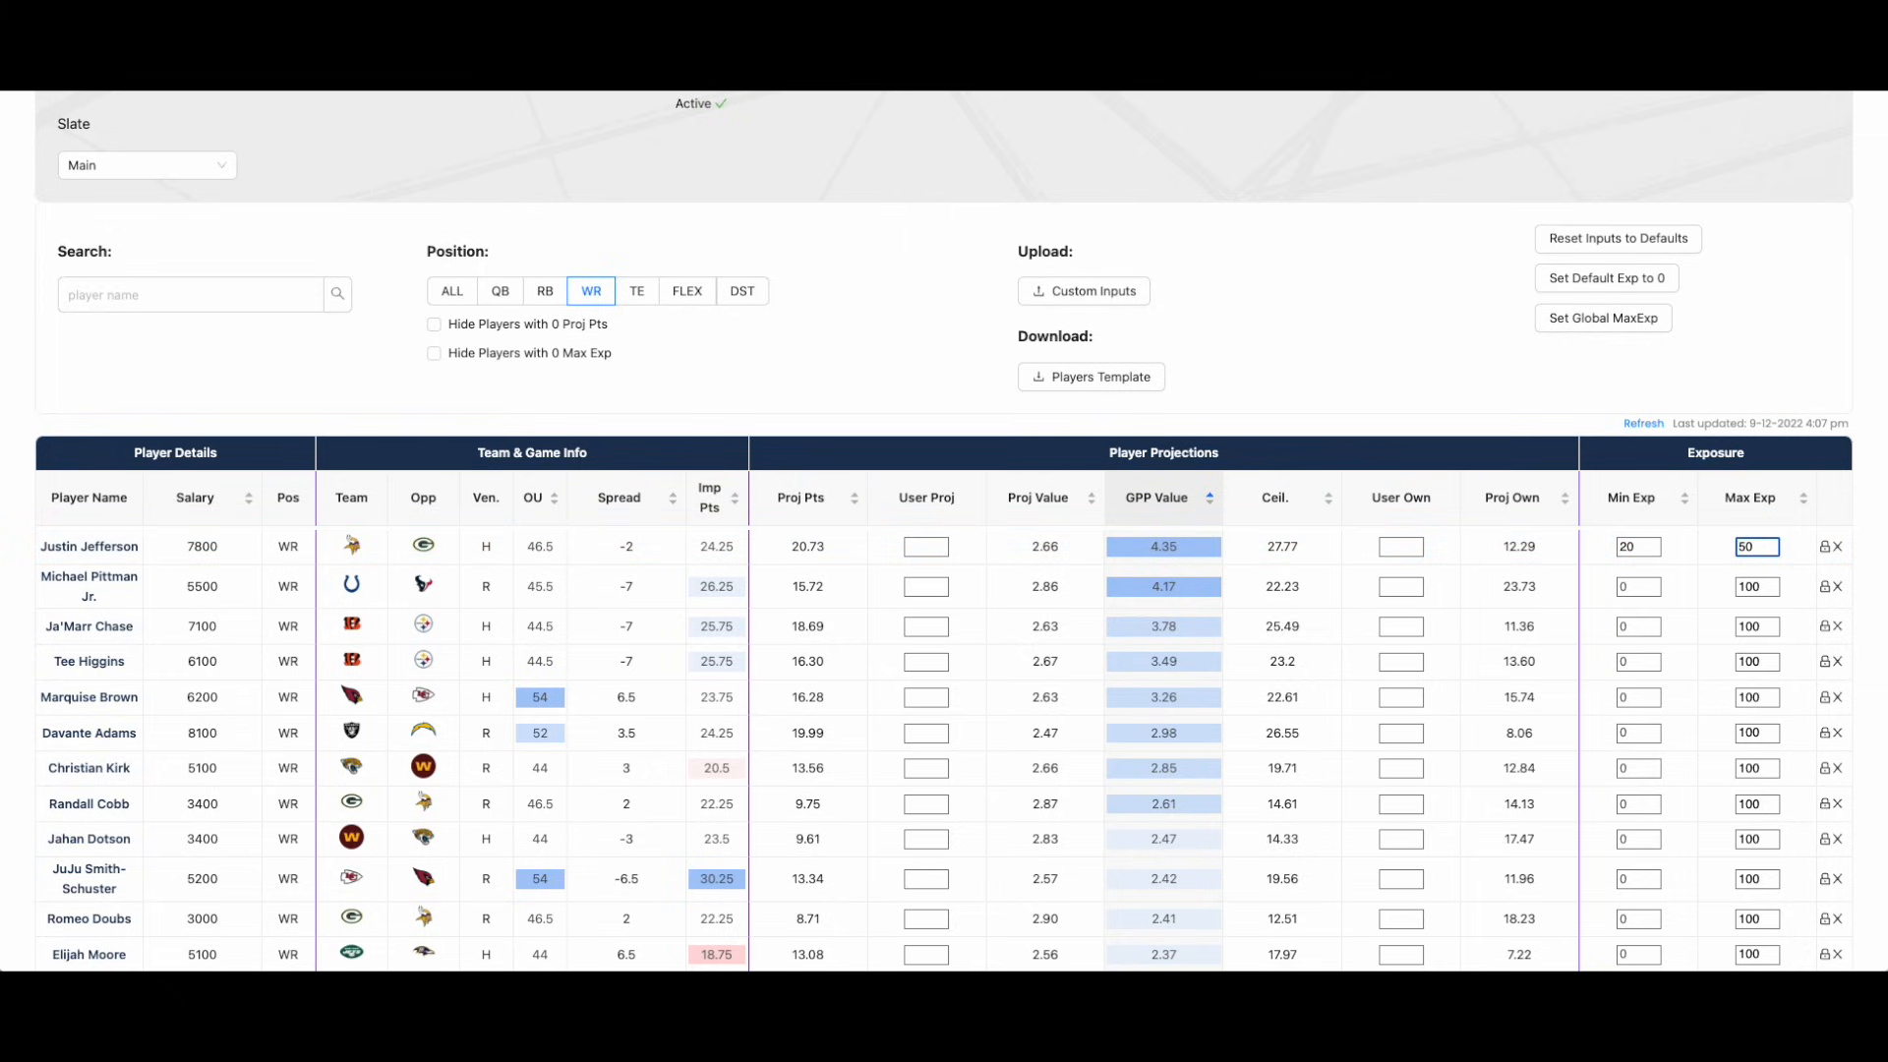
Open the global max exposure settings and set the QB maximum exposure to 40.
scroll(1767, 543, down, 1)
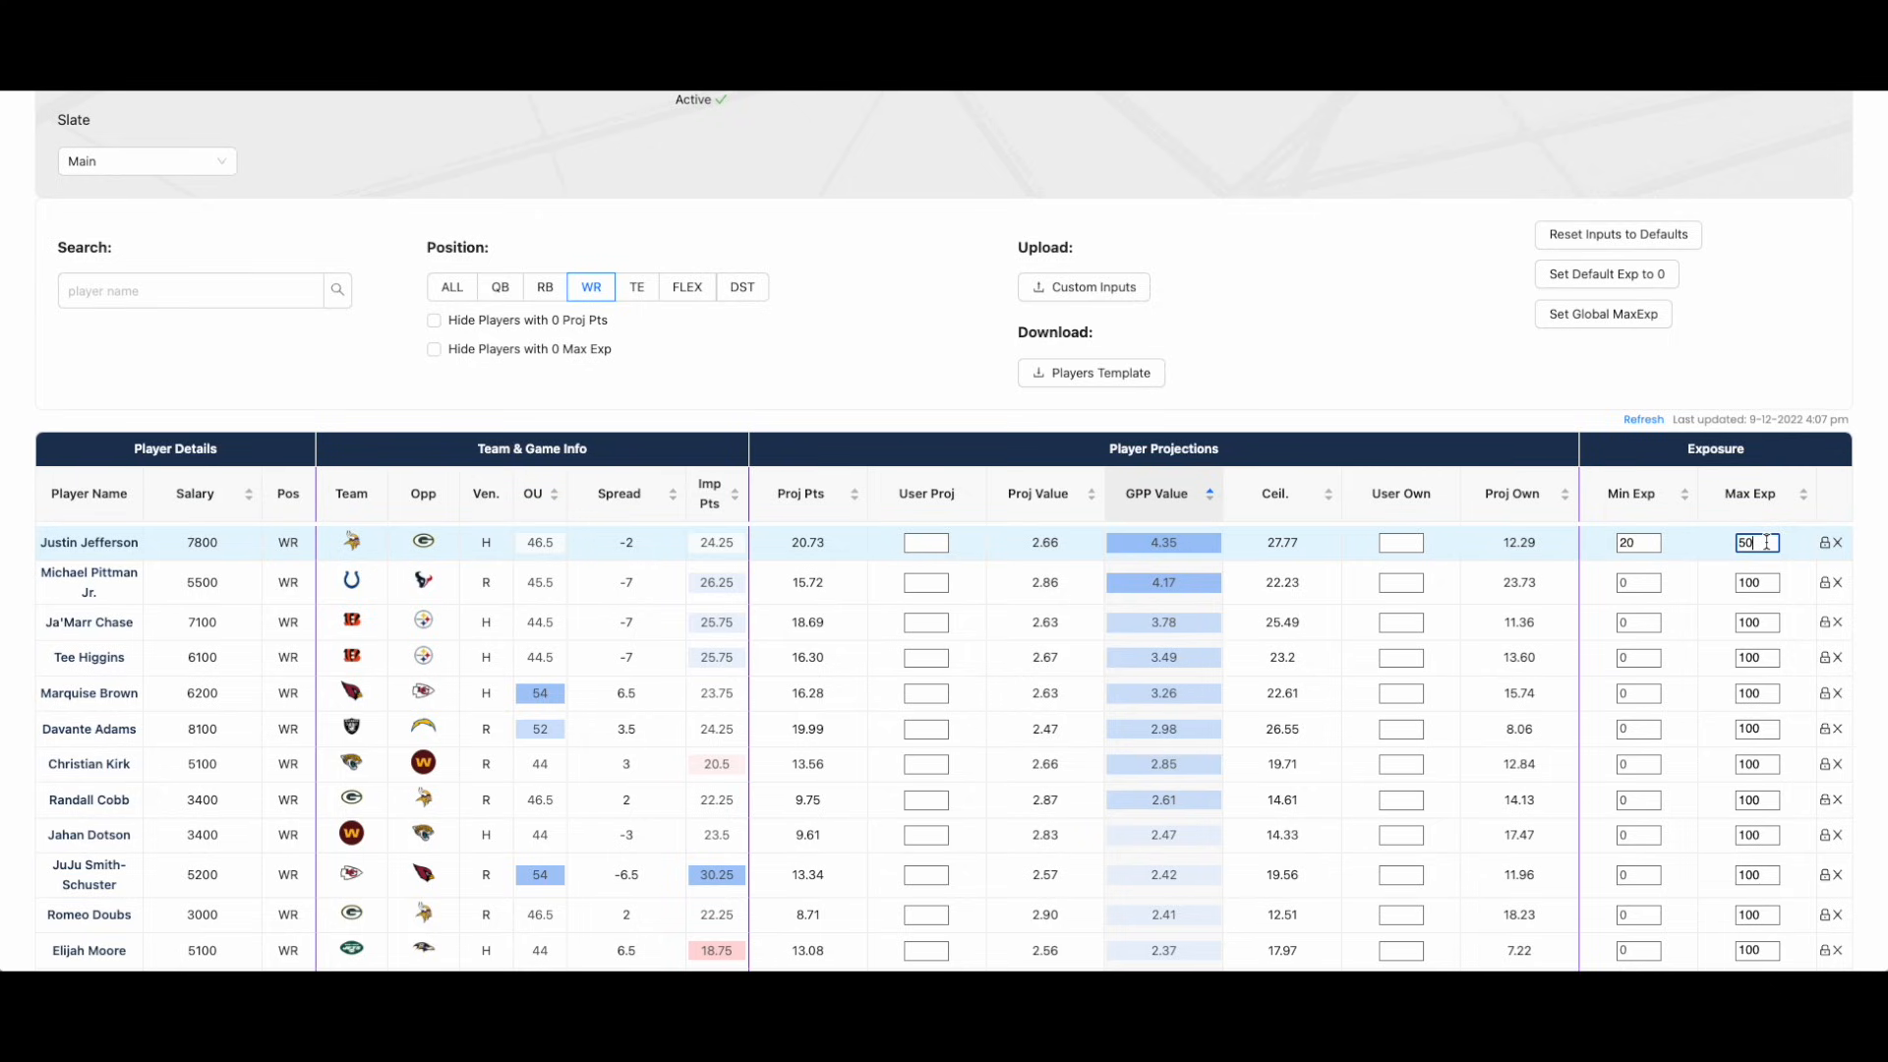
click(1645, 318)
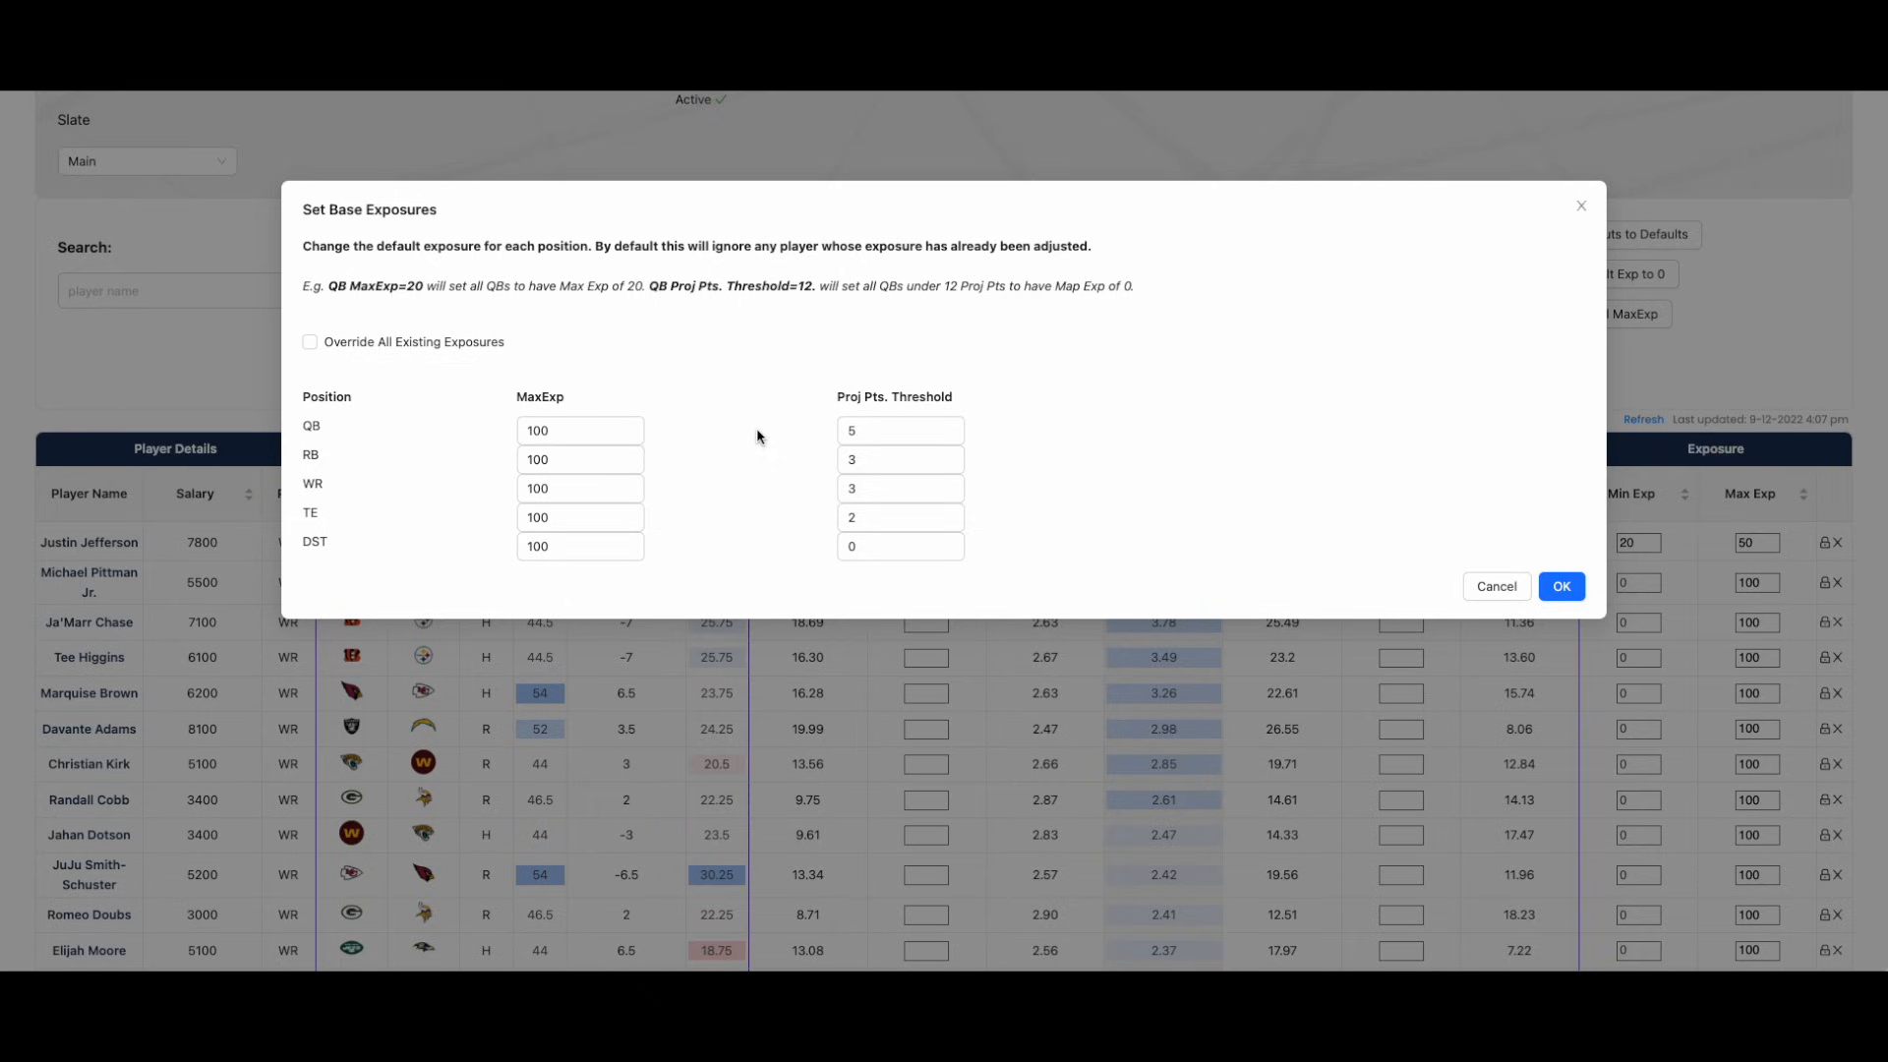
double_click(531, 429)
text(40)
click(846, 428)
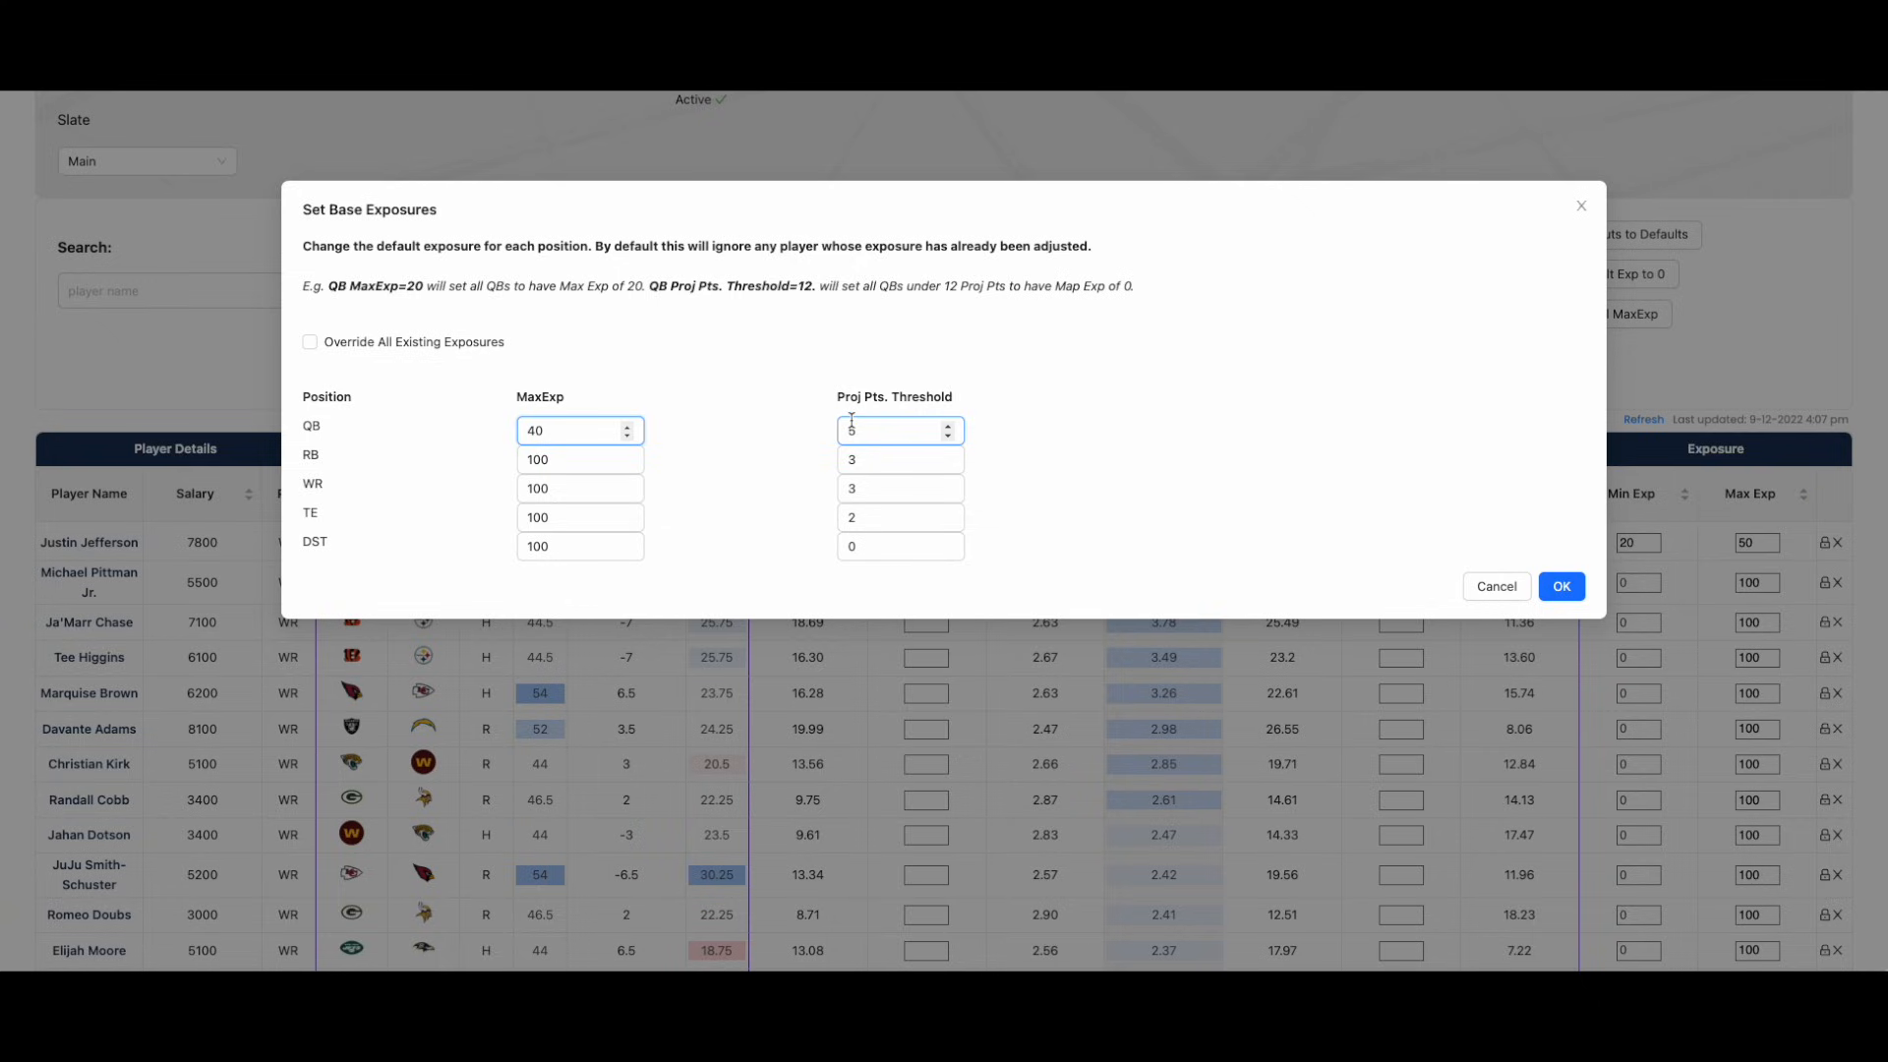
click(857, 429)
Set the maximum exposure to 60 for RB, 50 for WR, 40 for TE and 25 for DST, and apply the base exposures.
double_click(562, 461)
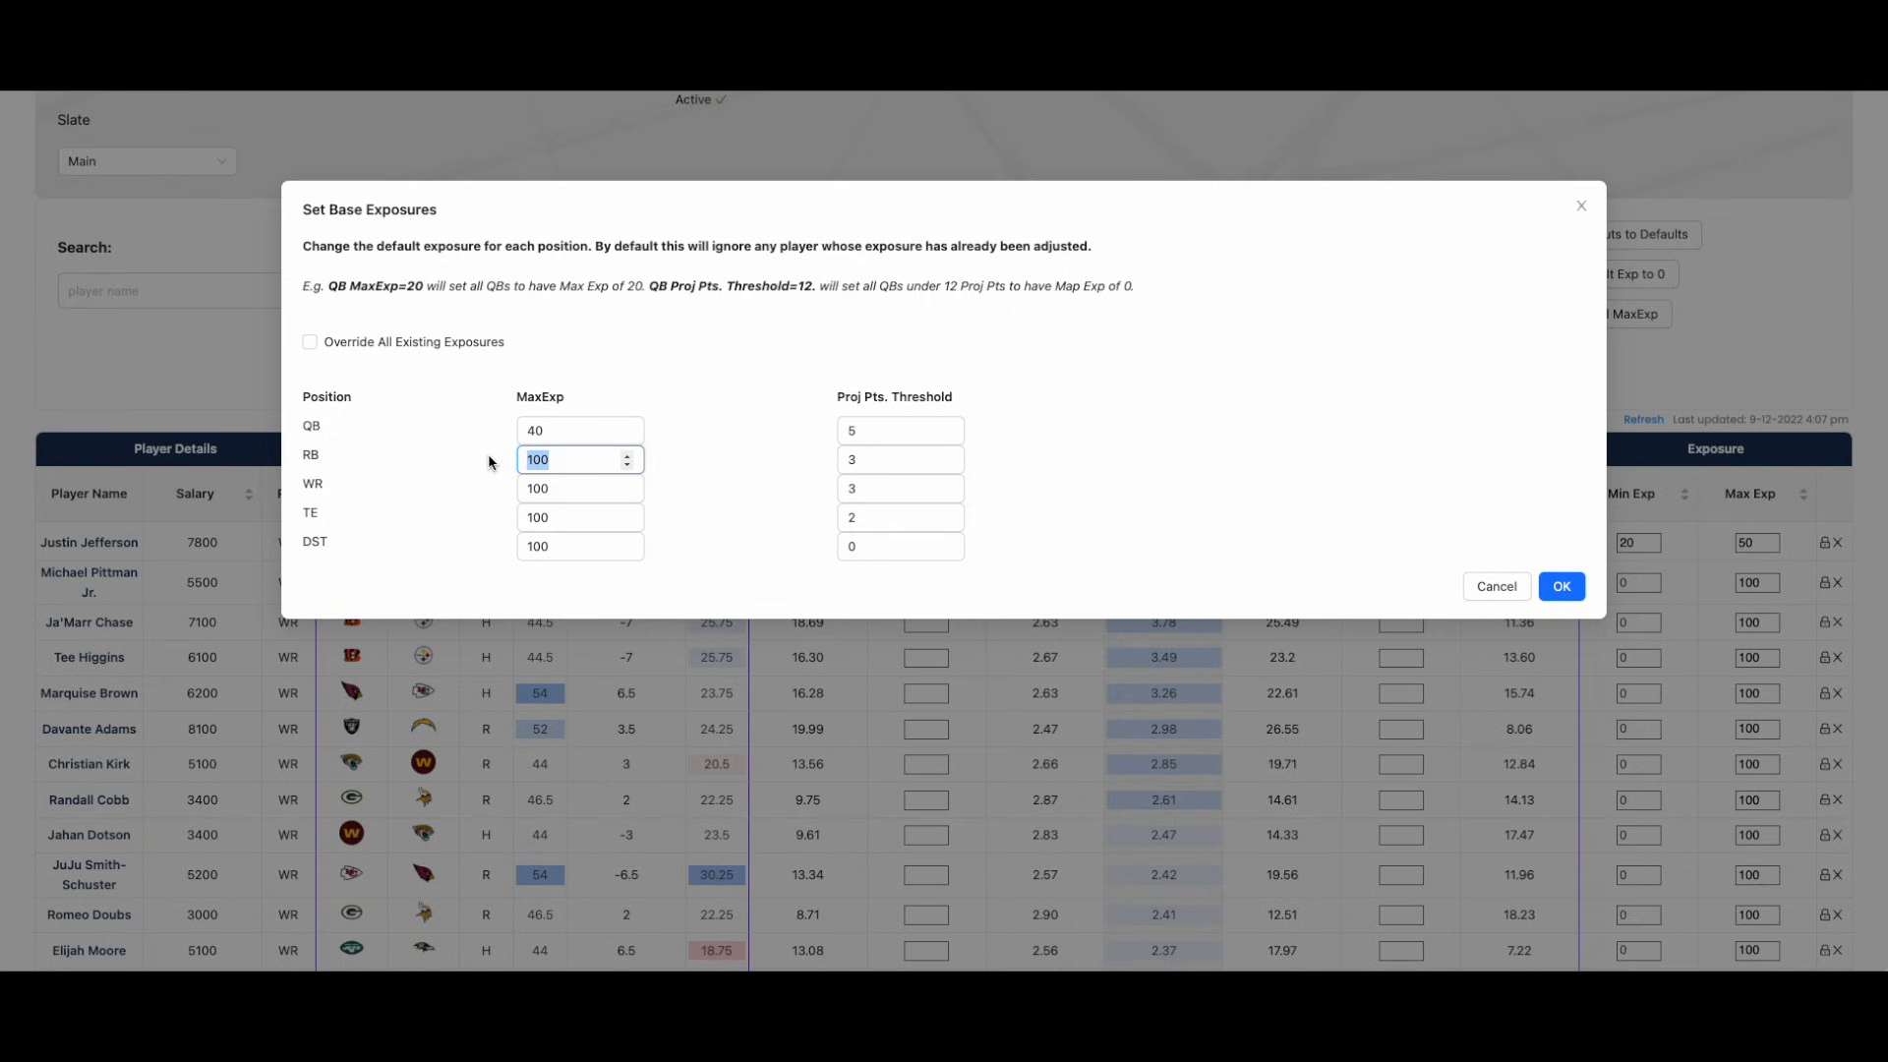
text(60)
key(Tab)
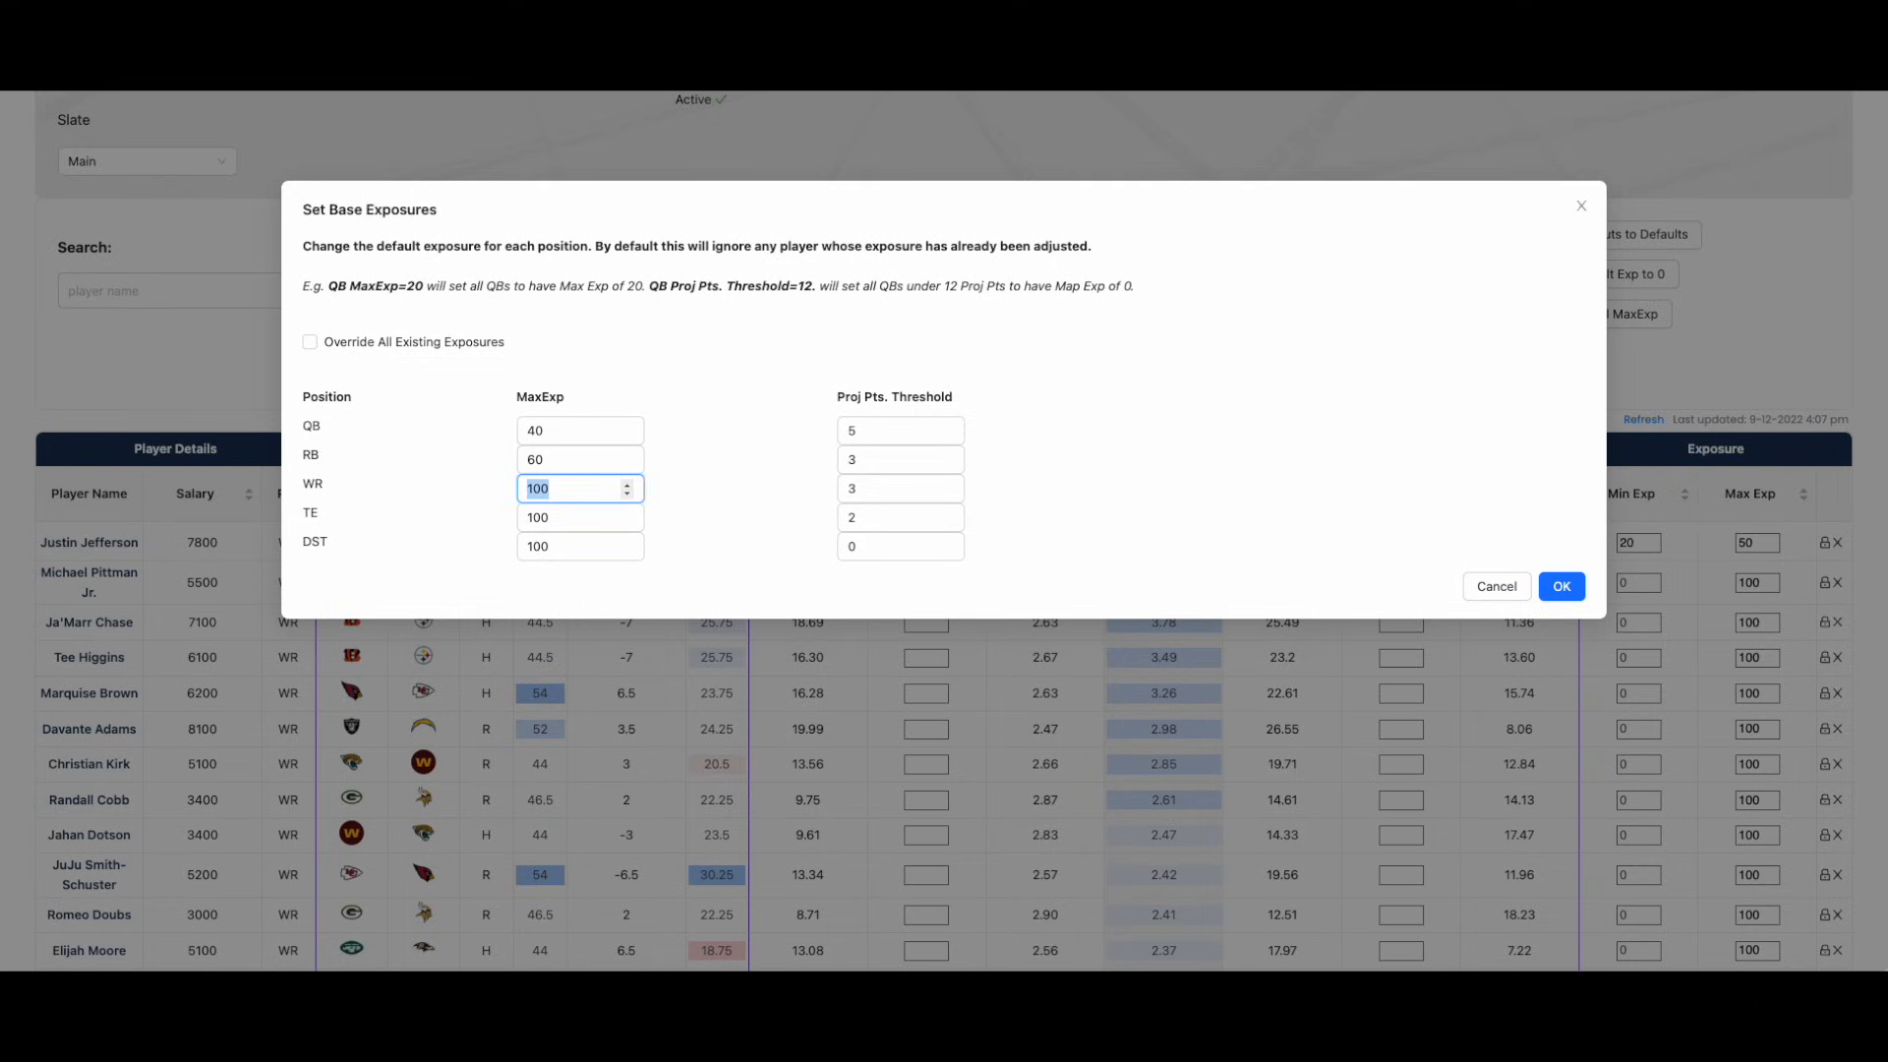
text(50)
key(Tab)
key(Tab)
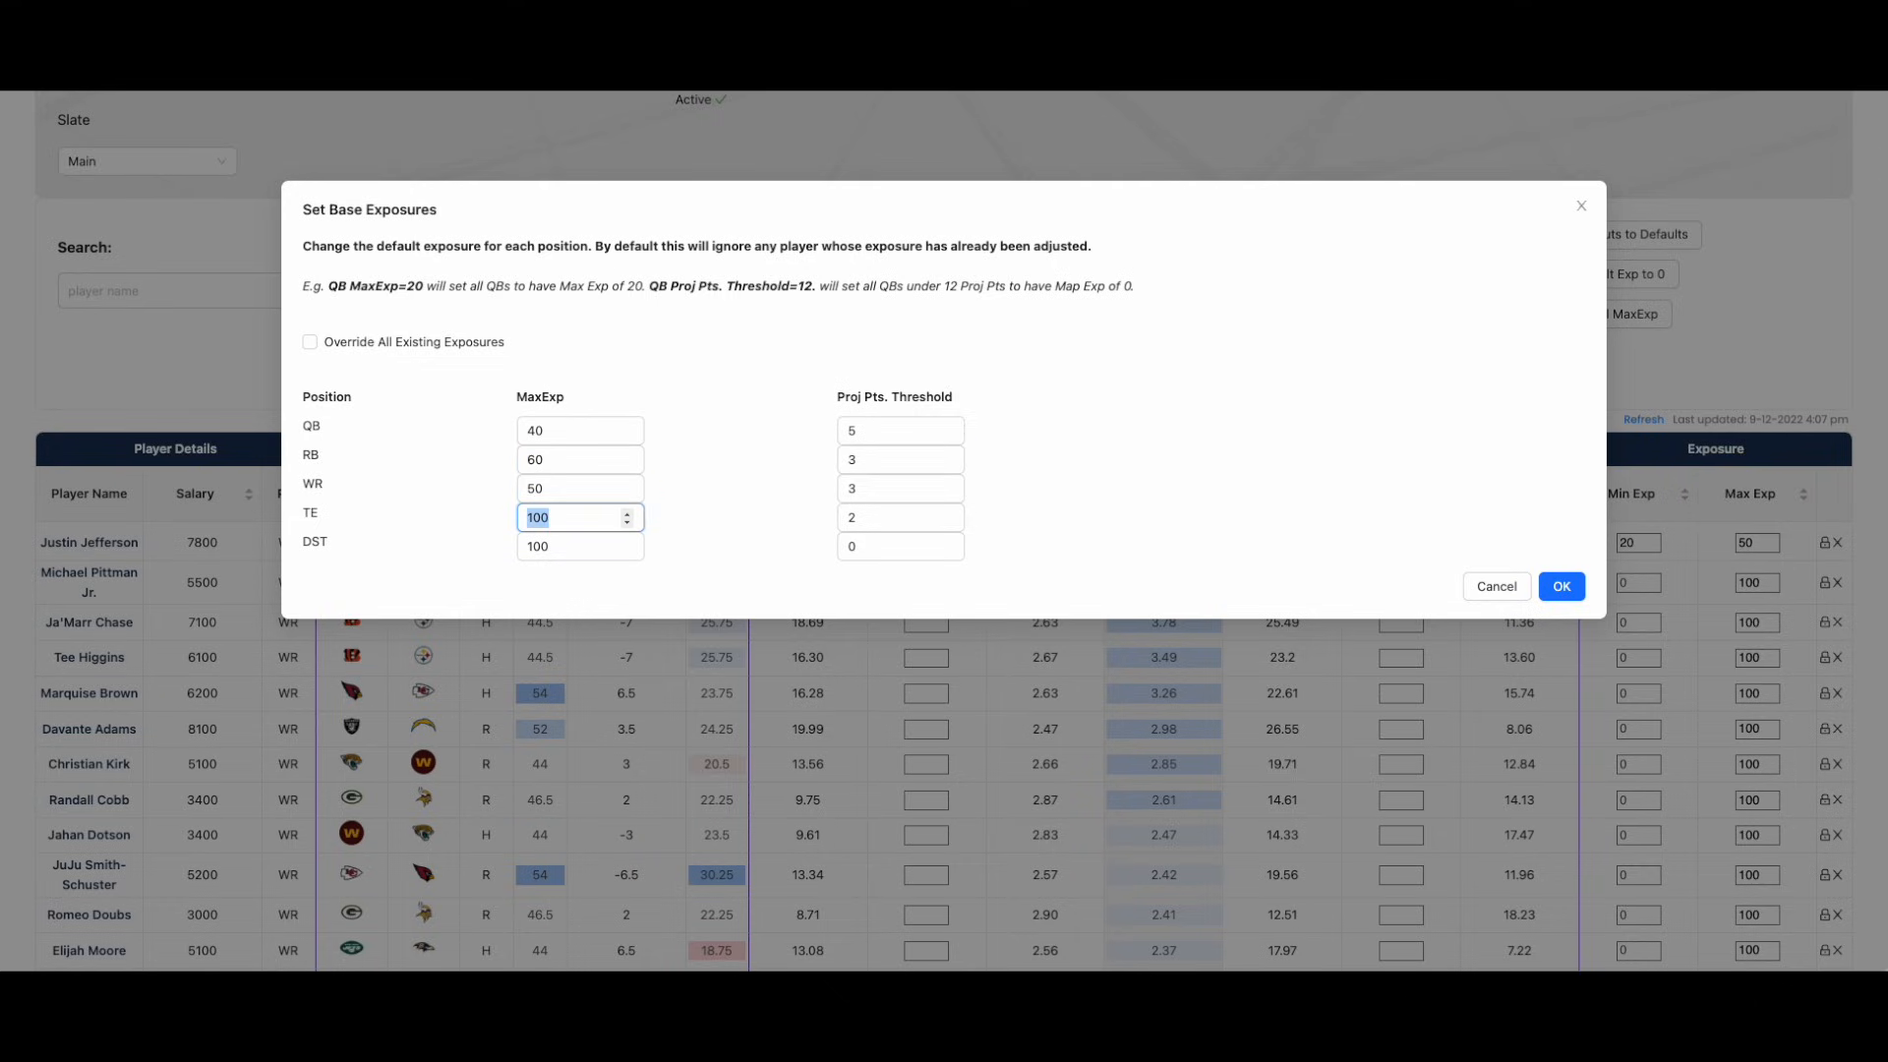
text(40)
key(Tab)
key(Tab)
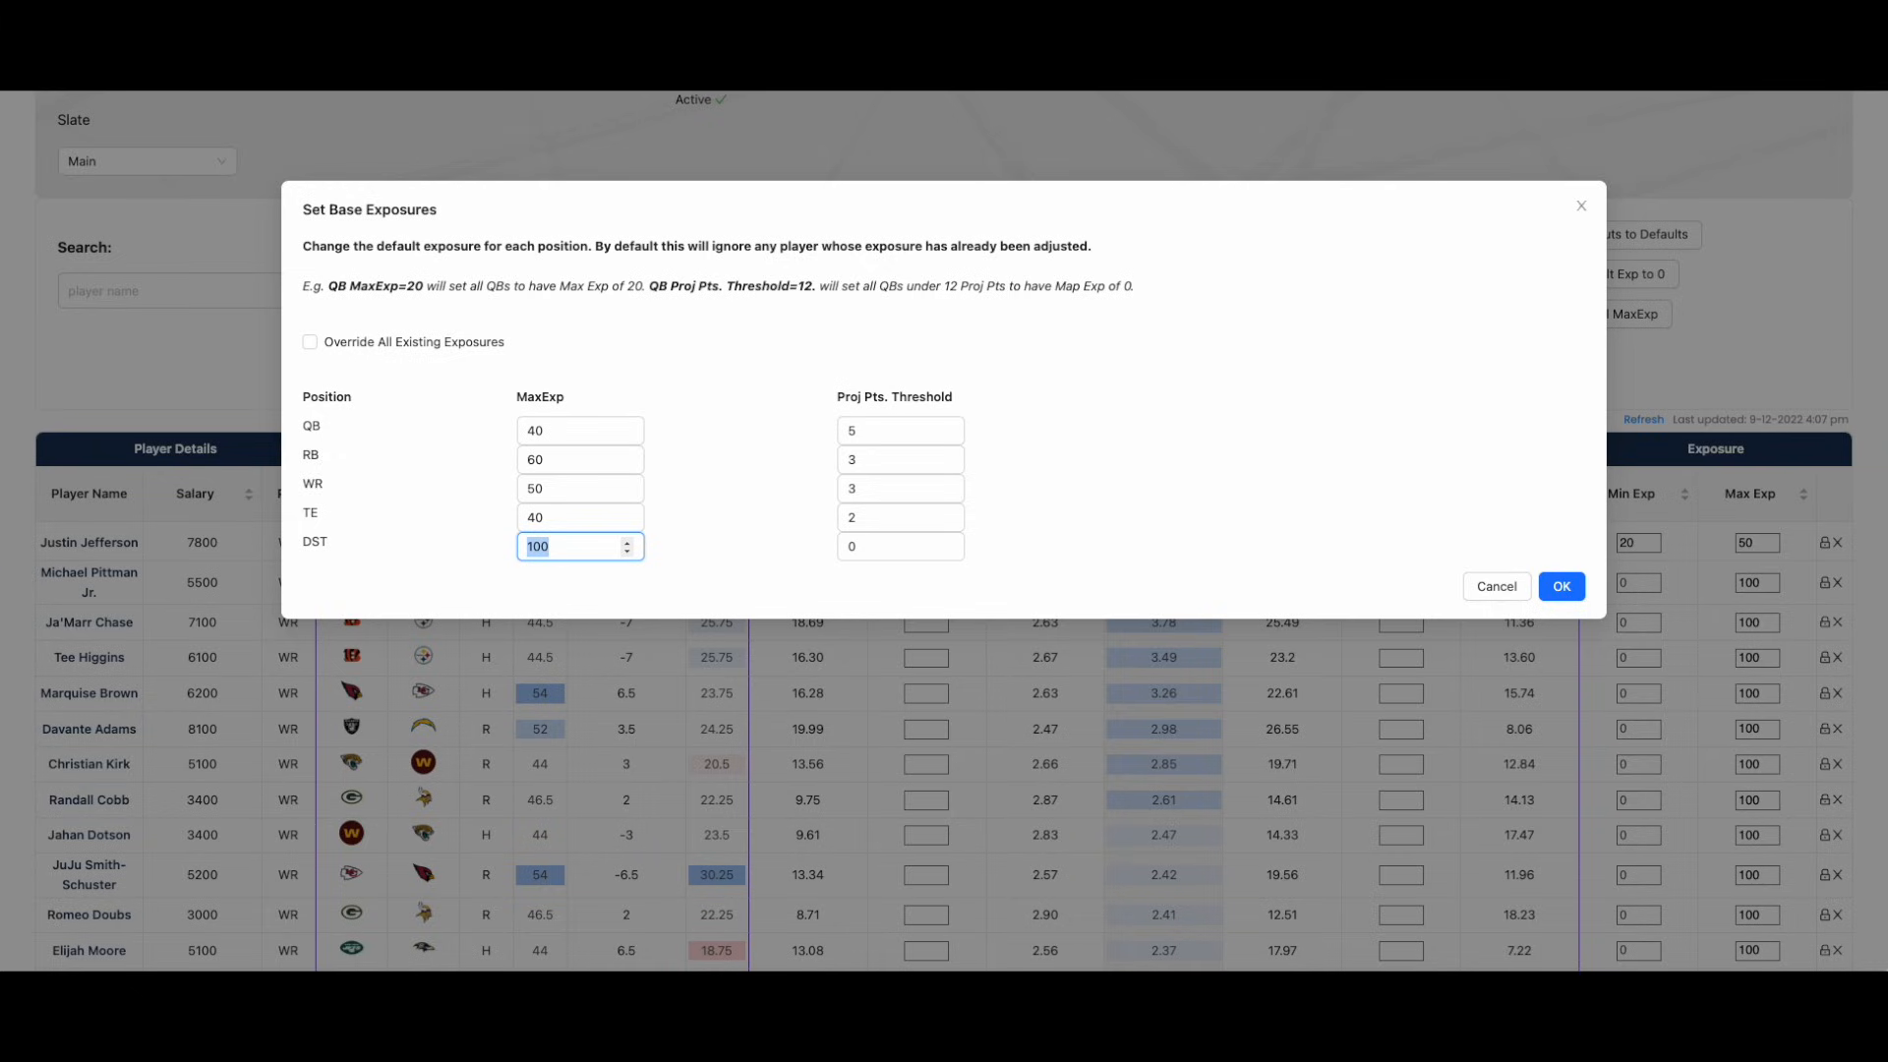
text(25)
click(1565, 587)
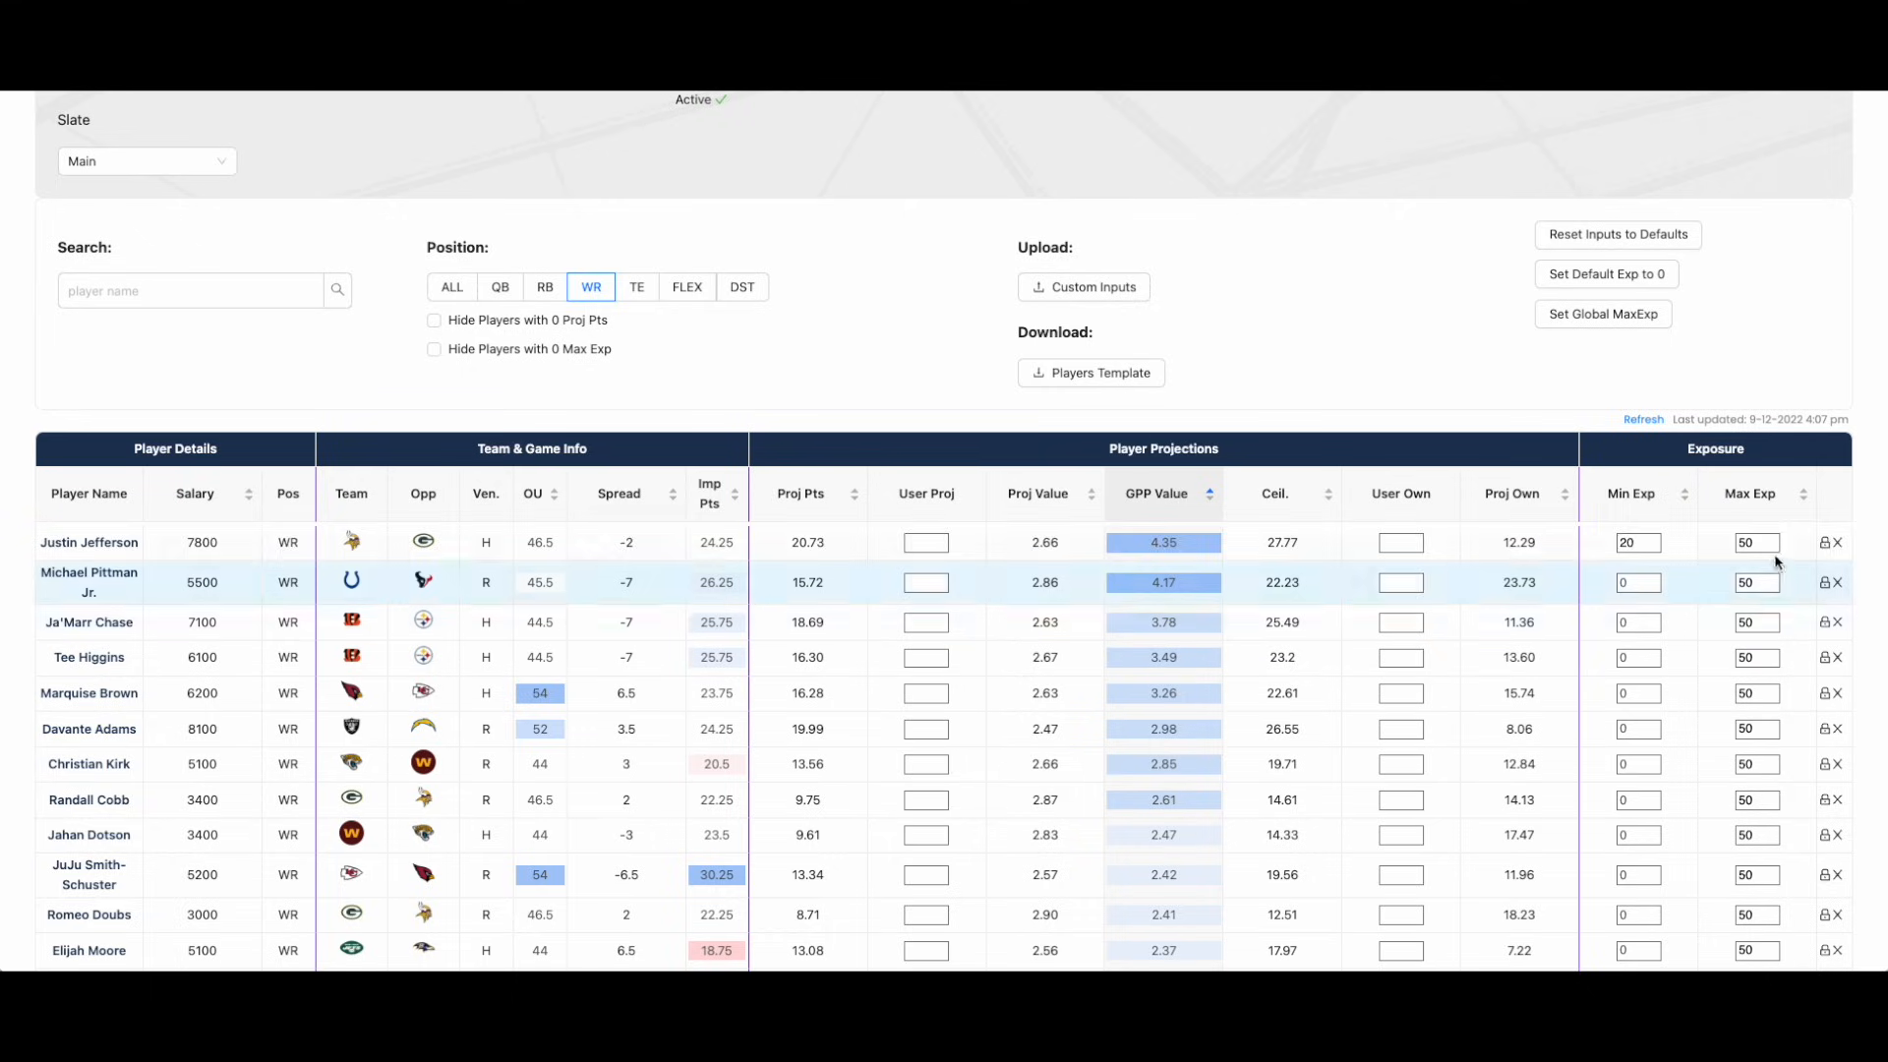
Check the maximum exposures of the RB, QB and DST players and return to the wide receivers.
click(548, 287)
click(499, 287)
click(735, 288)
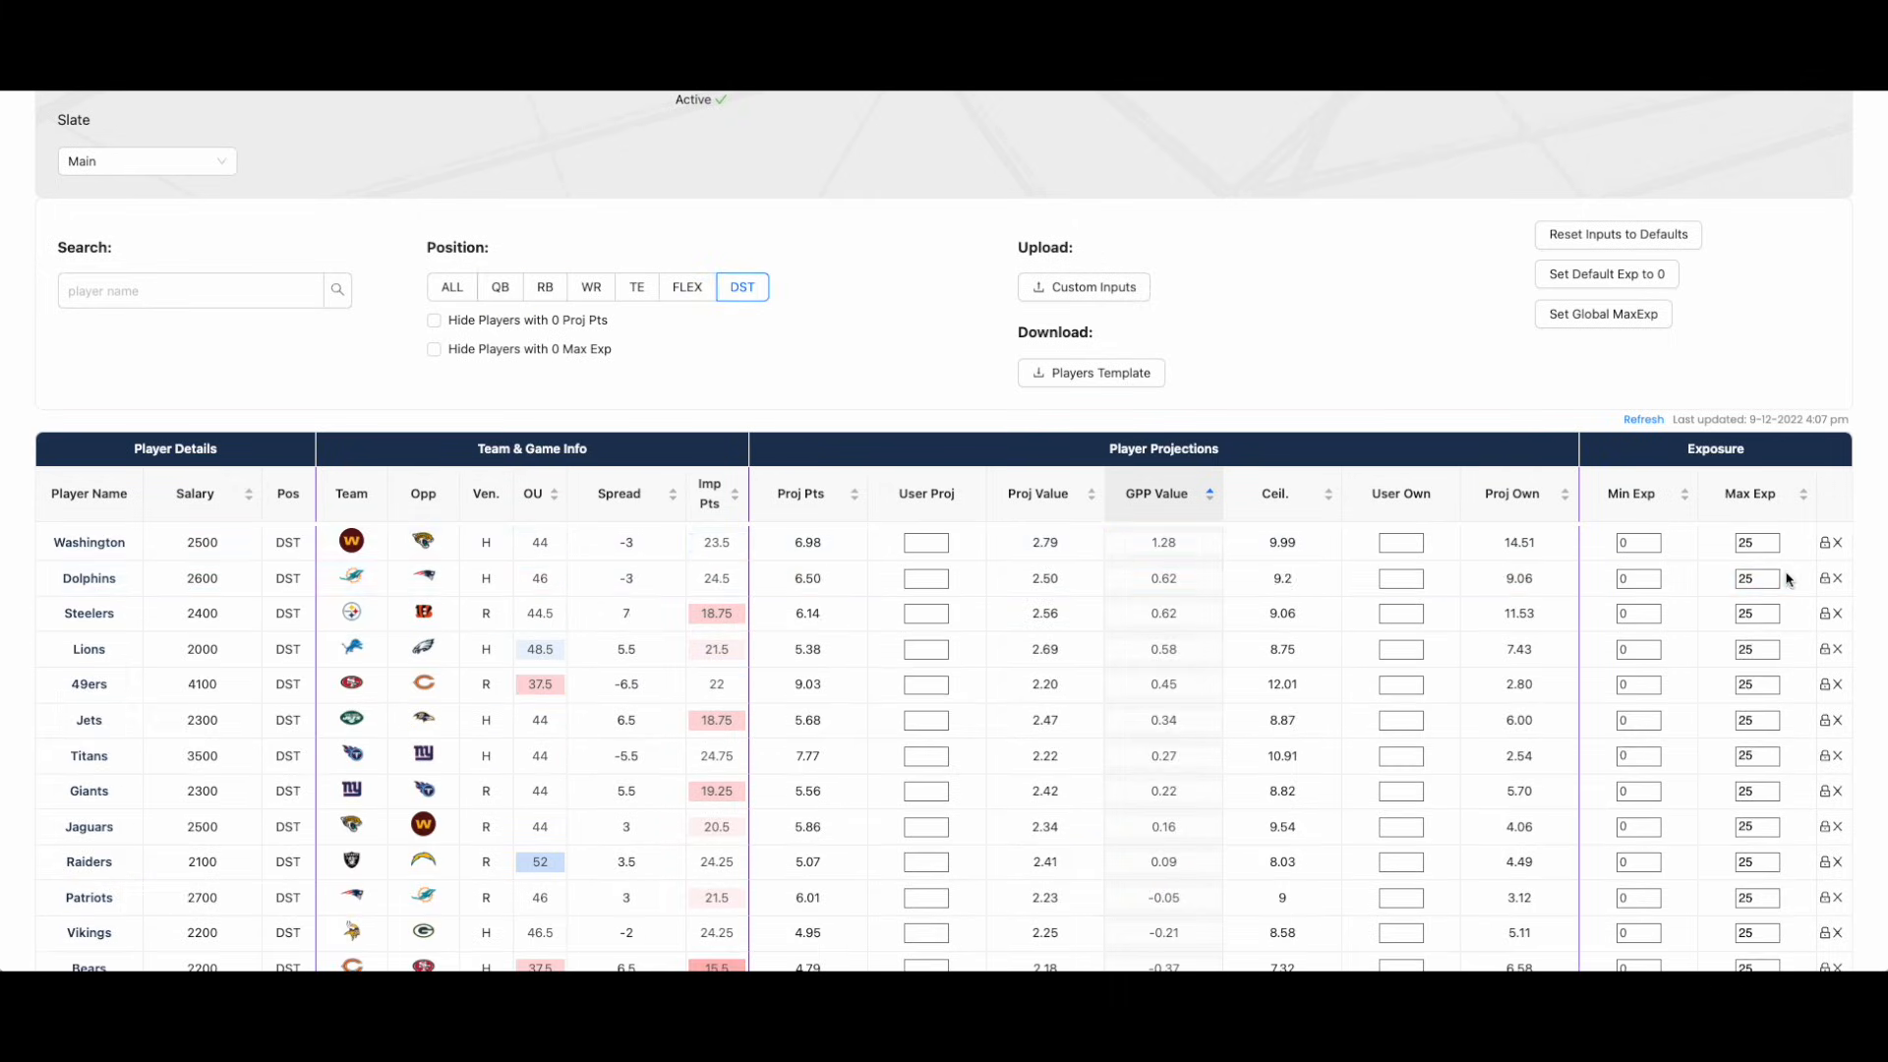
click(588, 290)
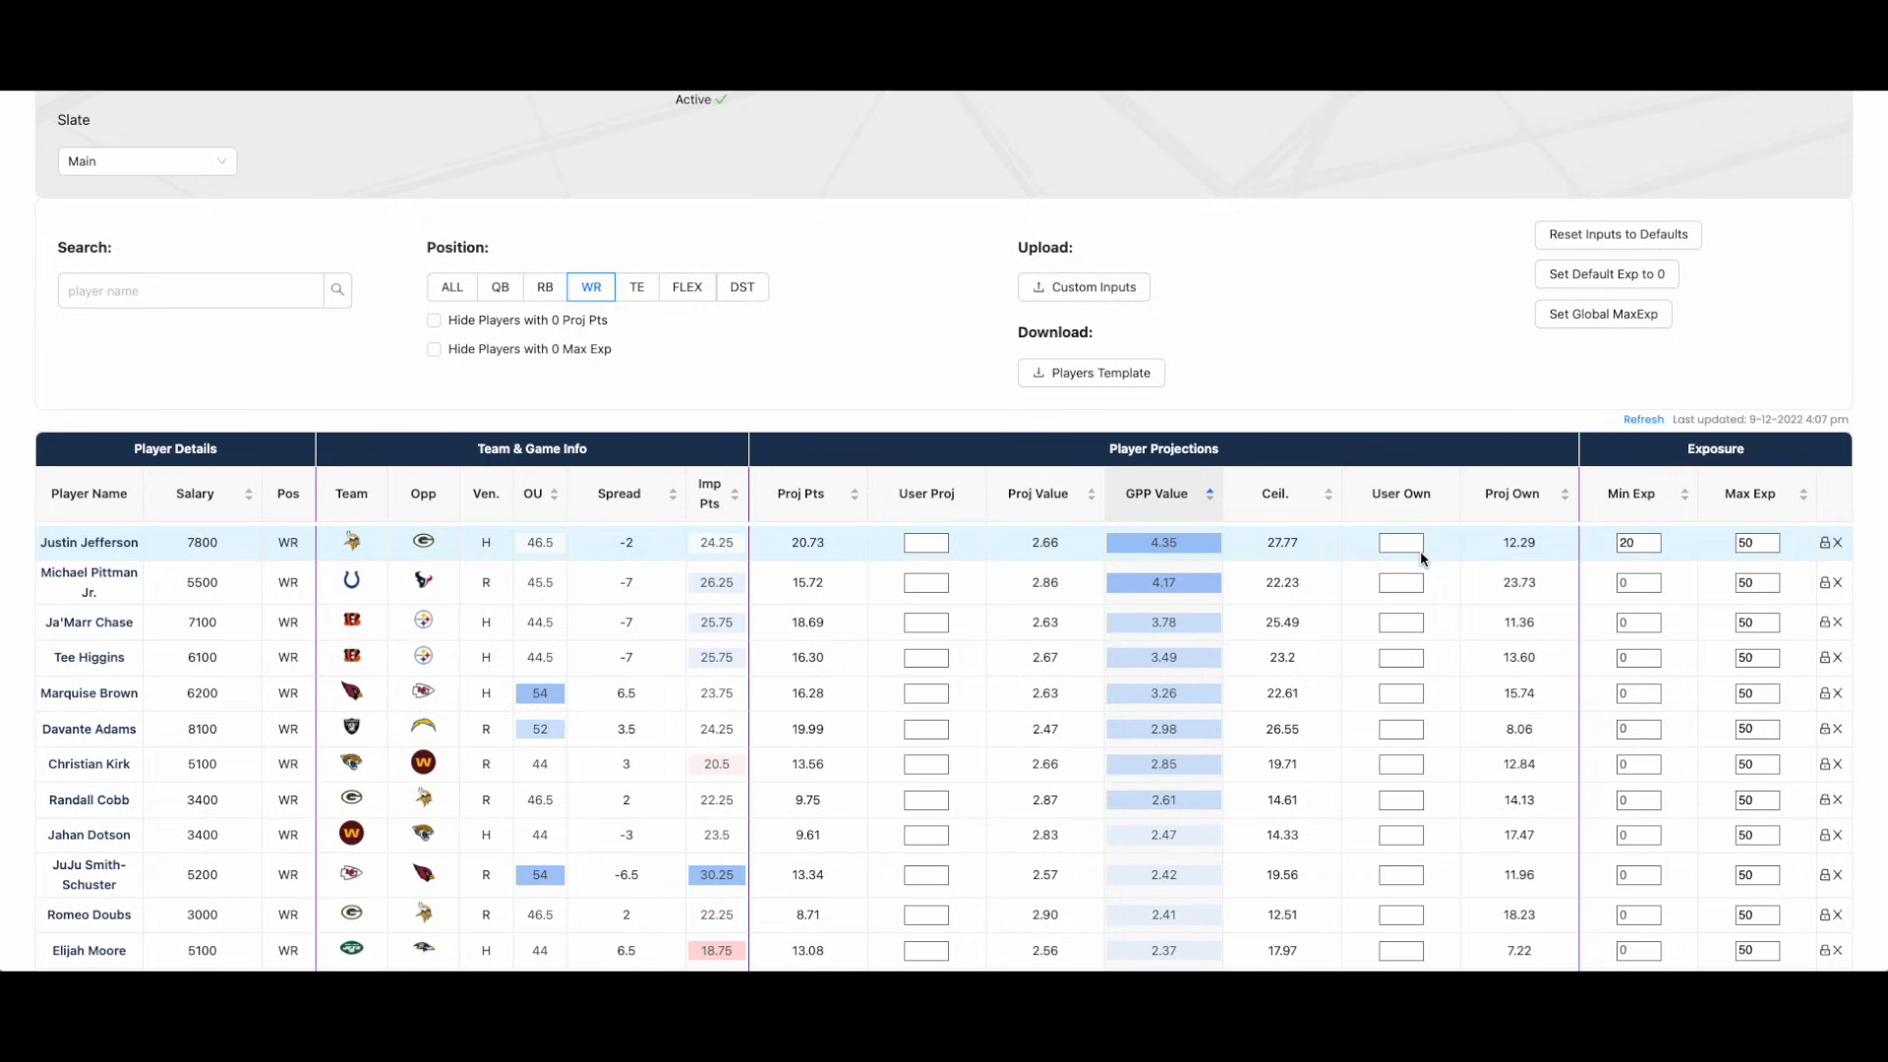
Reset the general build settings, clearing everything saved for the Main slate.
scroll(1382, 572, up, 3)
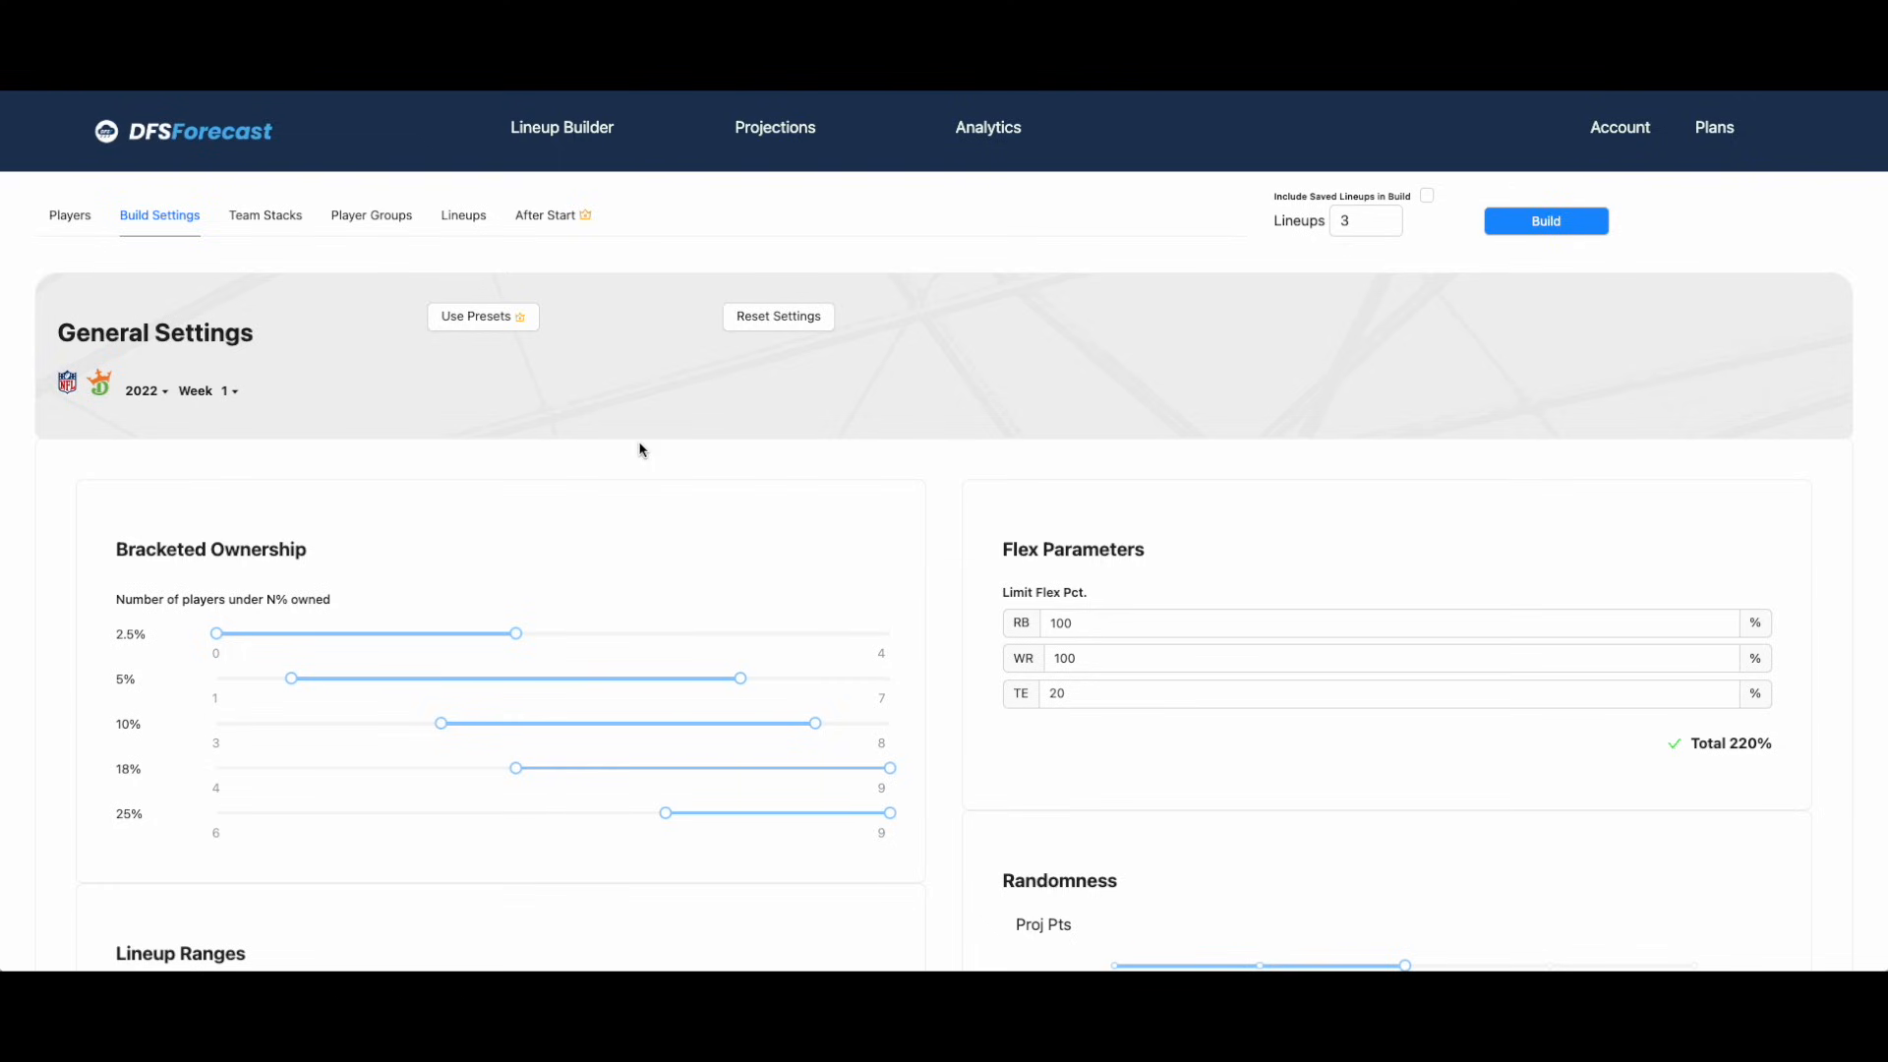
click(777, 317)
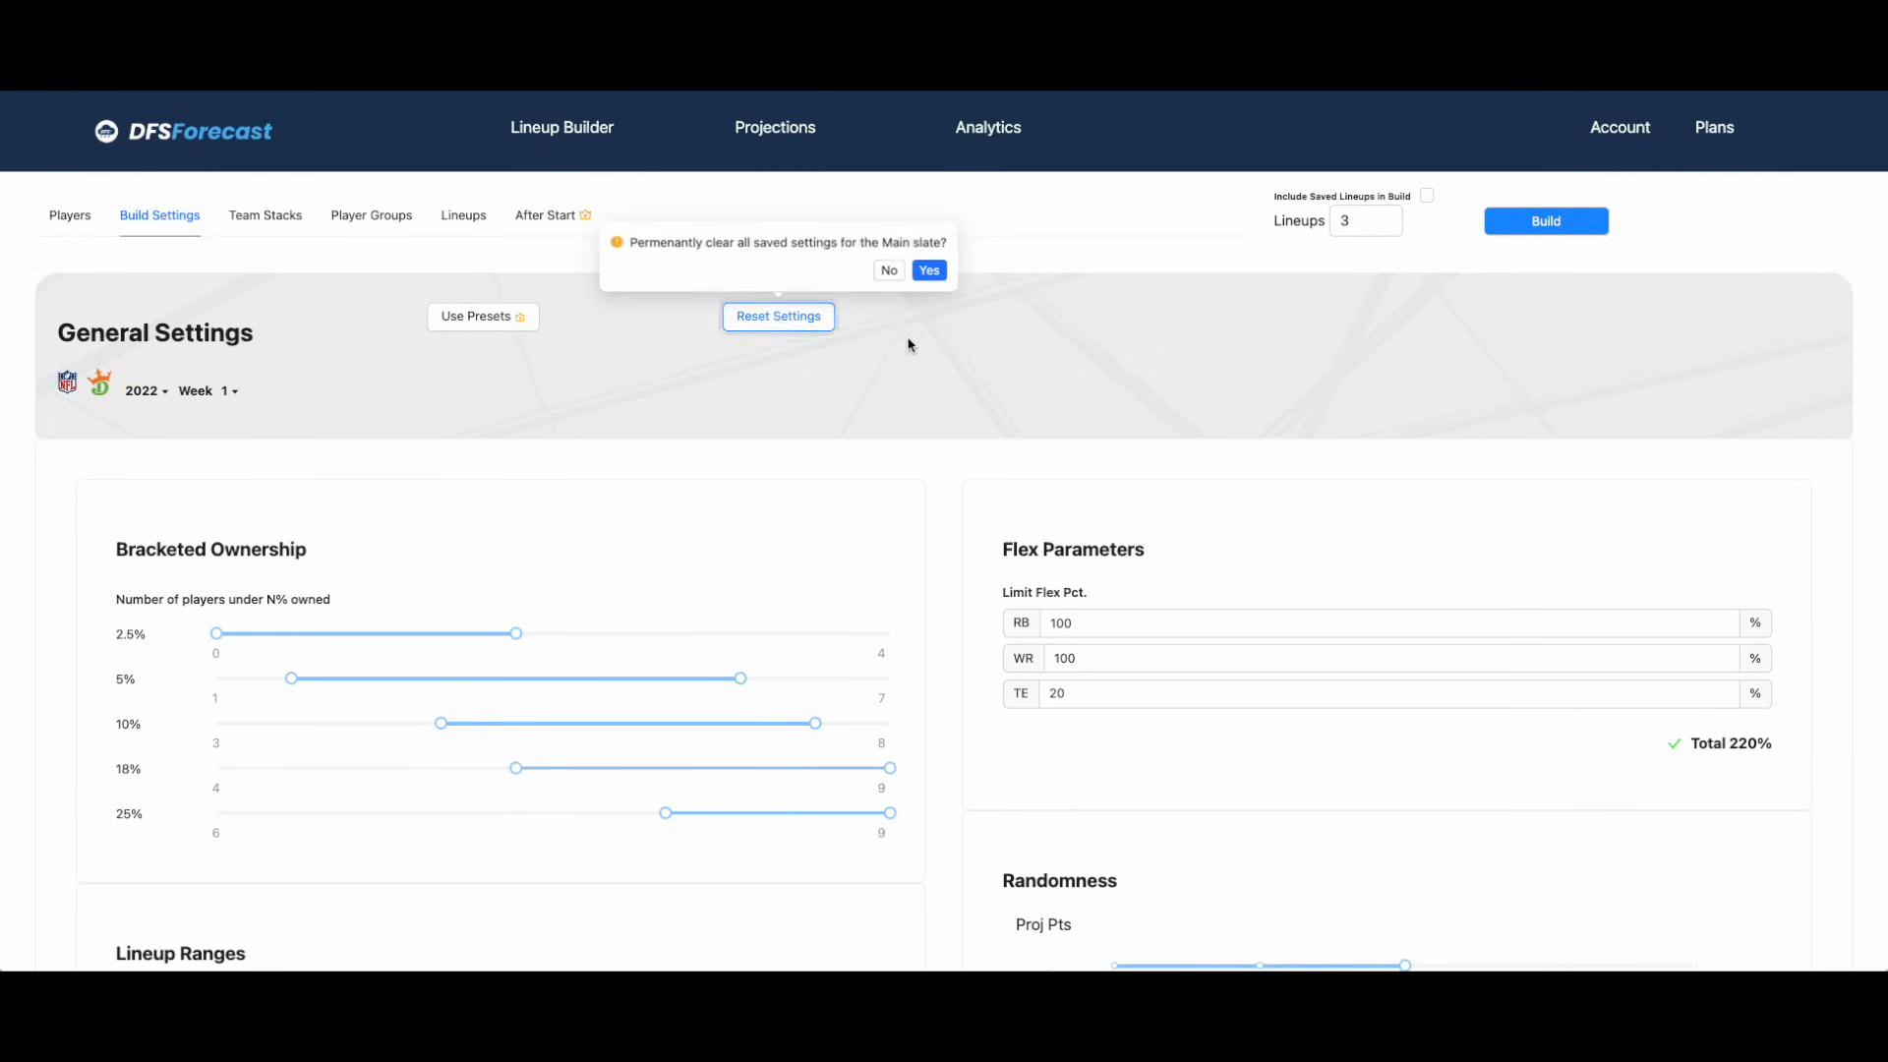
click(928, 268)
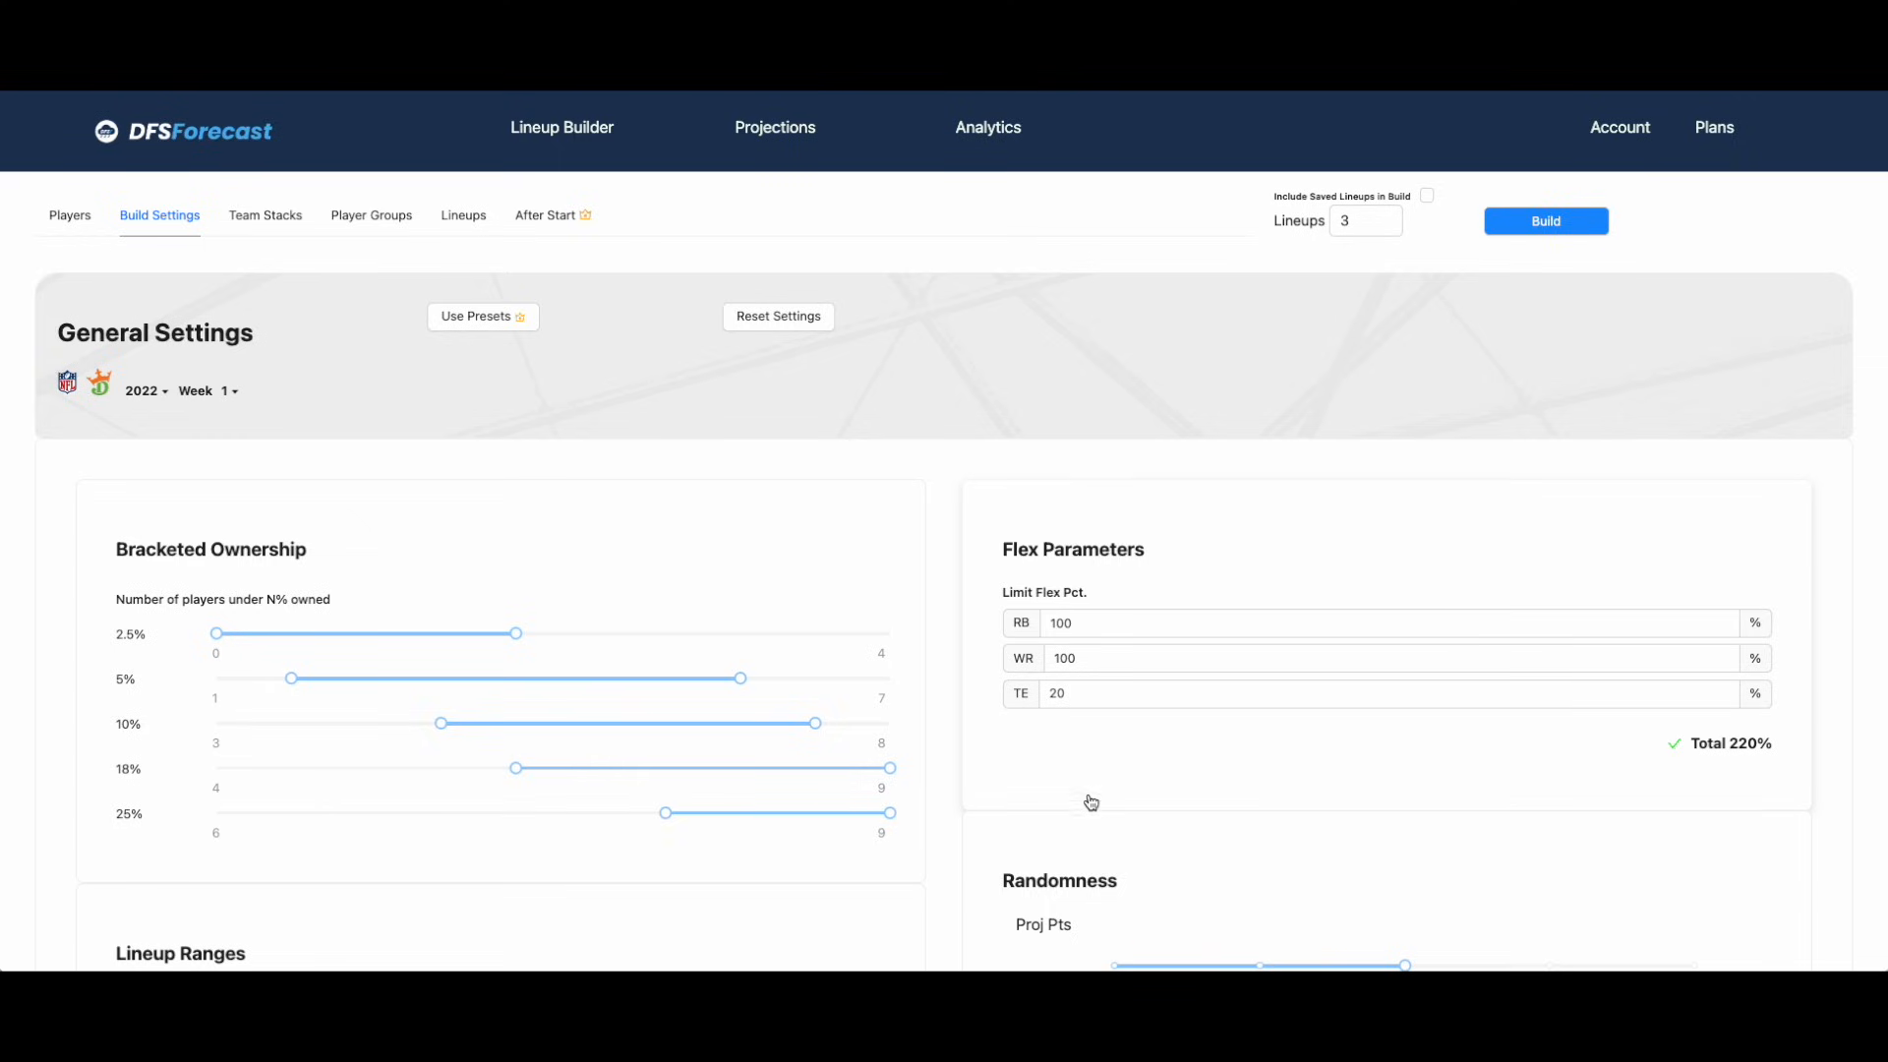
Limit the TE flex percentage to 10% and set the DST projected-points randomness to High.
click(1080, 693)
click(1019, 695)
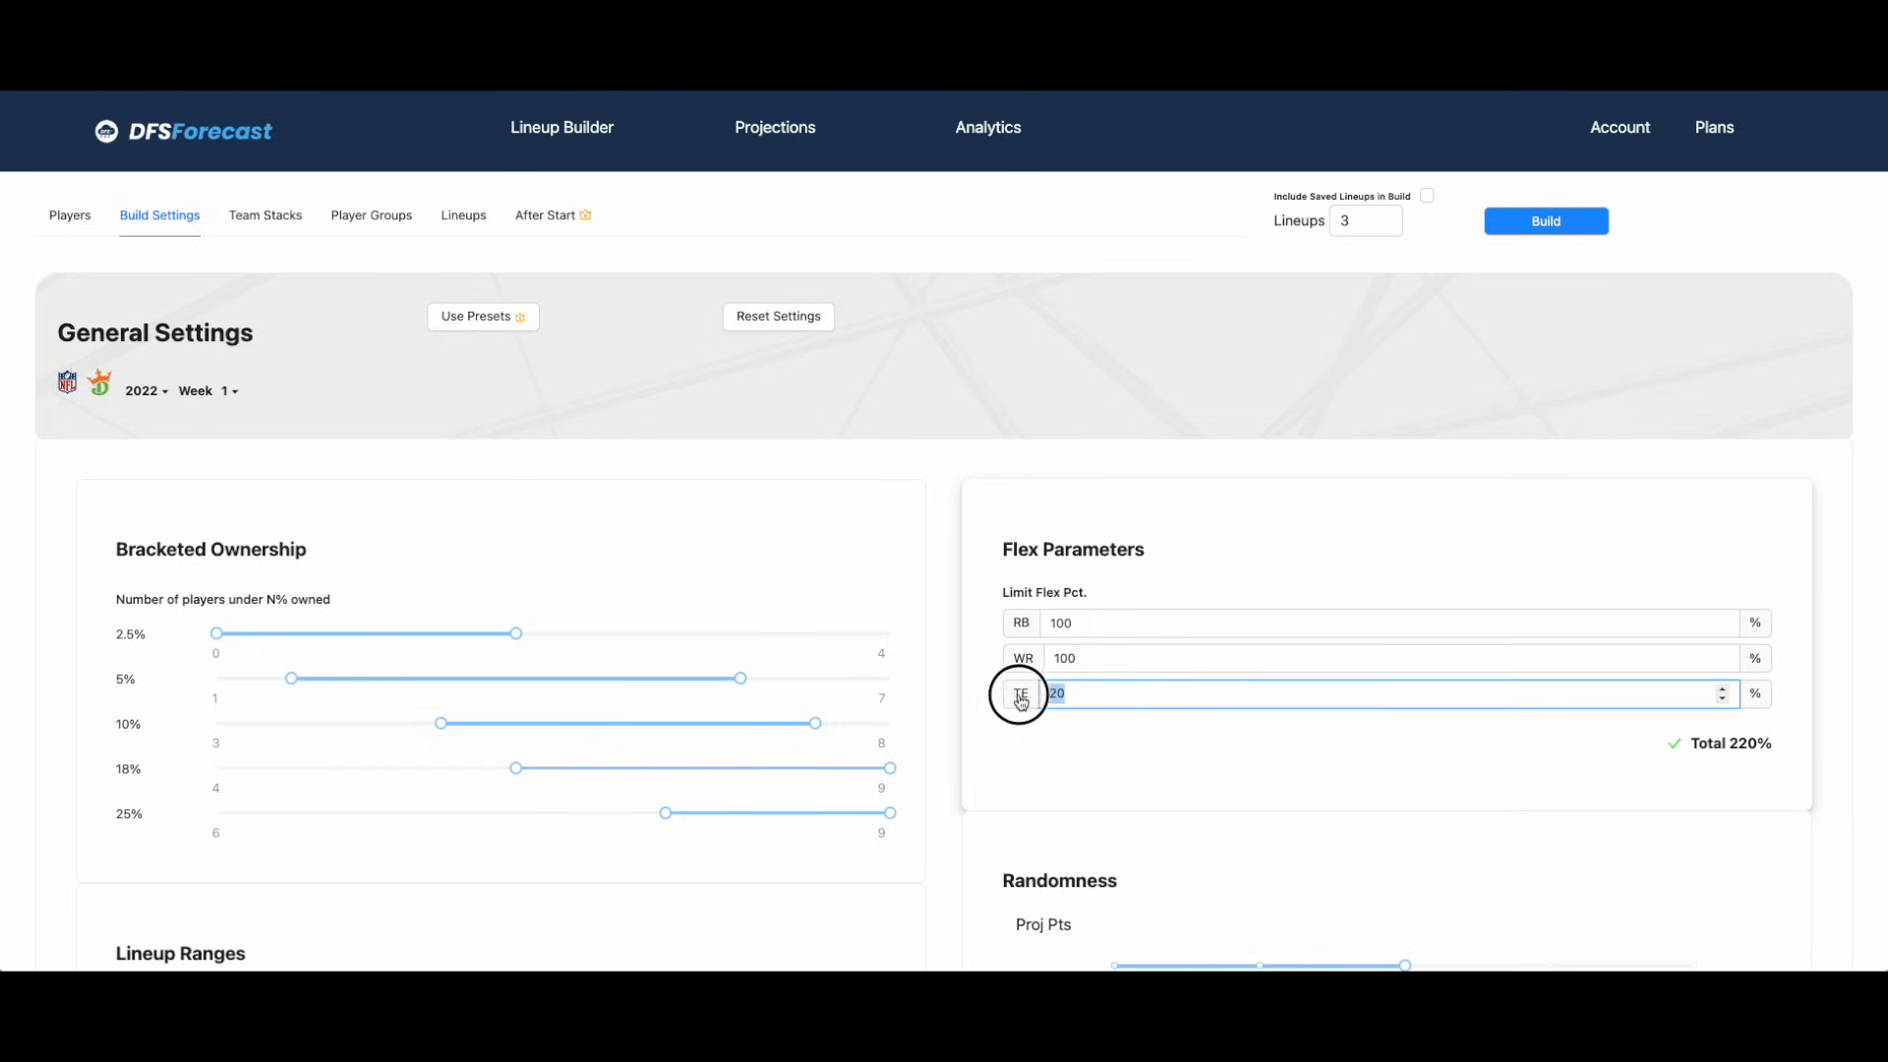
text(10)
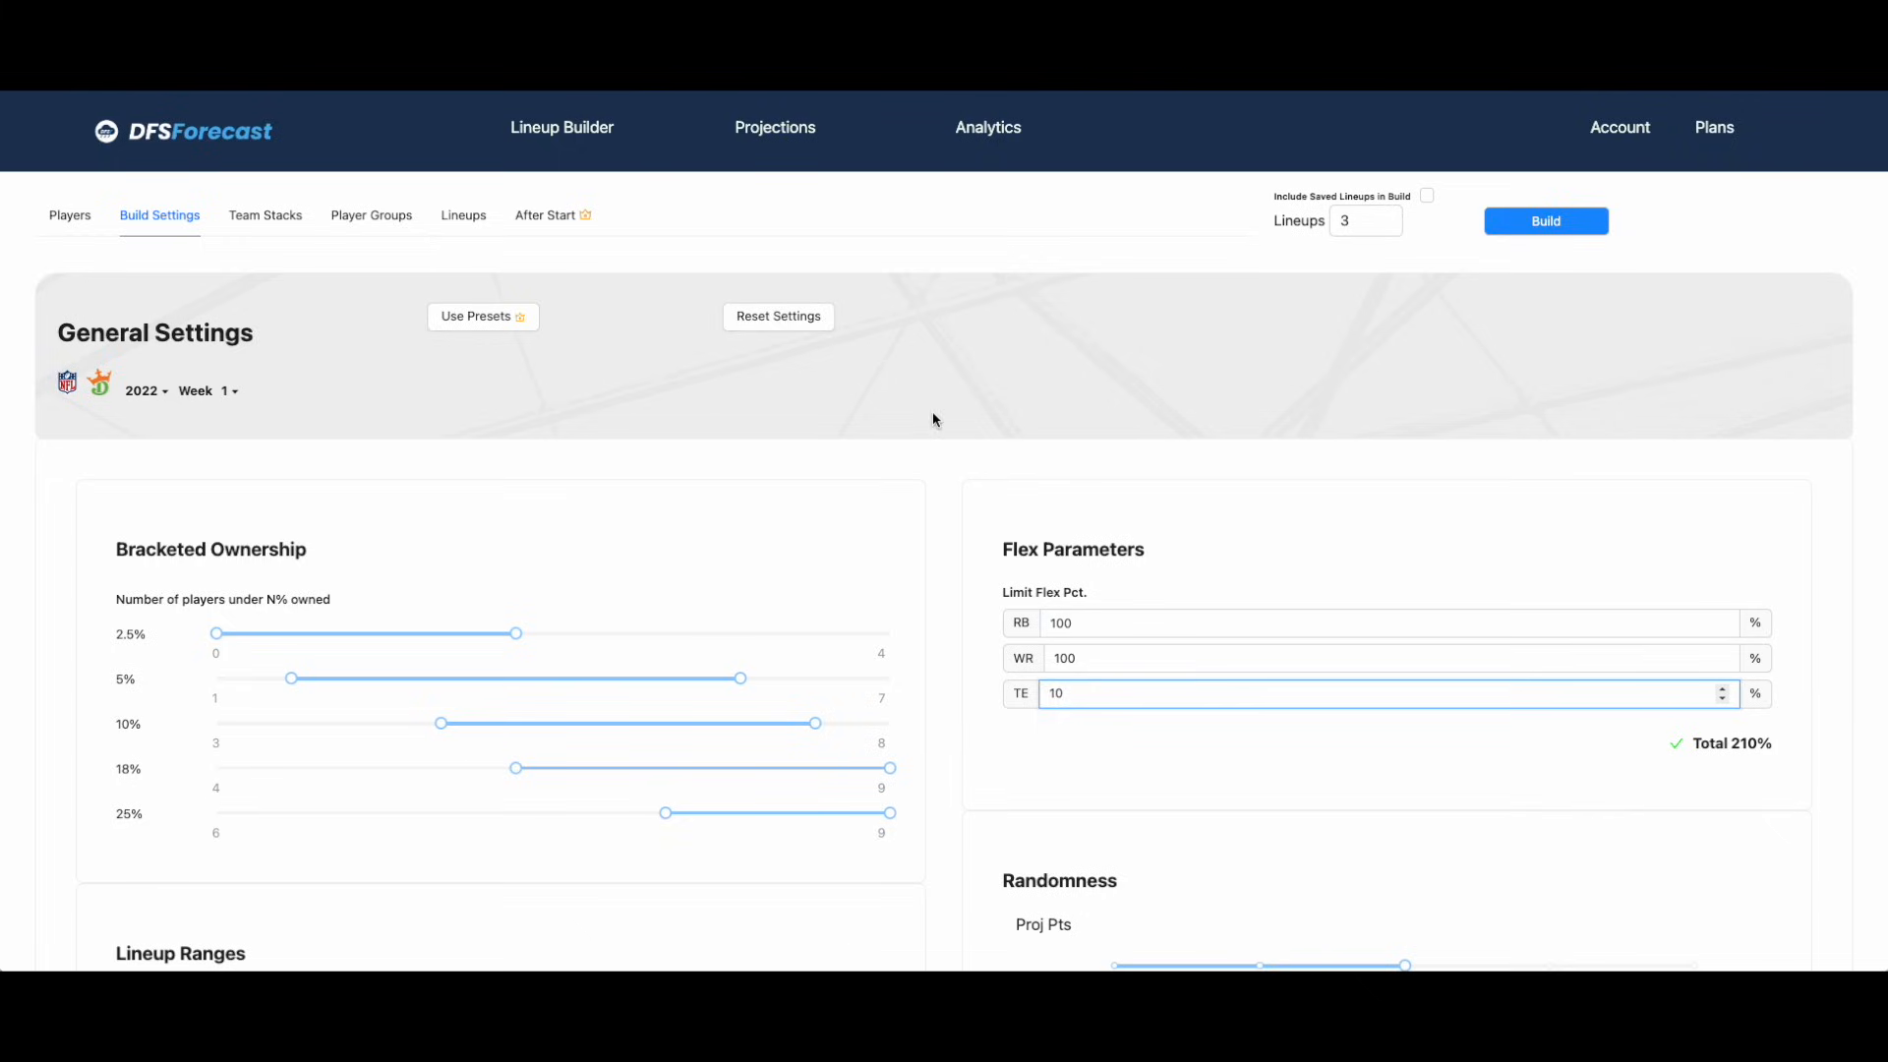
click(1053, 425)
scroll(1054, 428, down, 5)
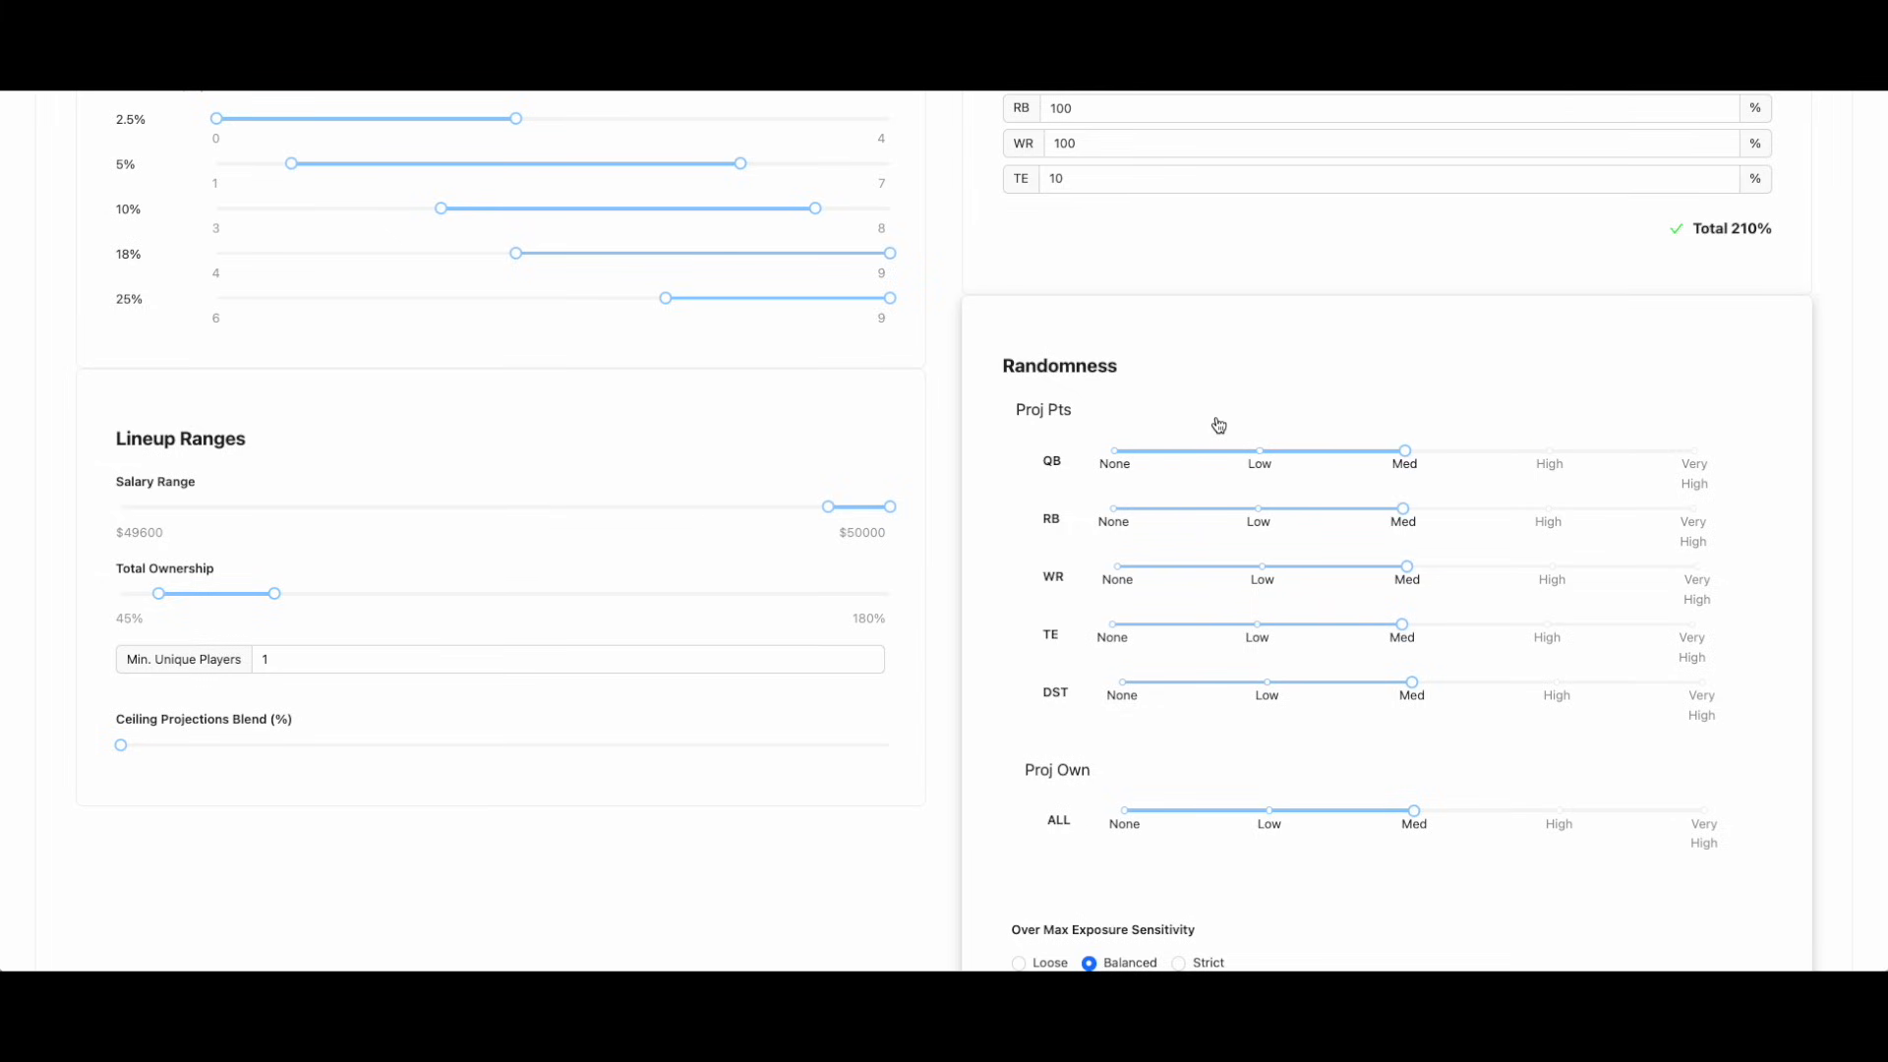
click(1554, 696)
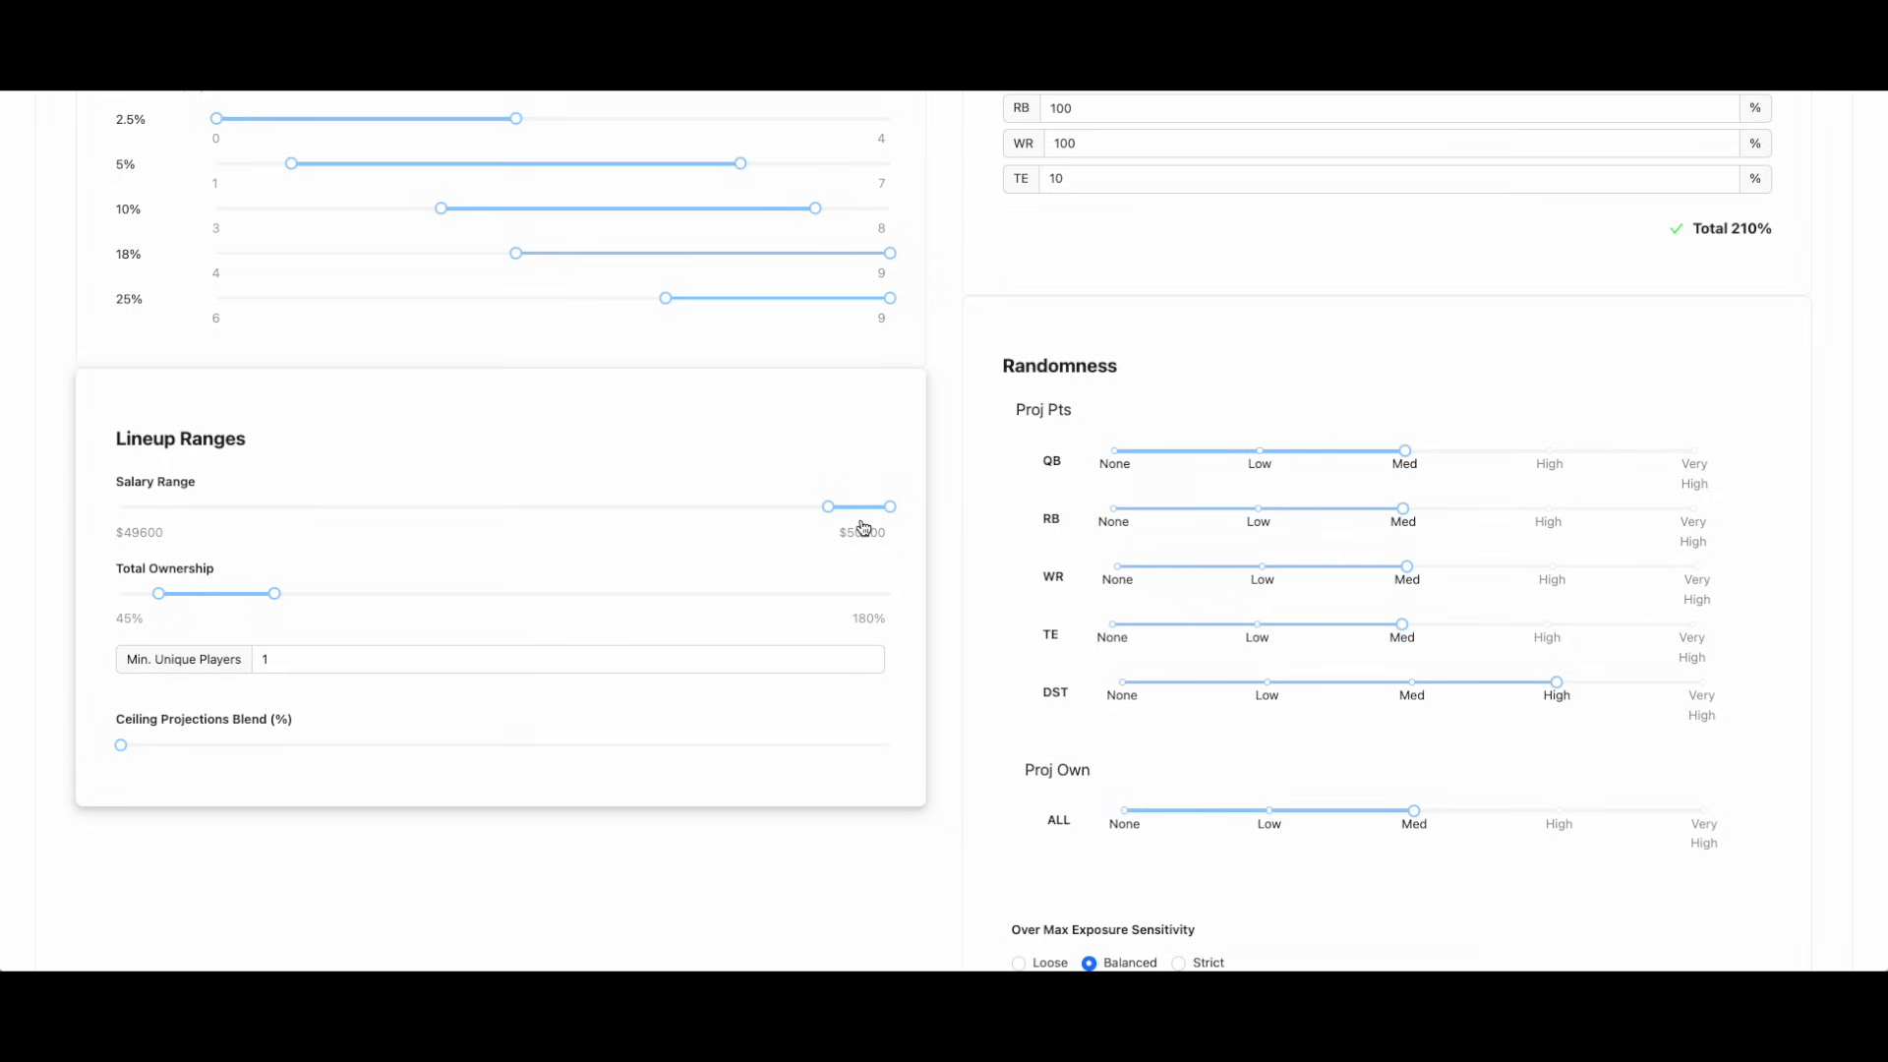
Raise the upper limit of the lineups' total ownership range to 283%.
mouse_move(276, 595)
drag(277, 597, 362, 604)
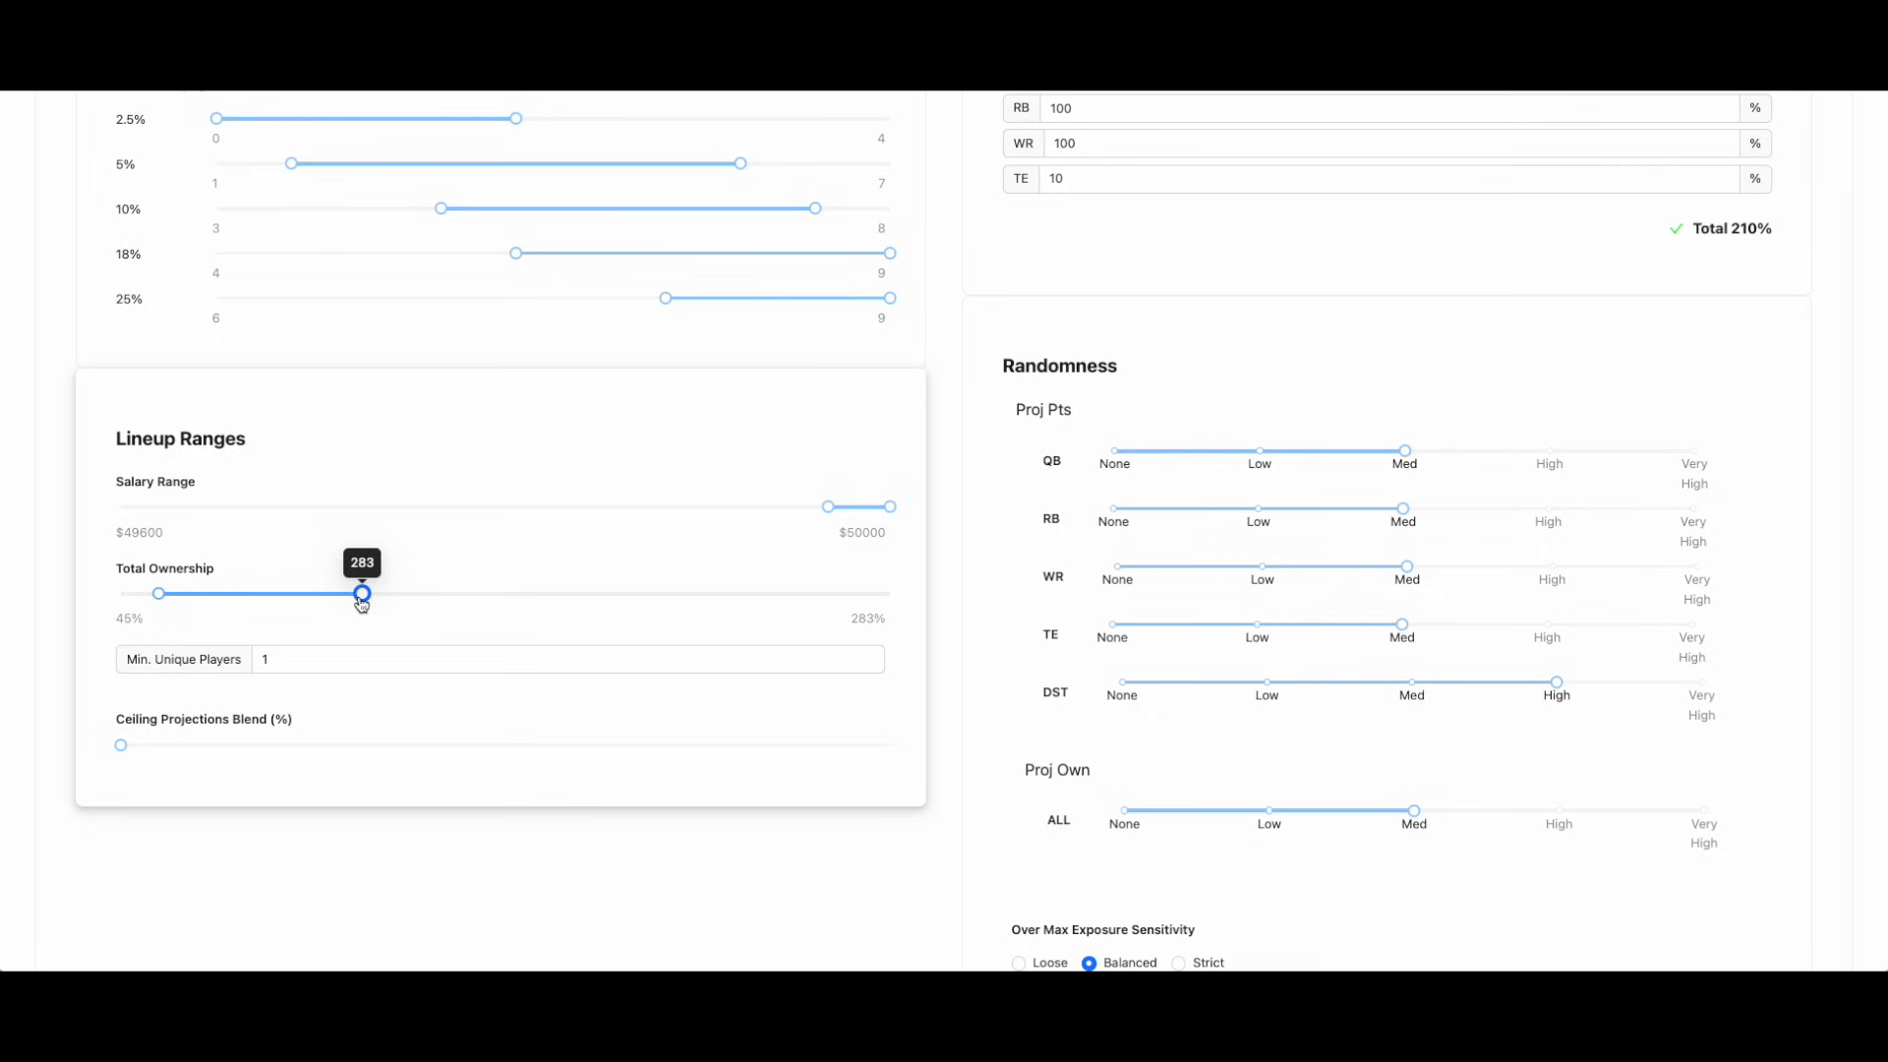
scroll(362, 604, up, 3)
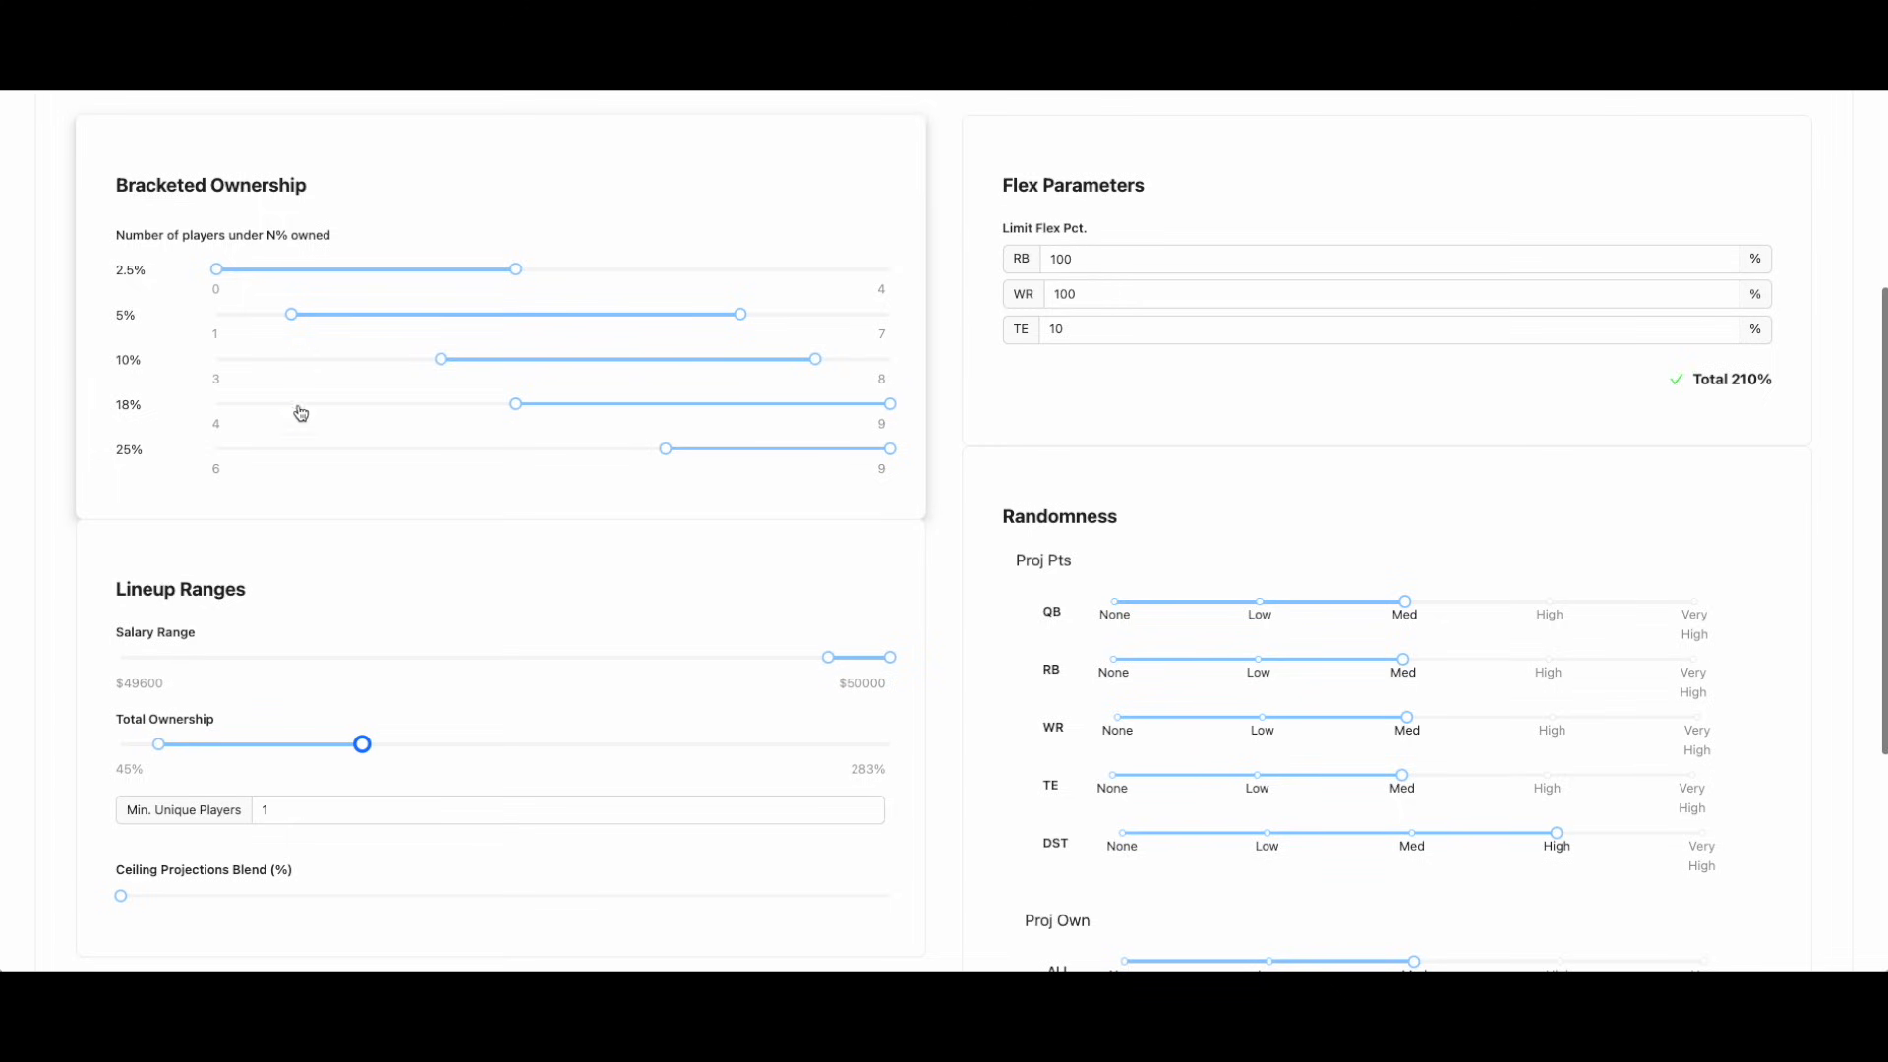
scroll(426, 476, down, 5)
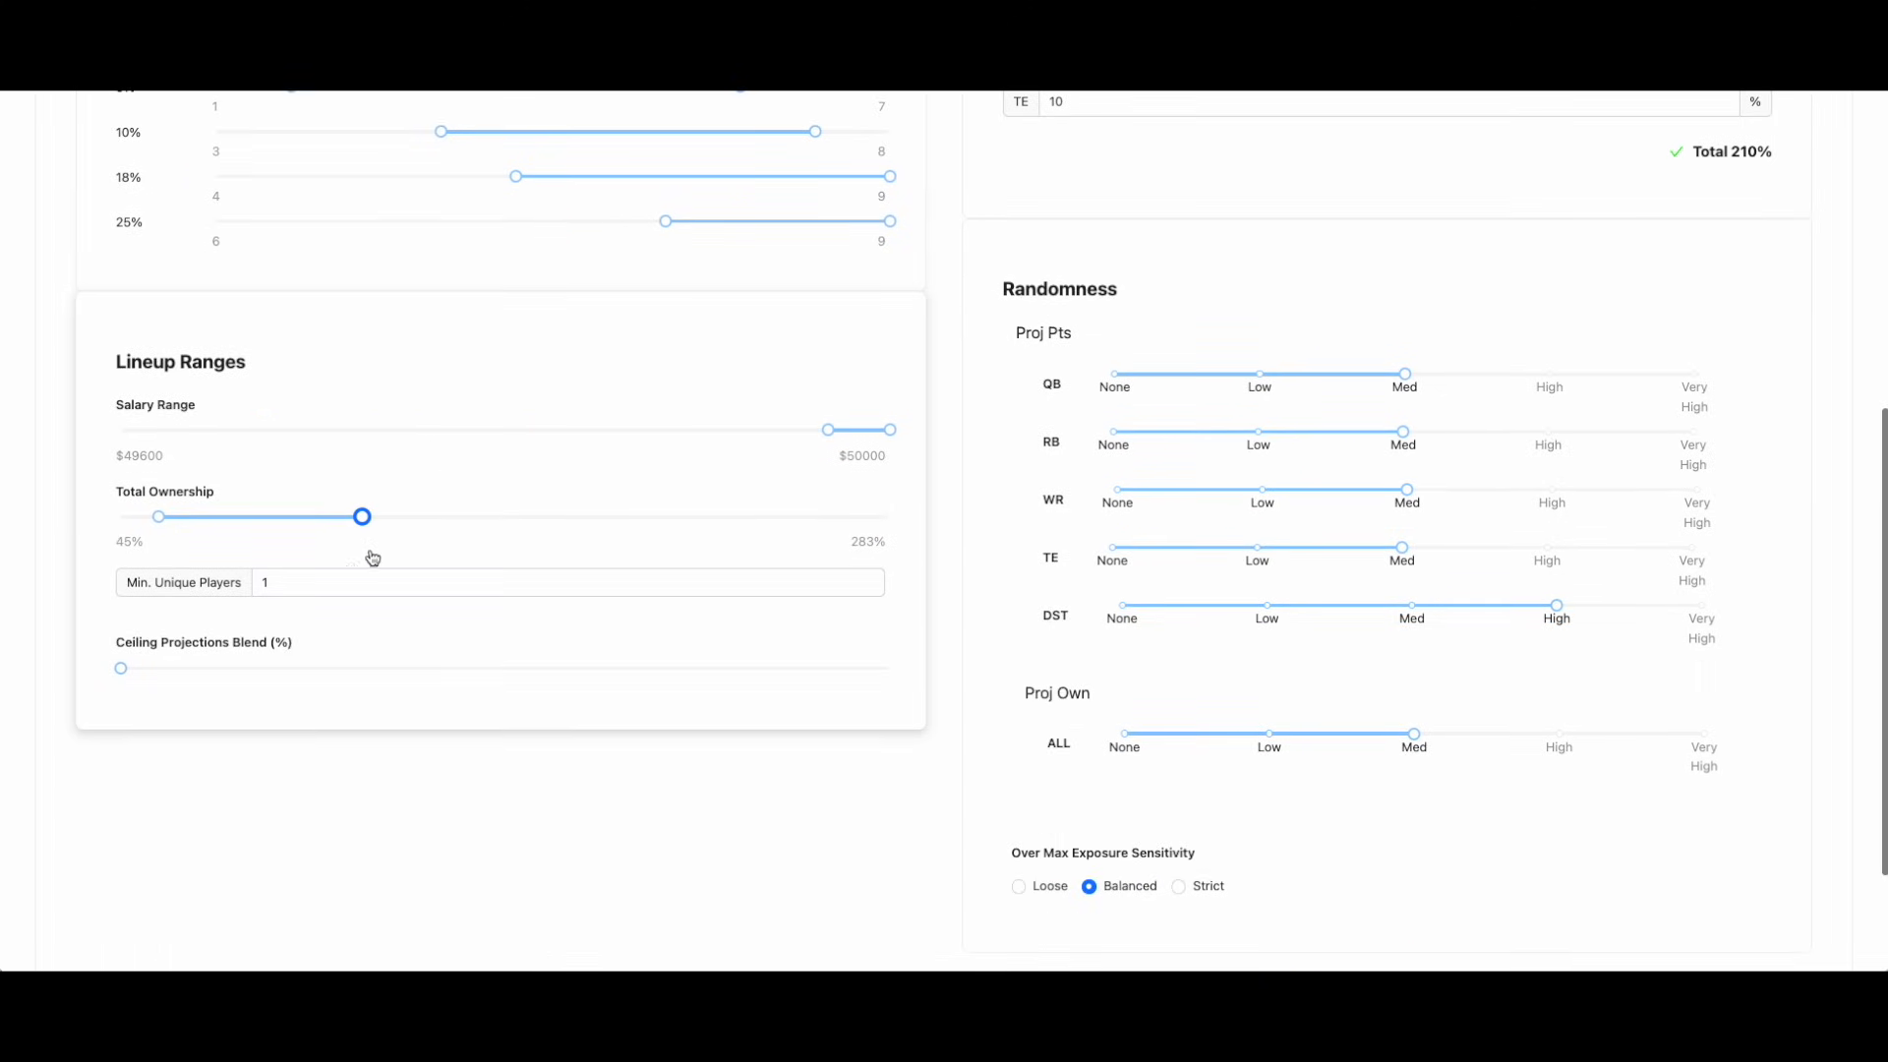
Raise the ceiling projections blend percentage in the lineup ranges.
click(295, 586)
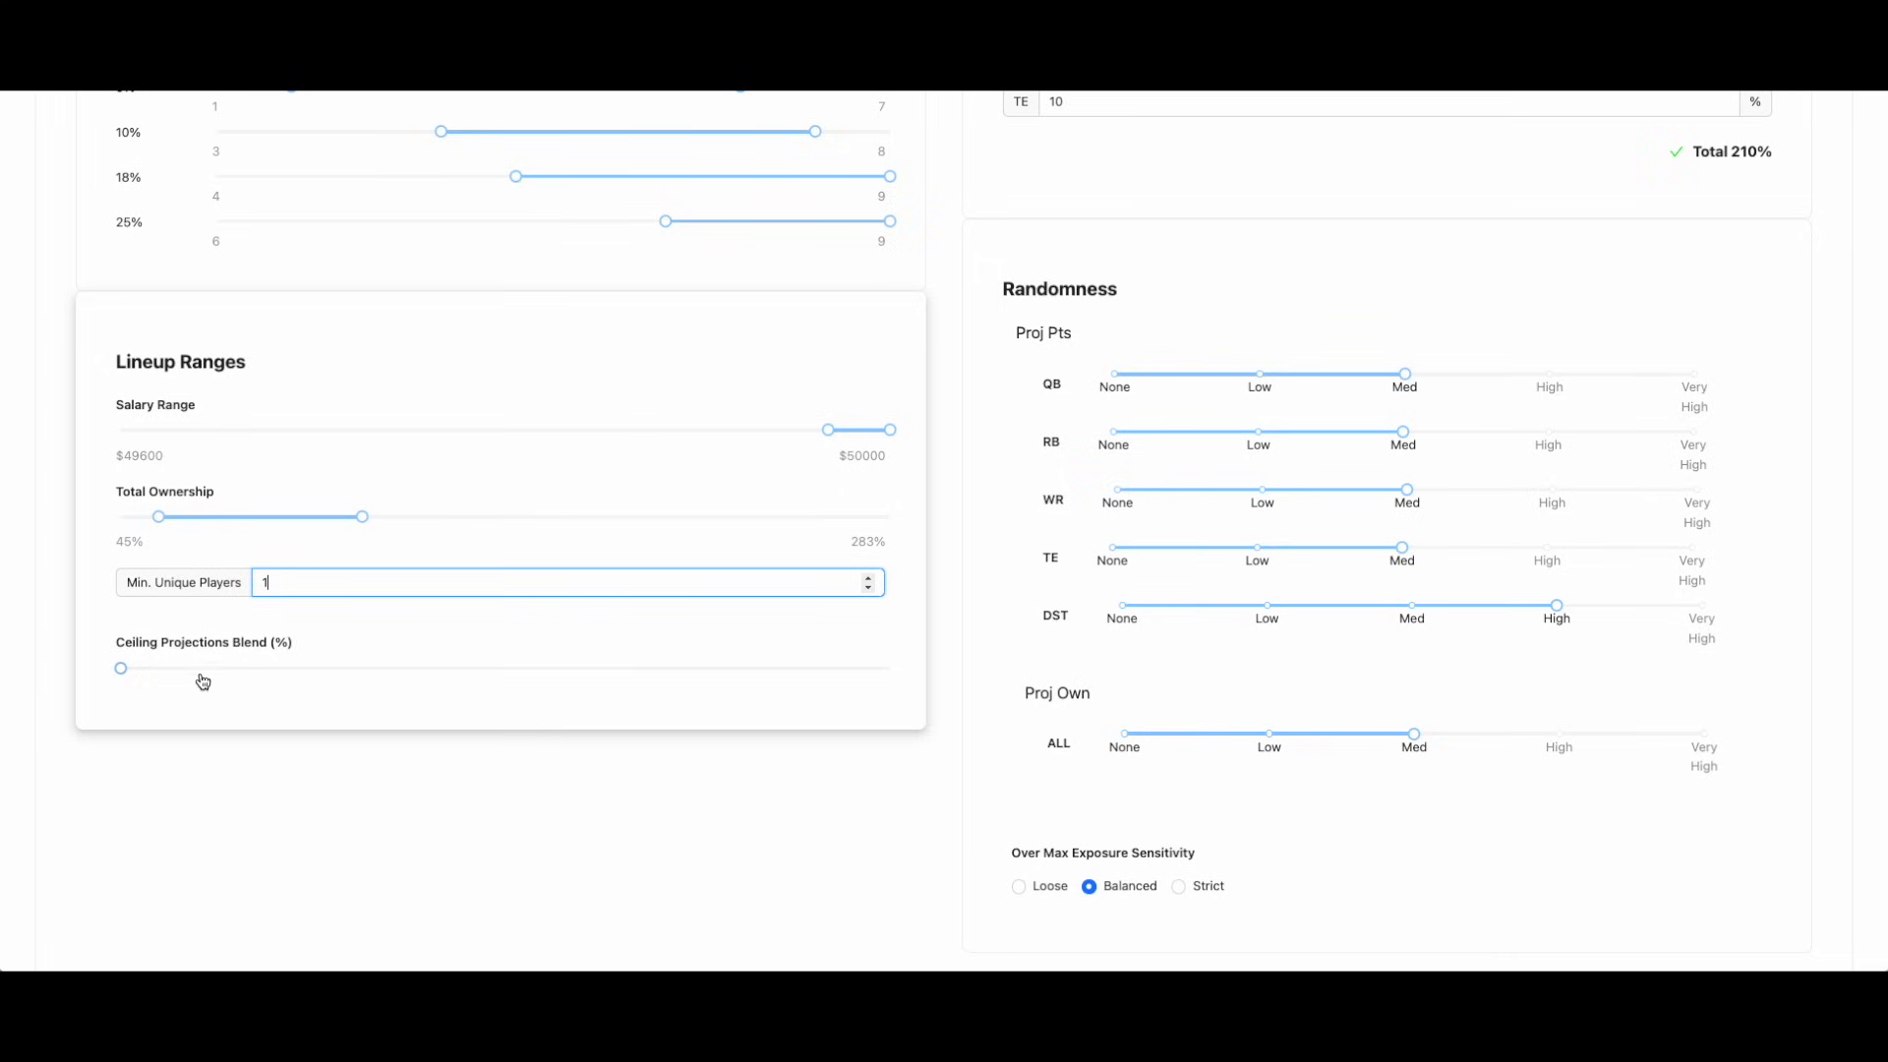
drag(189, 673, 403, 676)
click(658, 673)
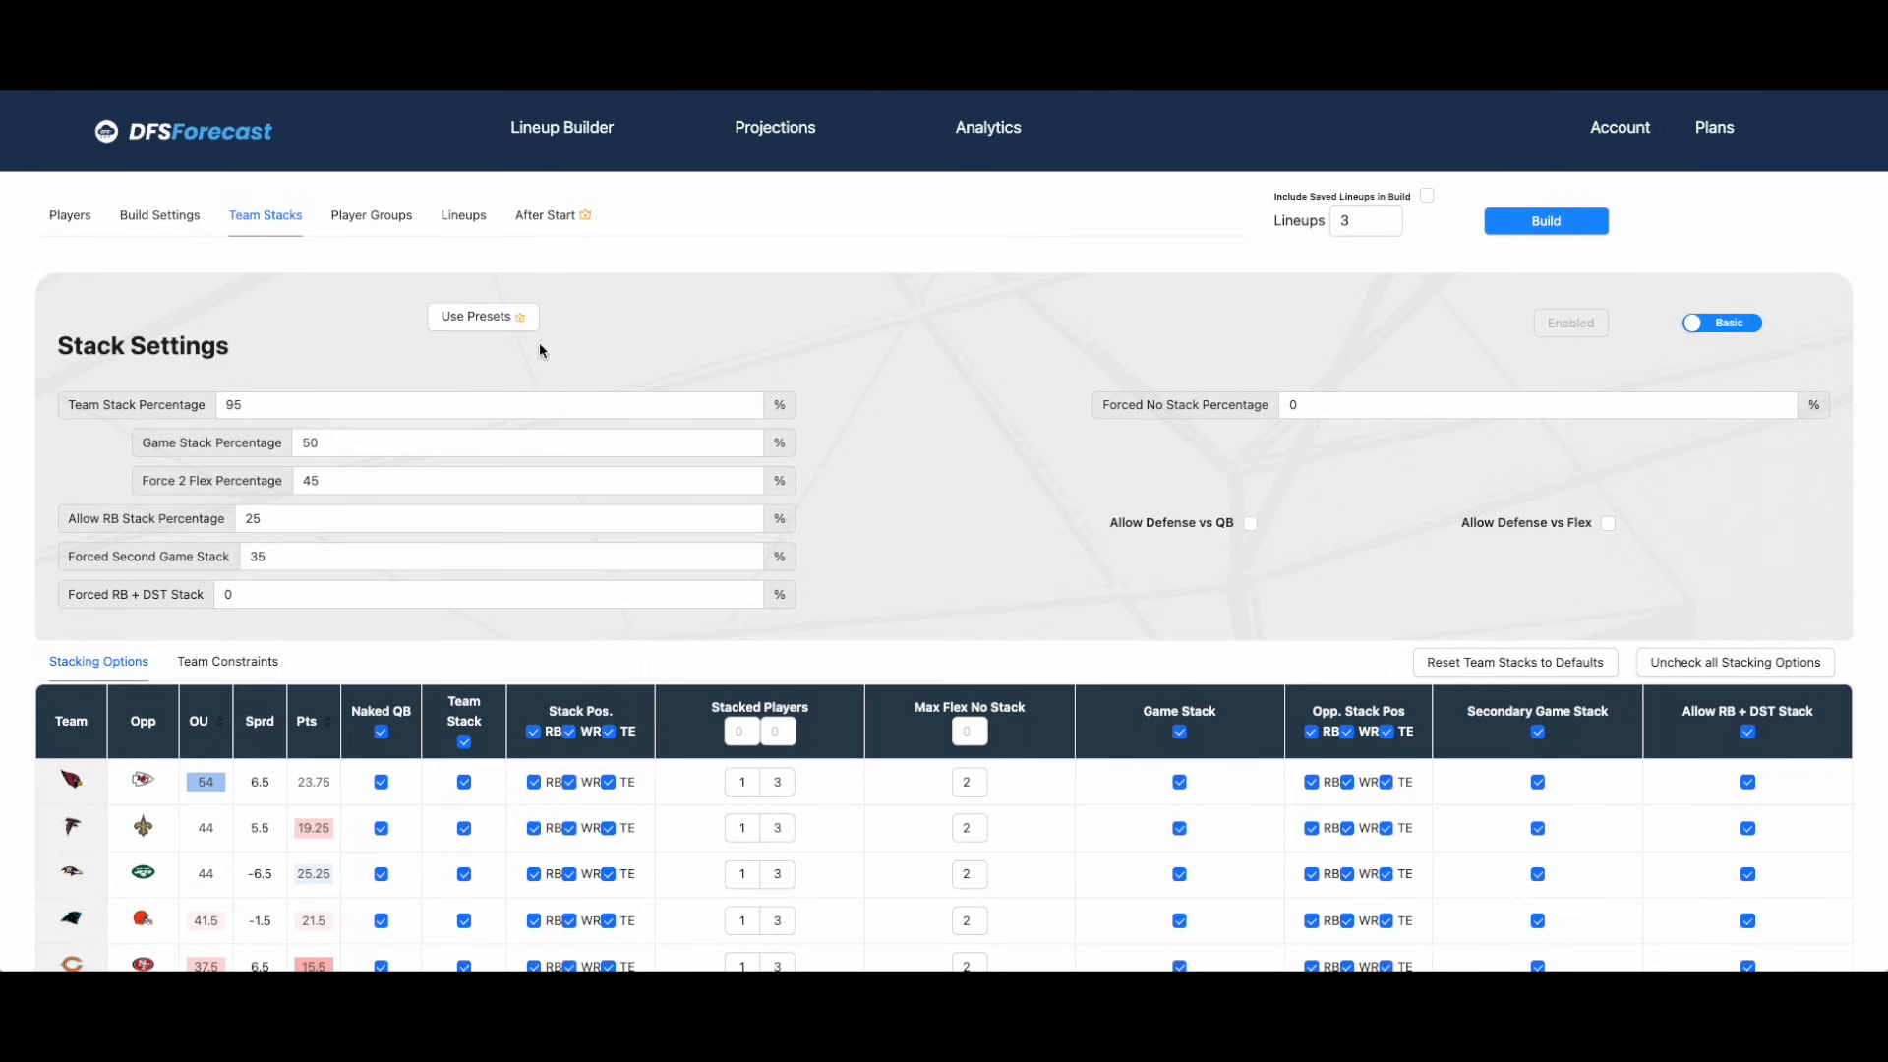
Review the stack settings for team stack, game stack, two flex, RB stack, second game stack and RB + DST percentages.
click(494, 320)
click(489, 403)
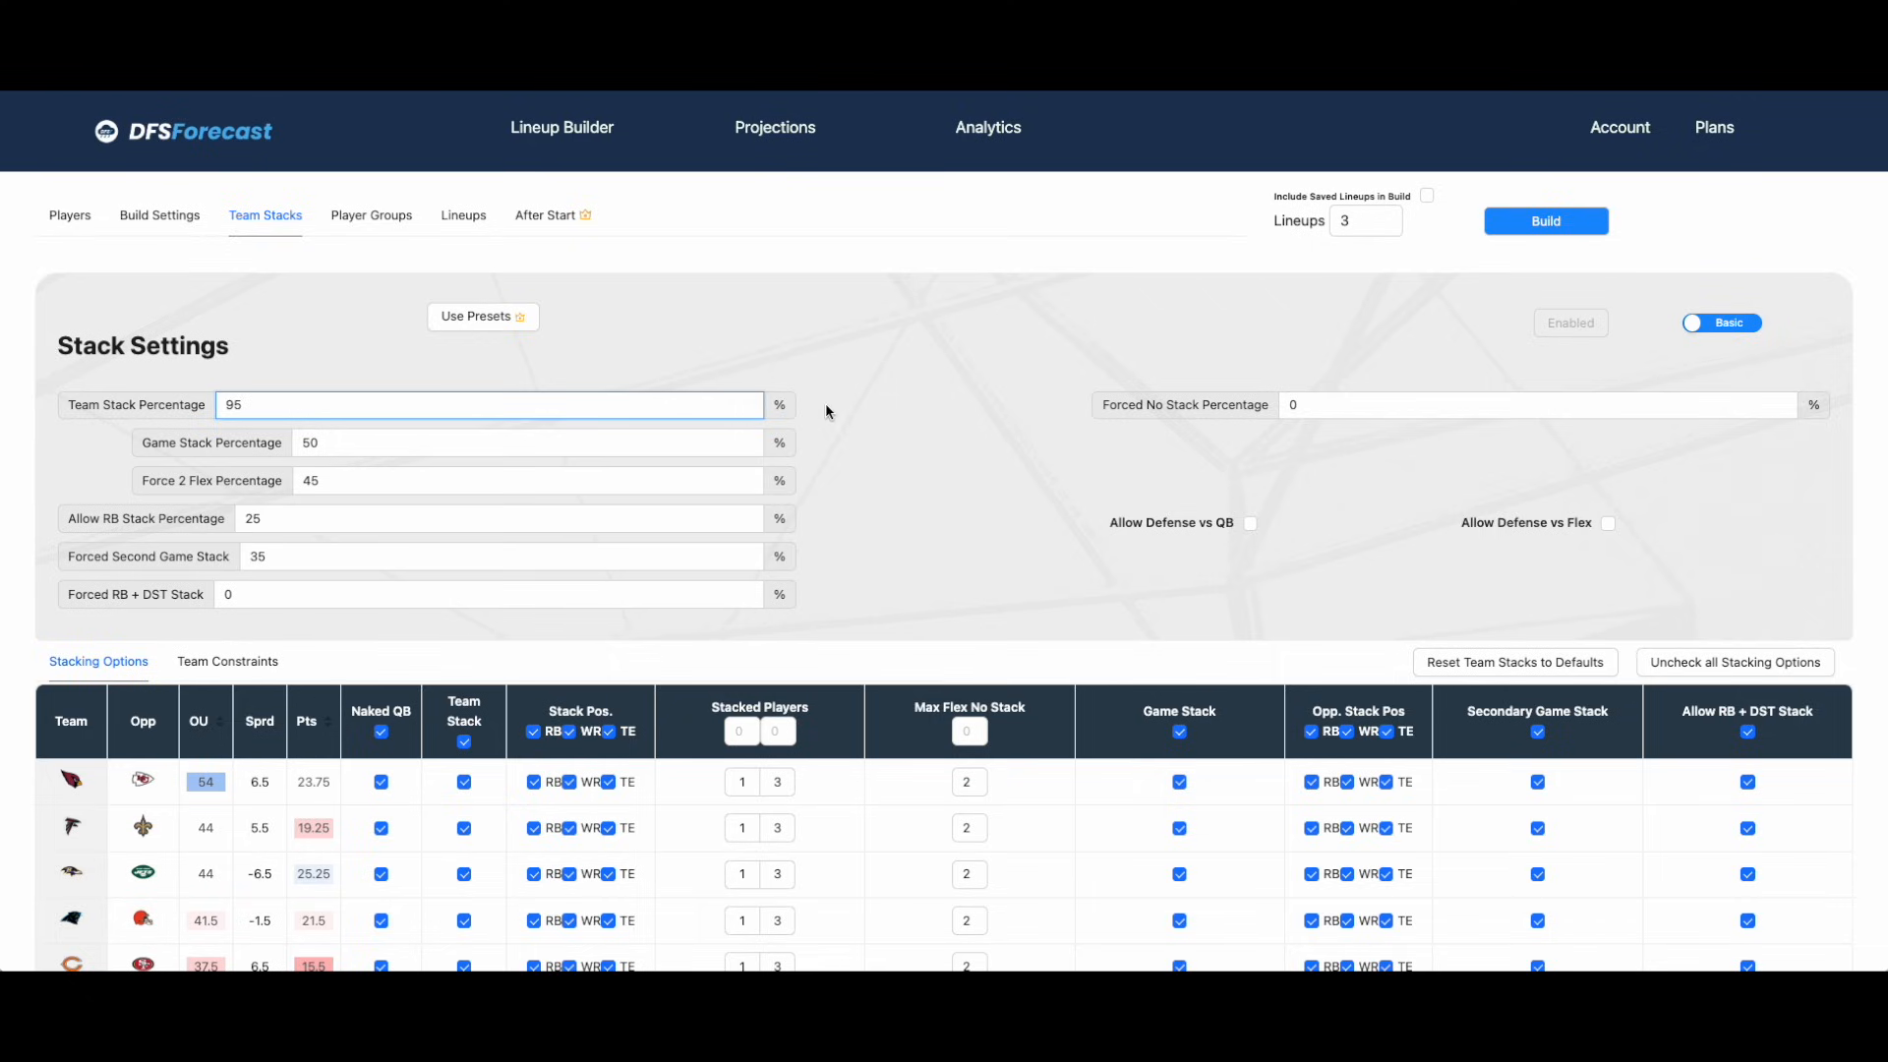
click(672, 437)
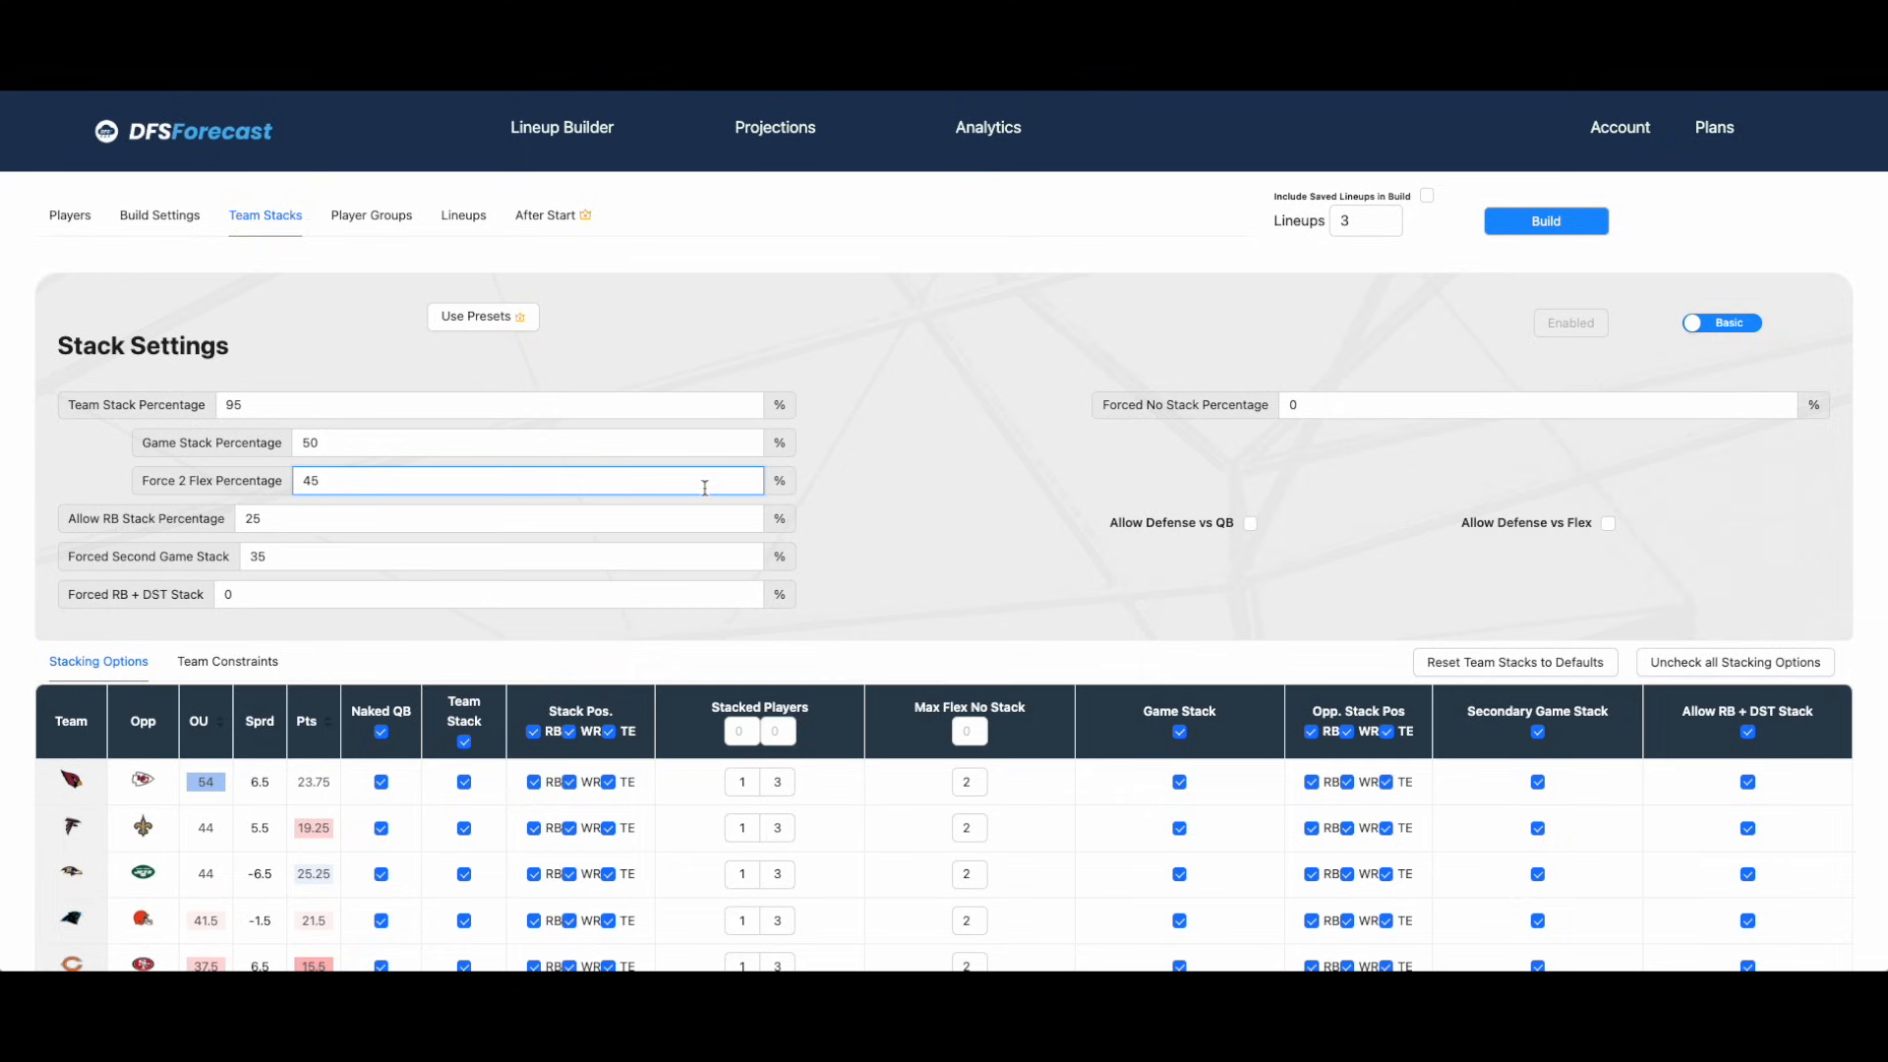
click(586, 528)
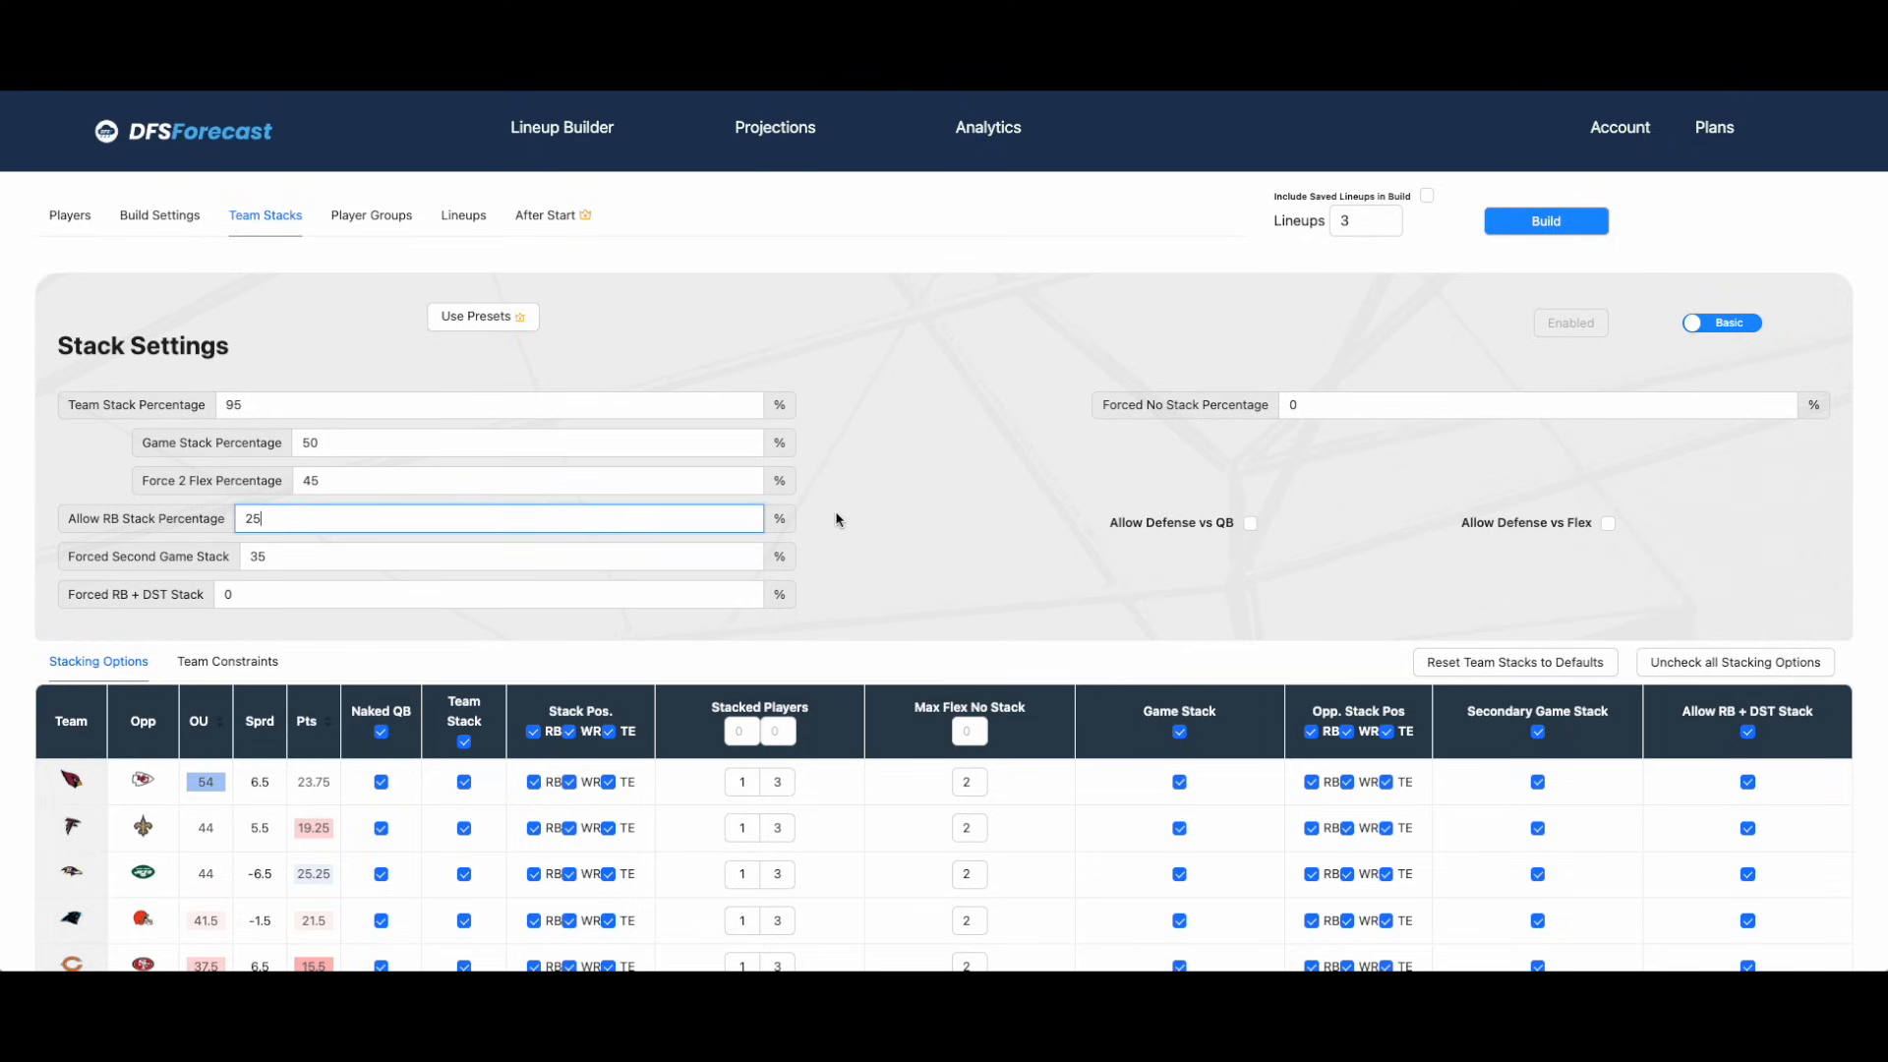
click(684, 554)
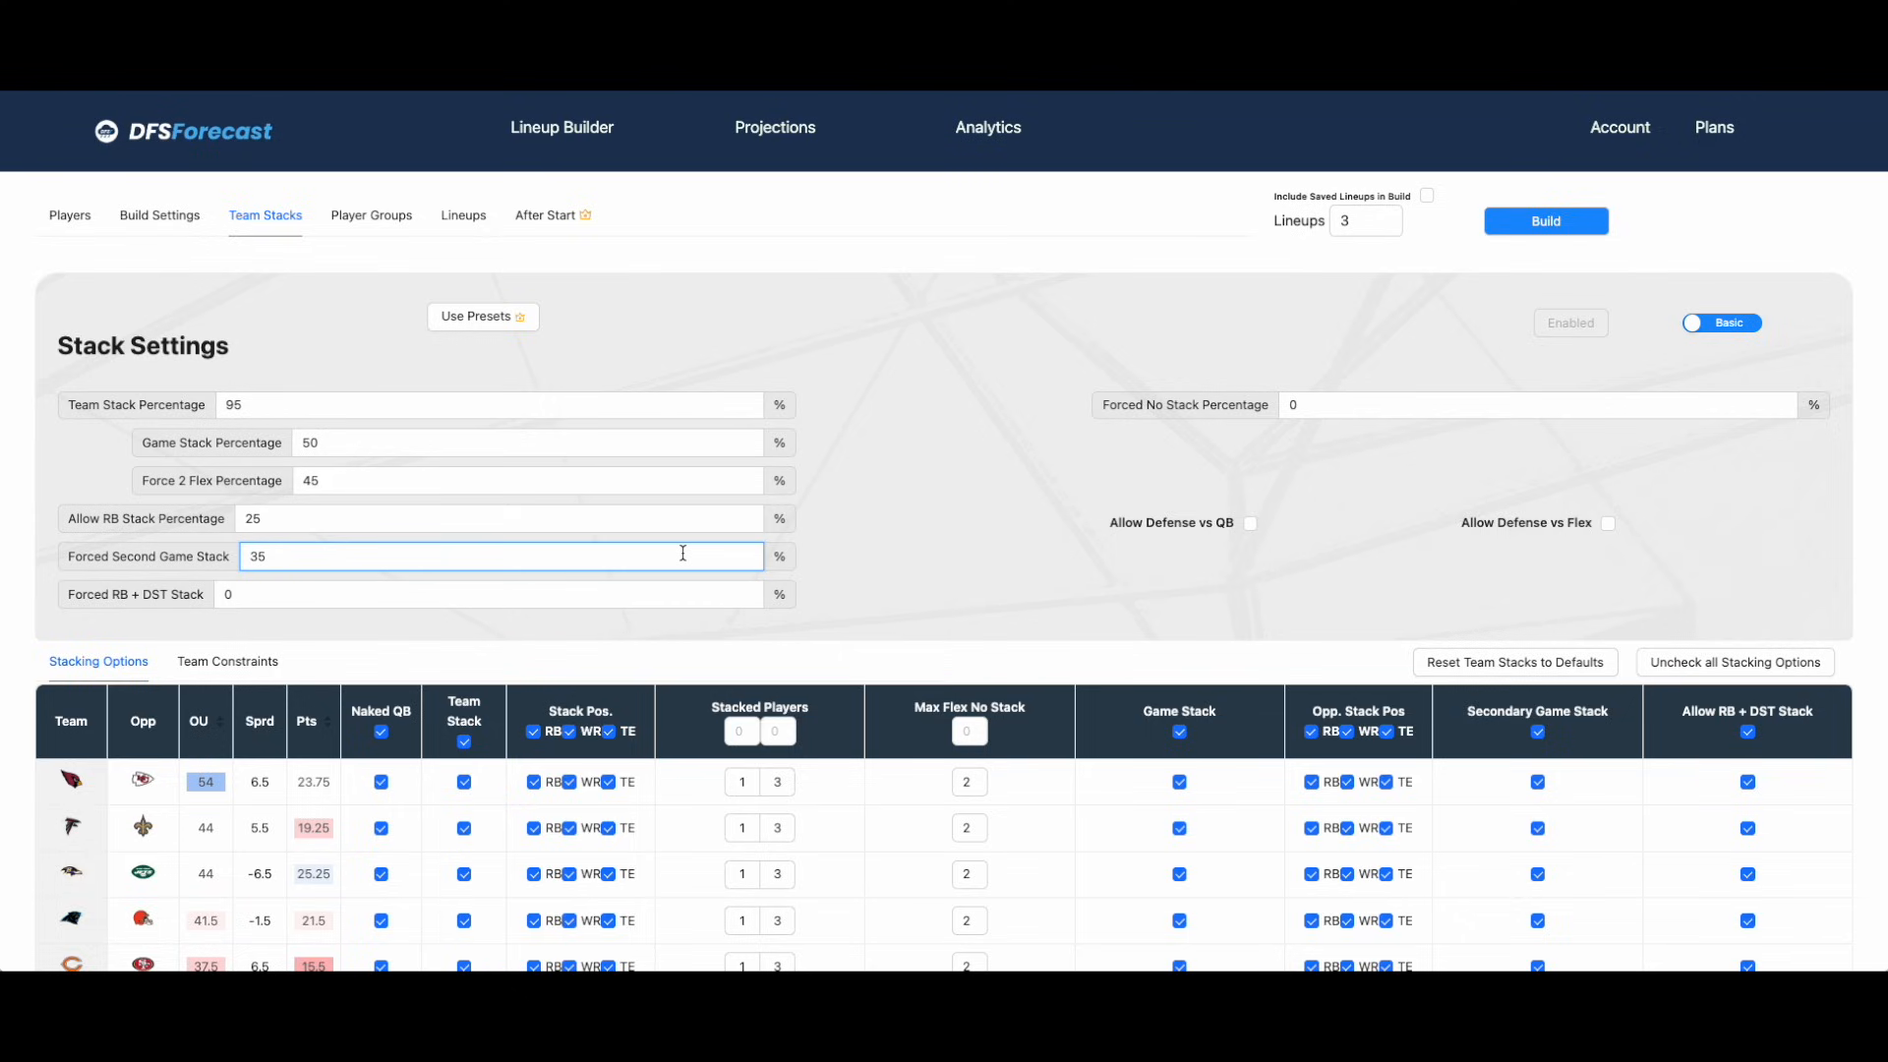
click(670, 594)
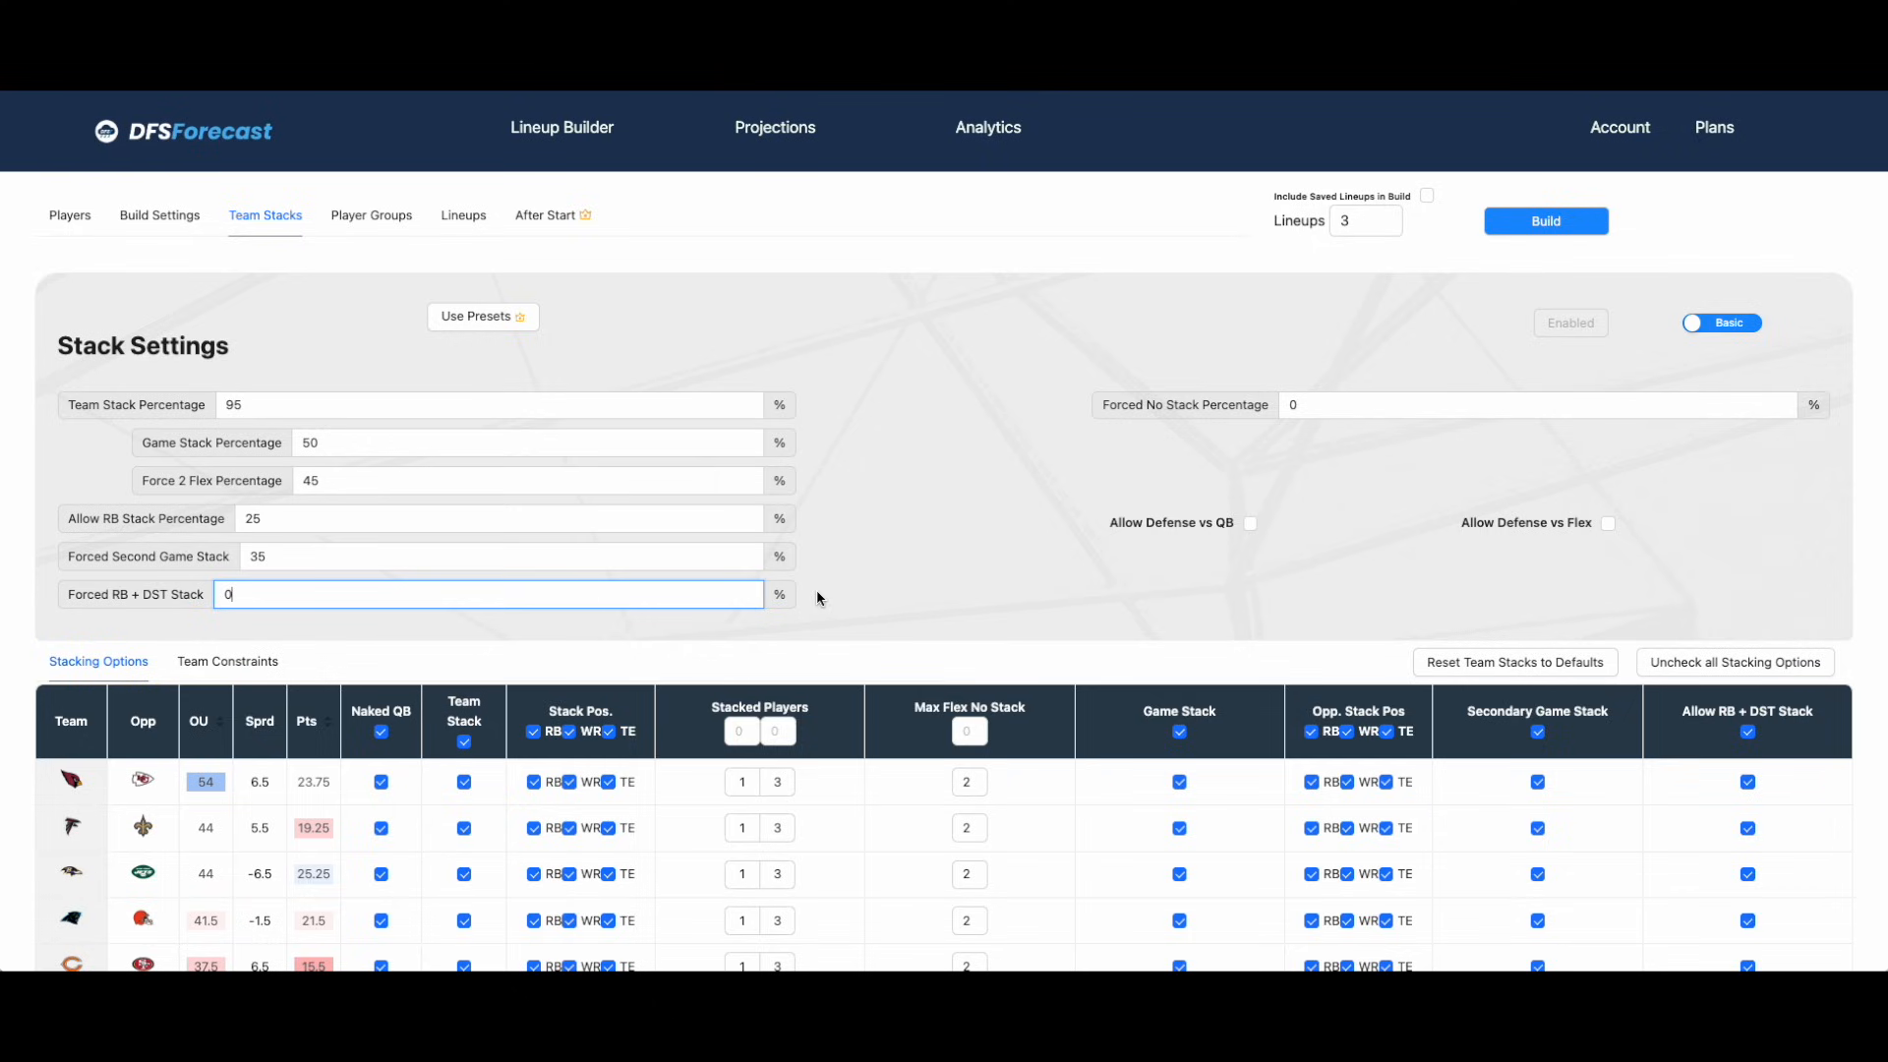
Try a forced no stack percentage of 5% and restore it to 0%.
click(1424, 402)
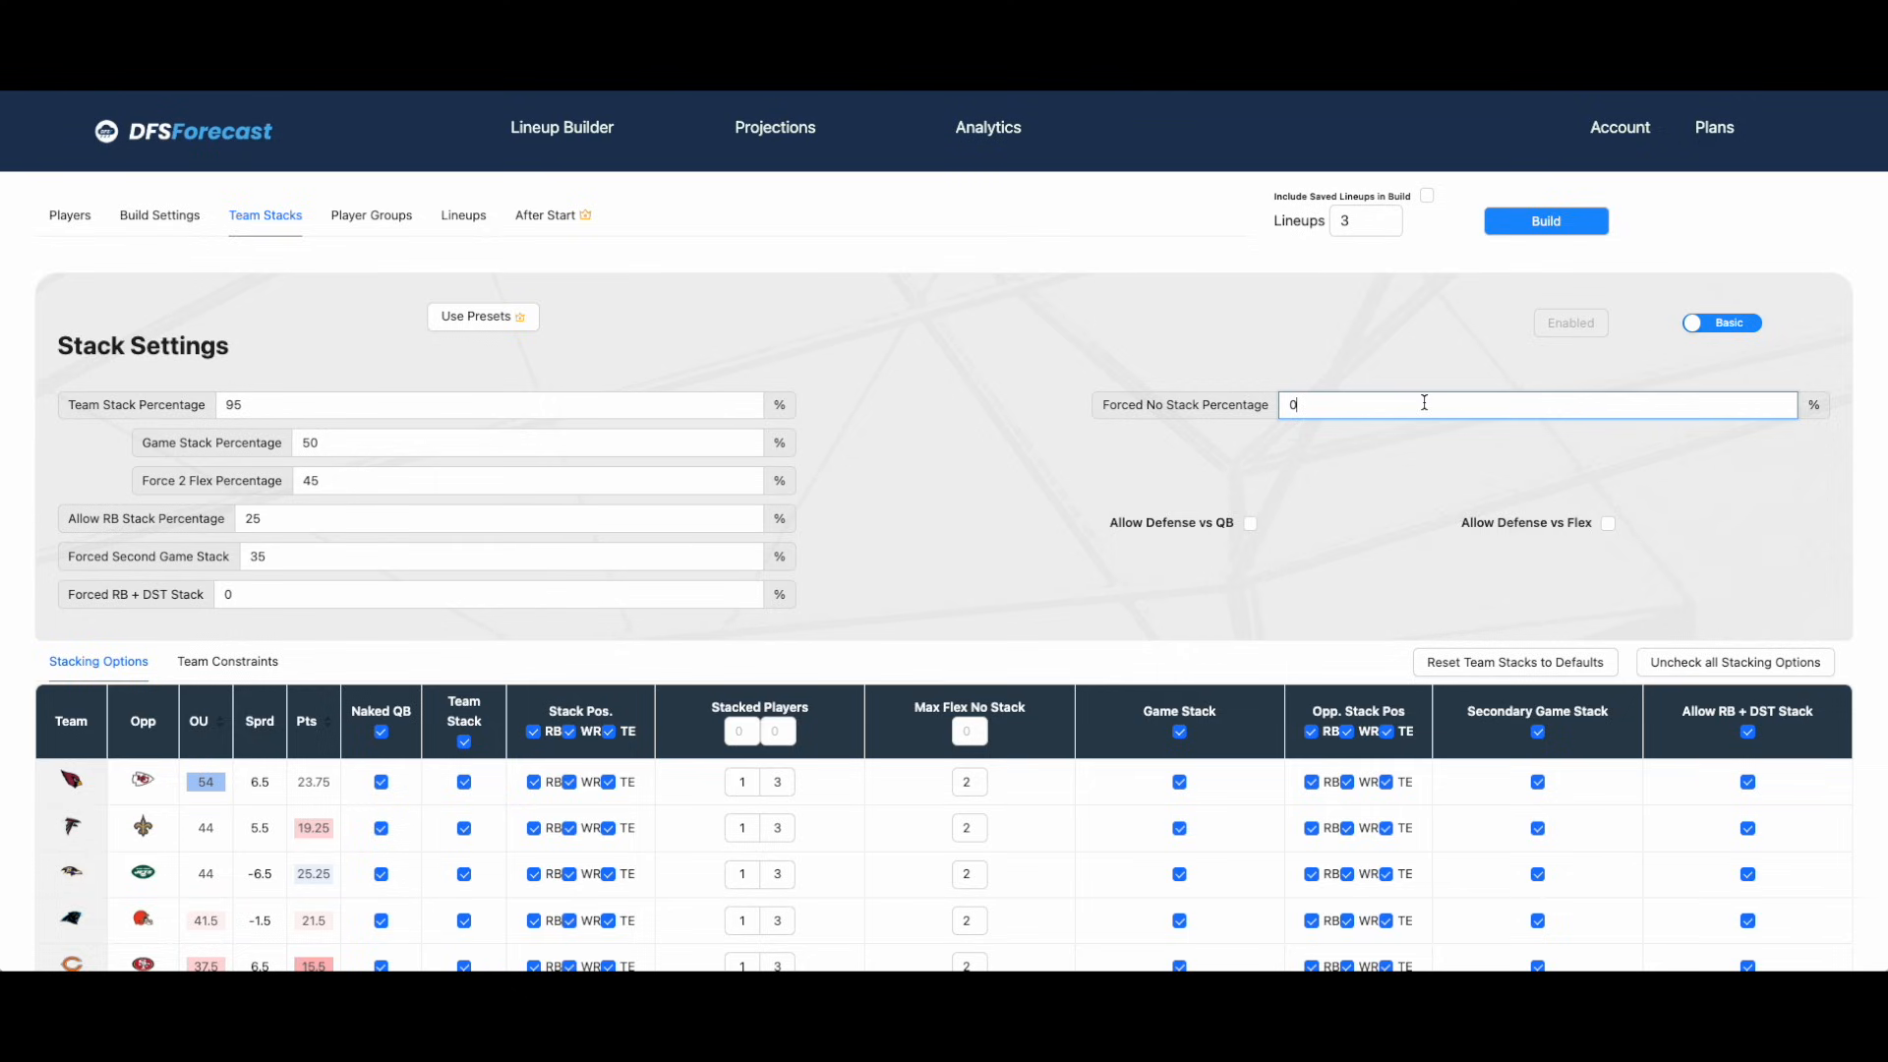
click(505, 403)
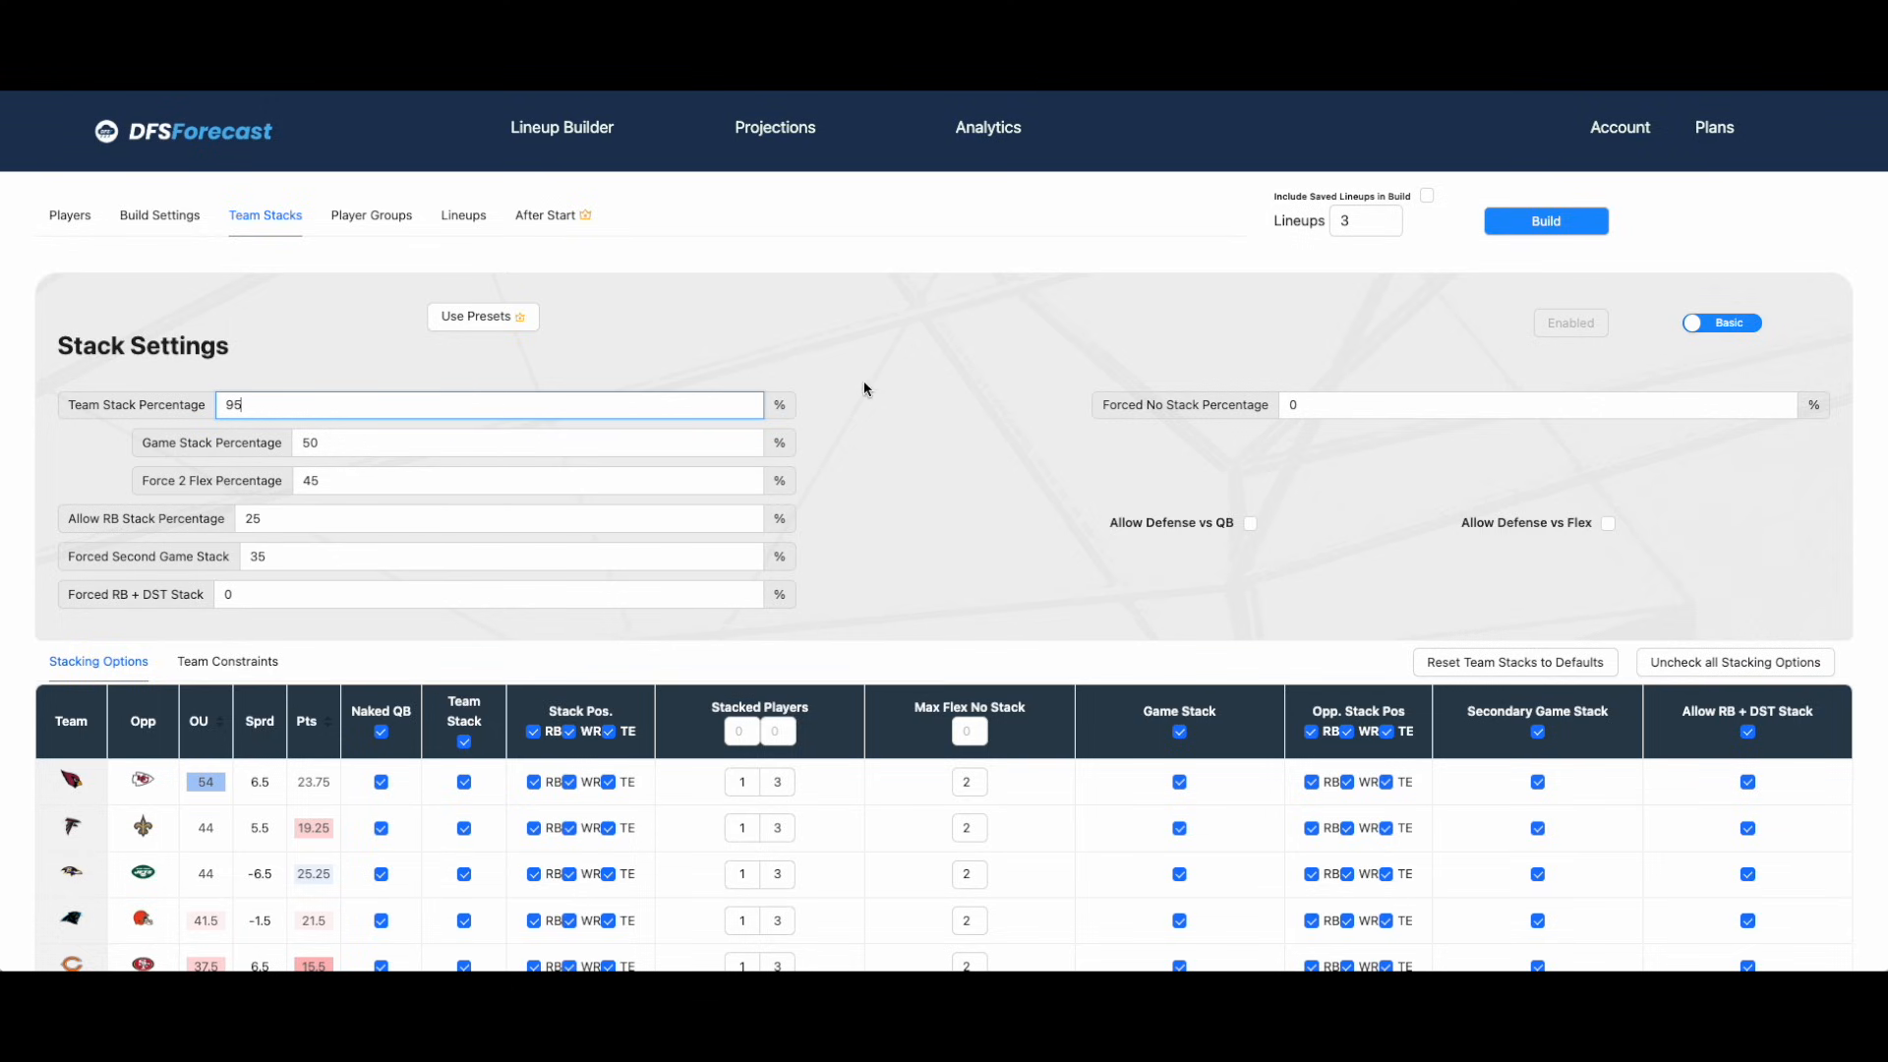
click(1294, 403)
mouse_move(1267, 401)
text(5)
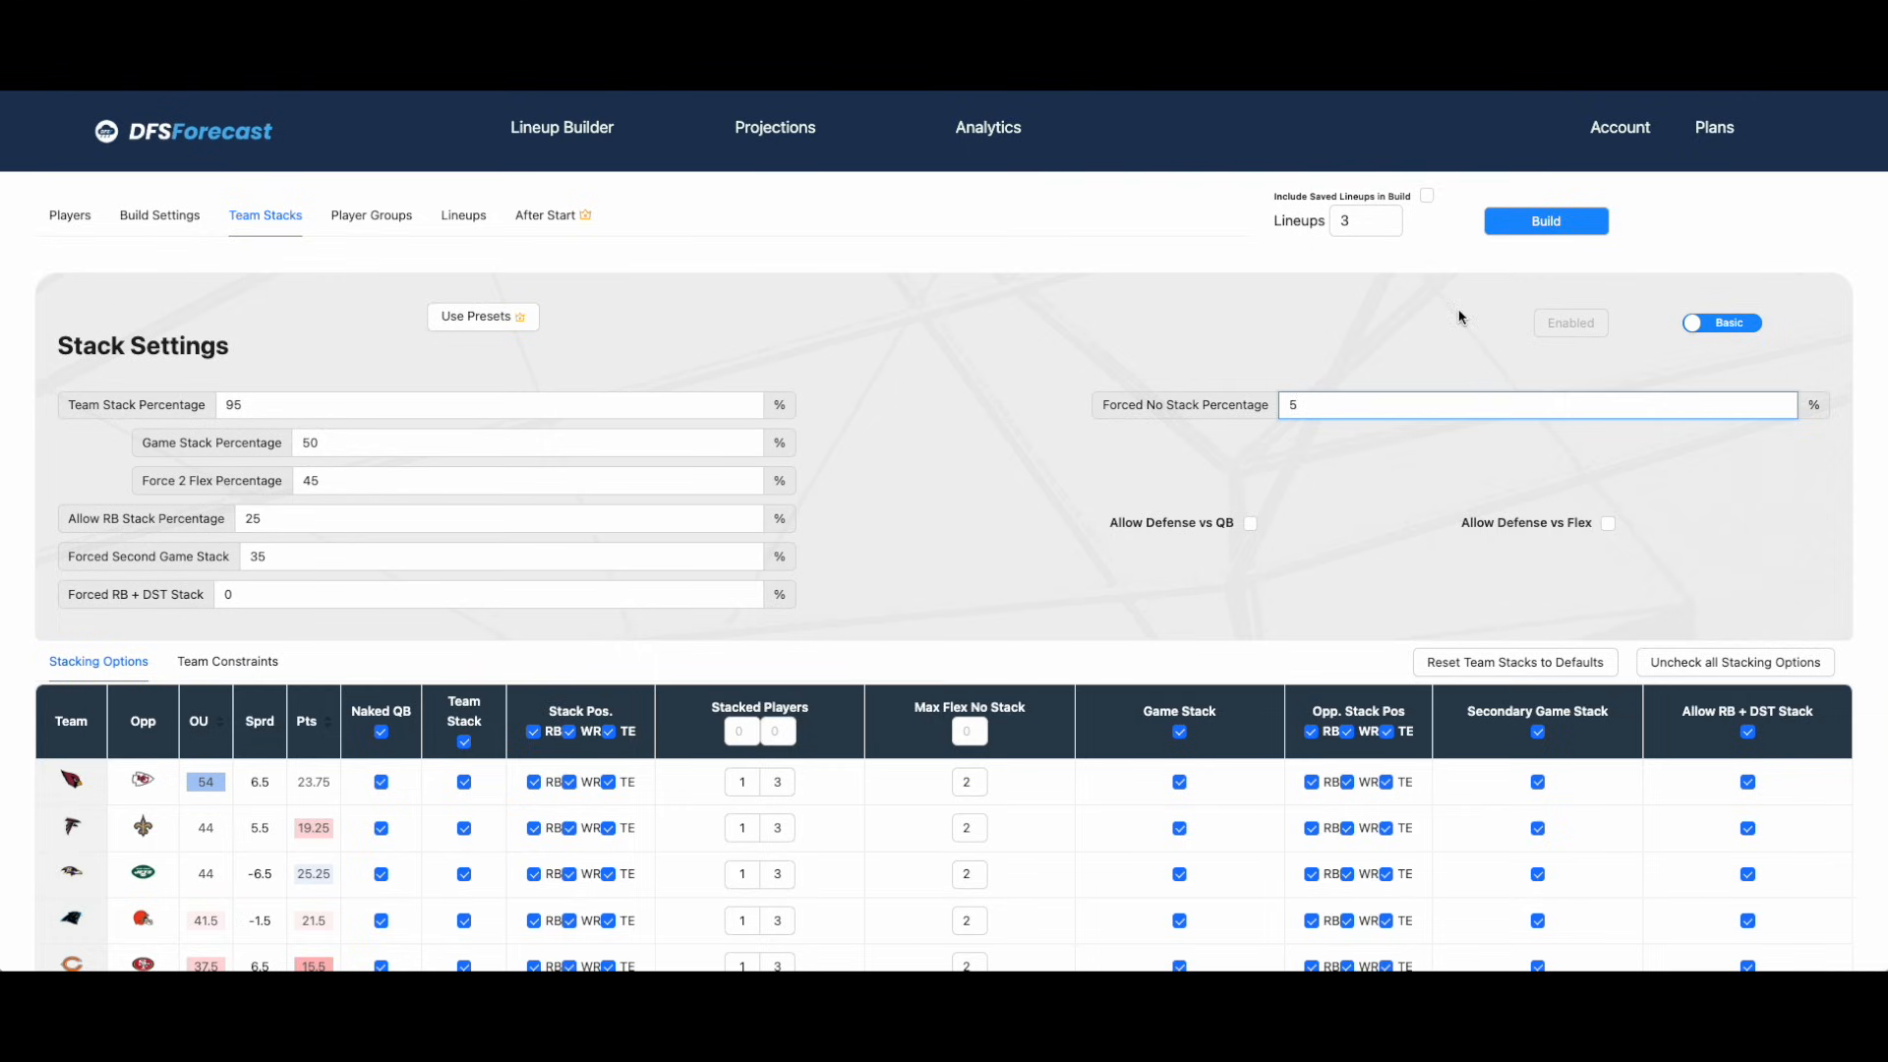
click(1335, 403)
drag(1335, 403, 1270, 400)
click(1270, 468)
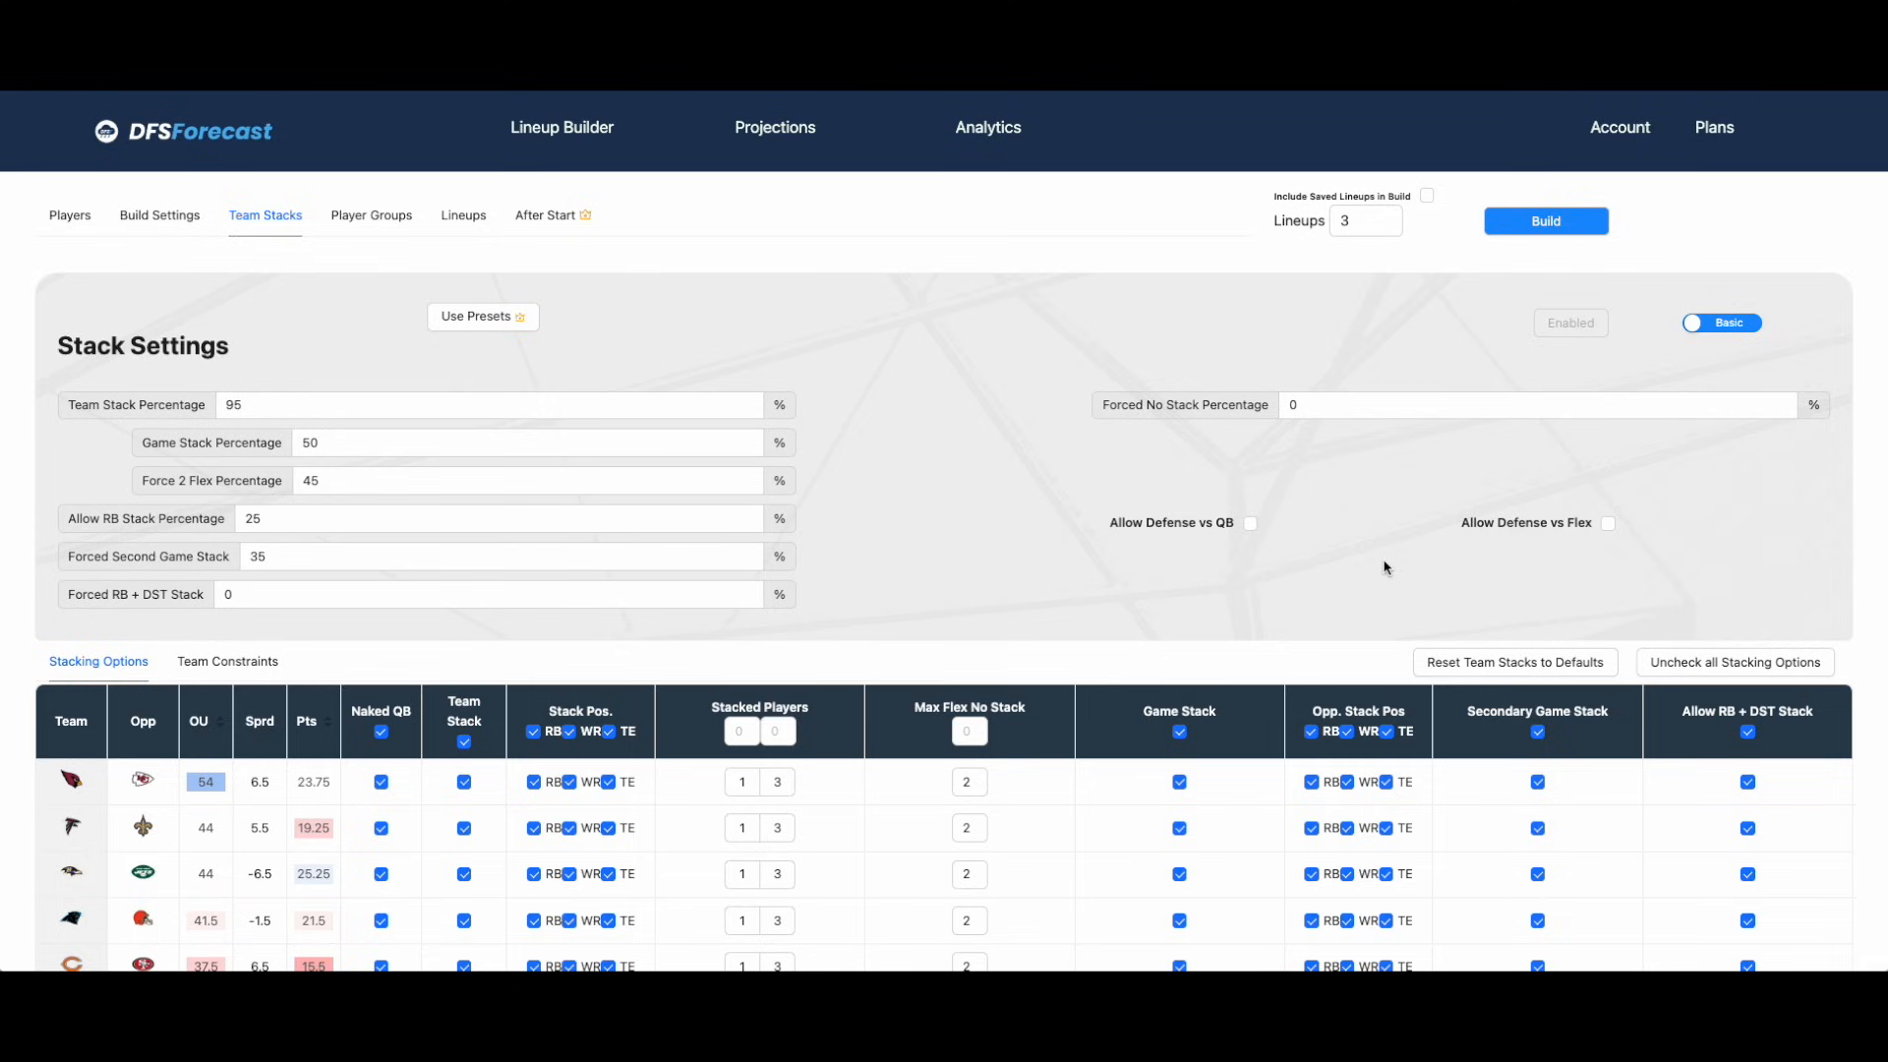
Disable Naked QB for all teams, re-enabling it only for the Cardinals, Ravens, Bears and Eagles.
click(1606, 526)
click(380, 733)
scroll(382, 740, down, 3)
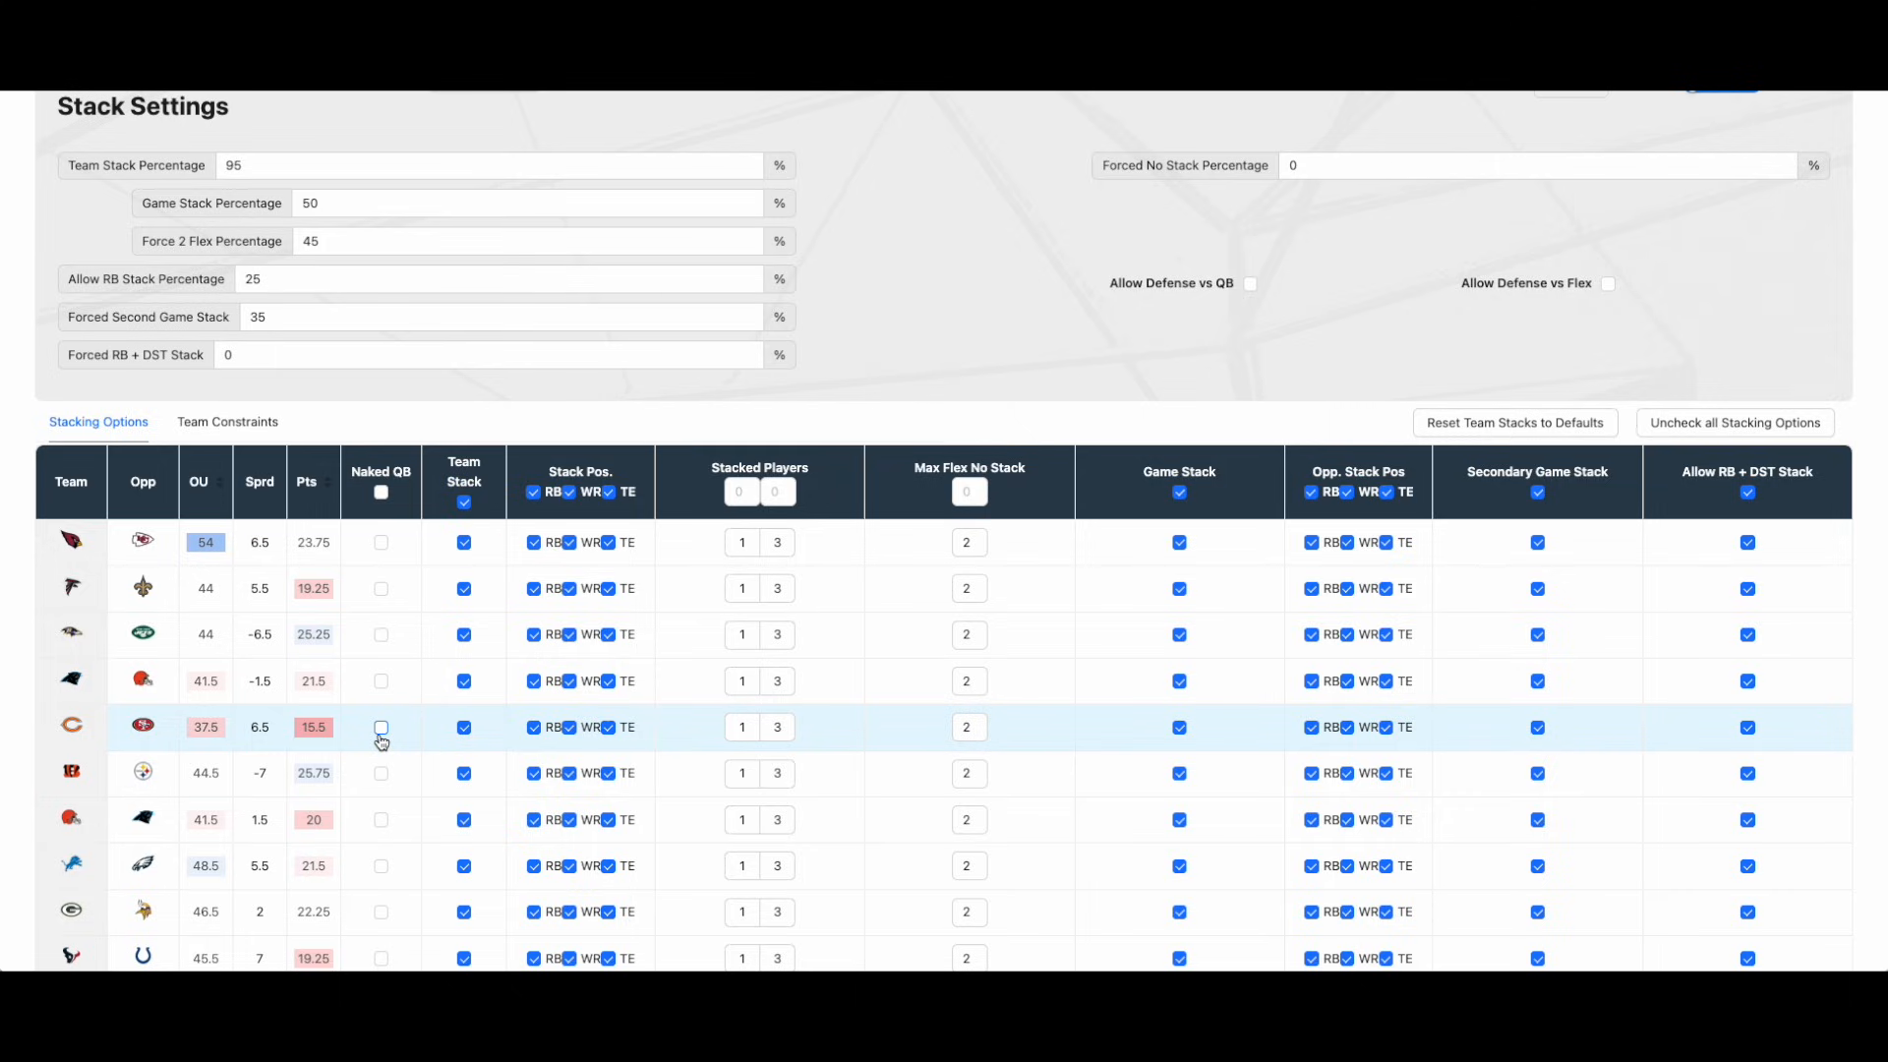
click(381, 543)
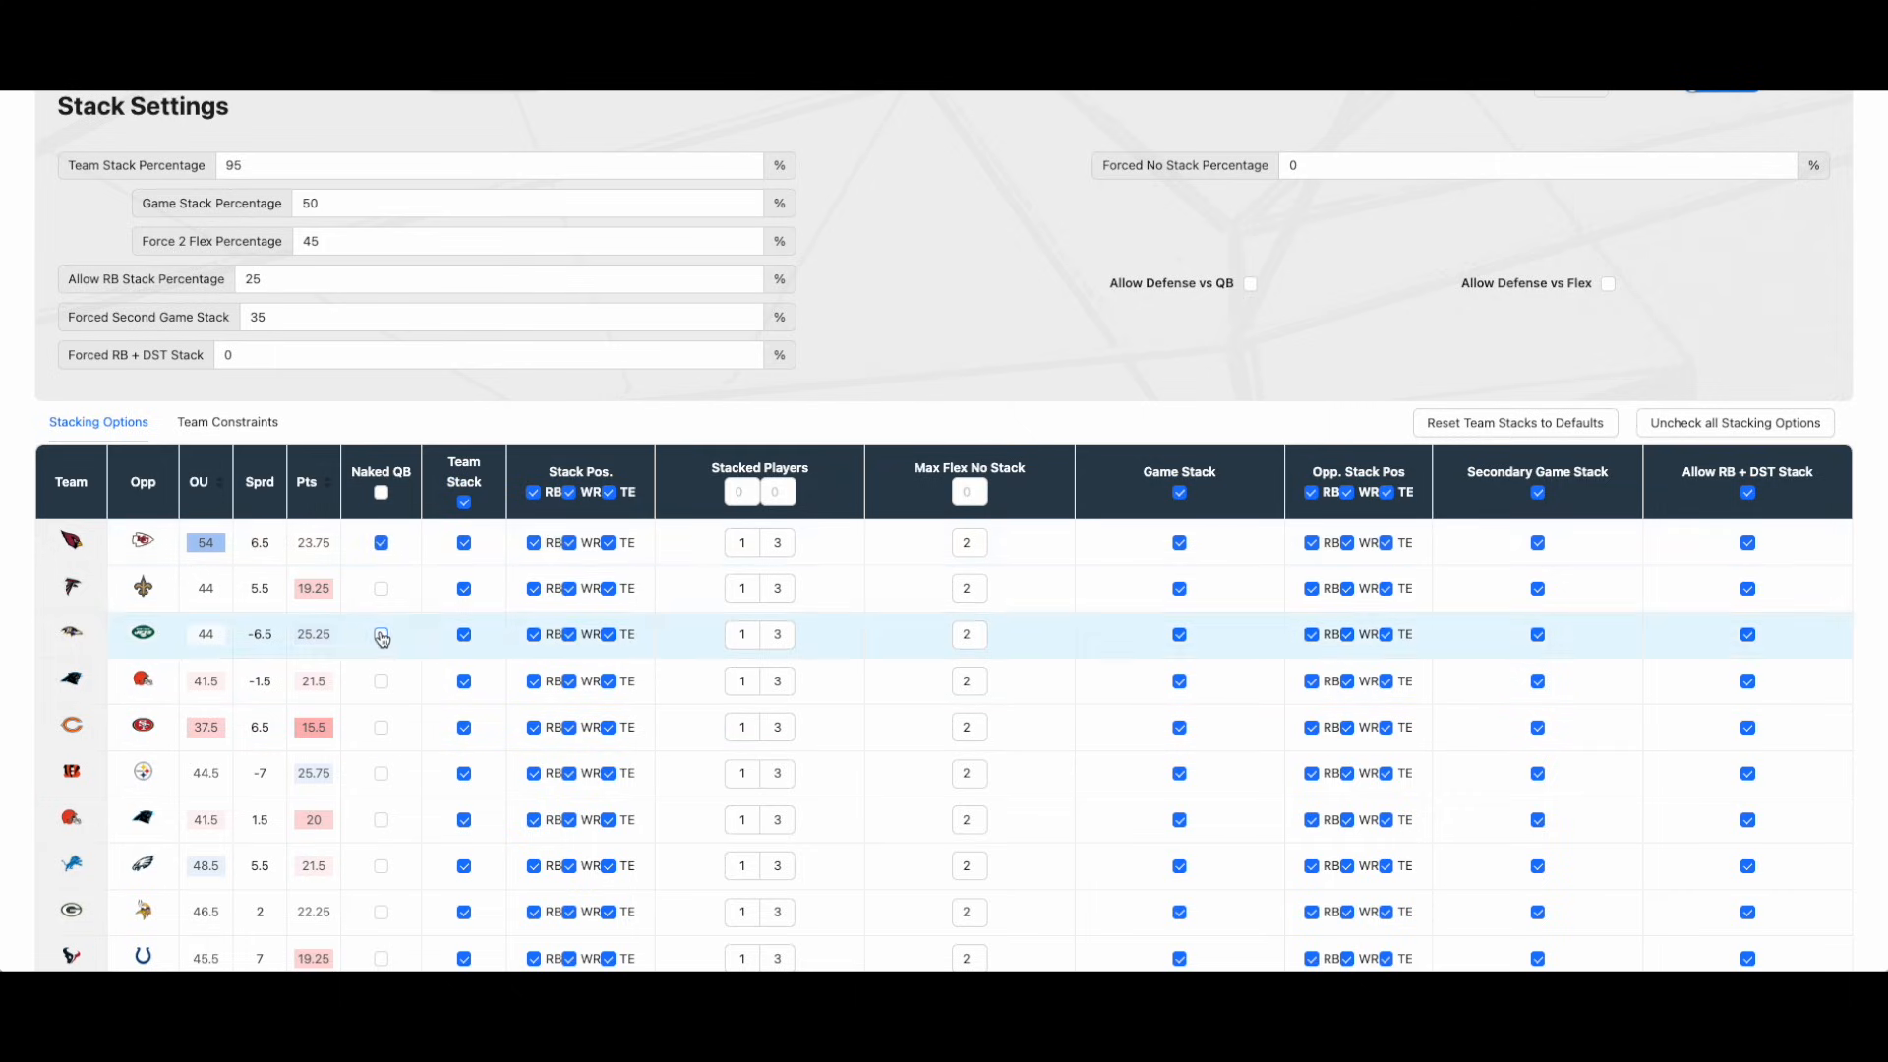
click(380, 727)
scroll(381, 734, down, 2)
scroll(381, 738, down, 7)
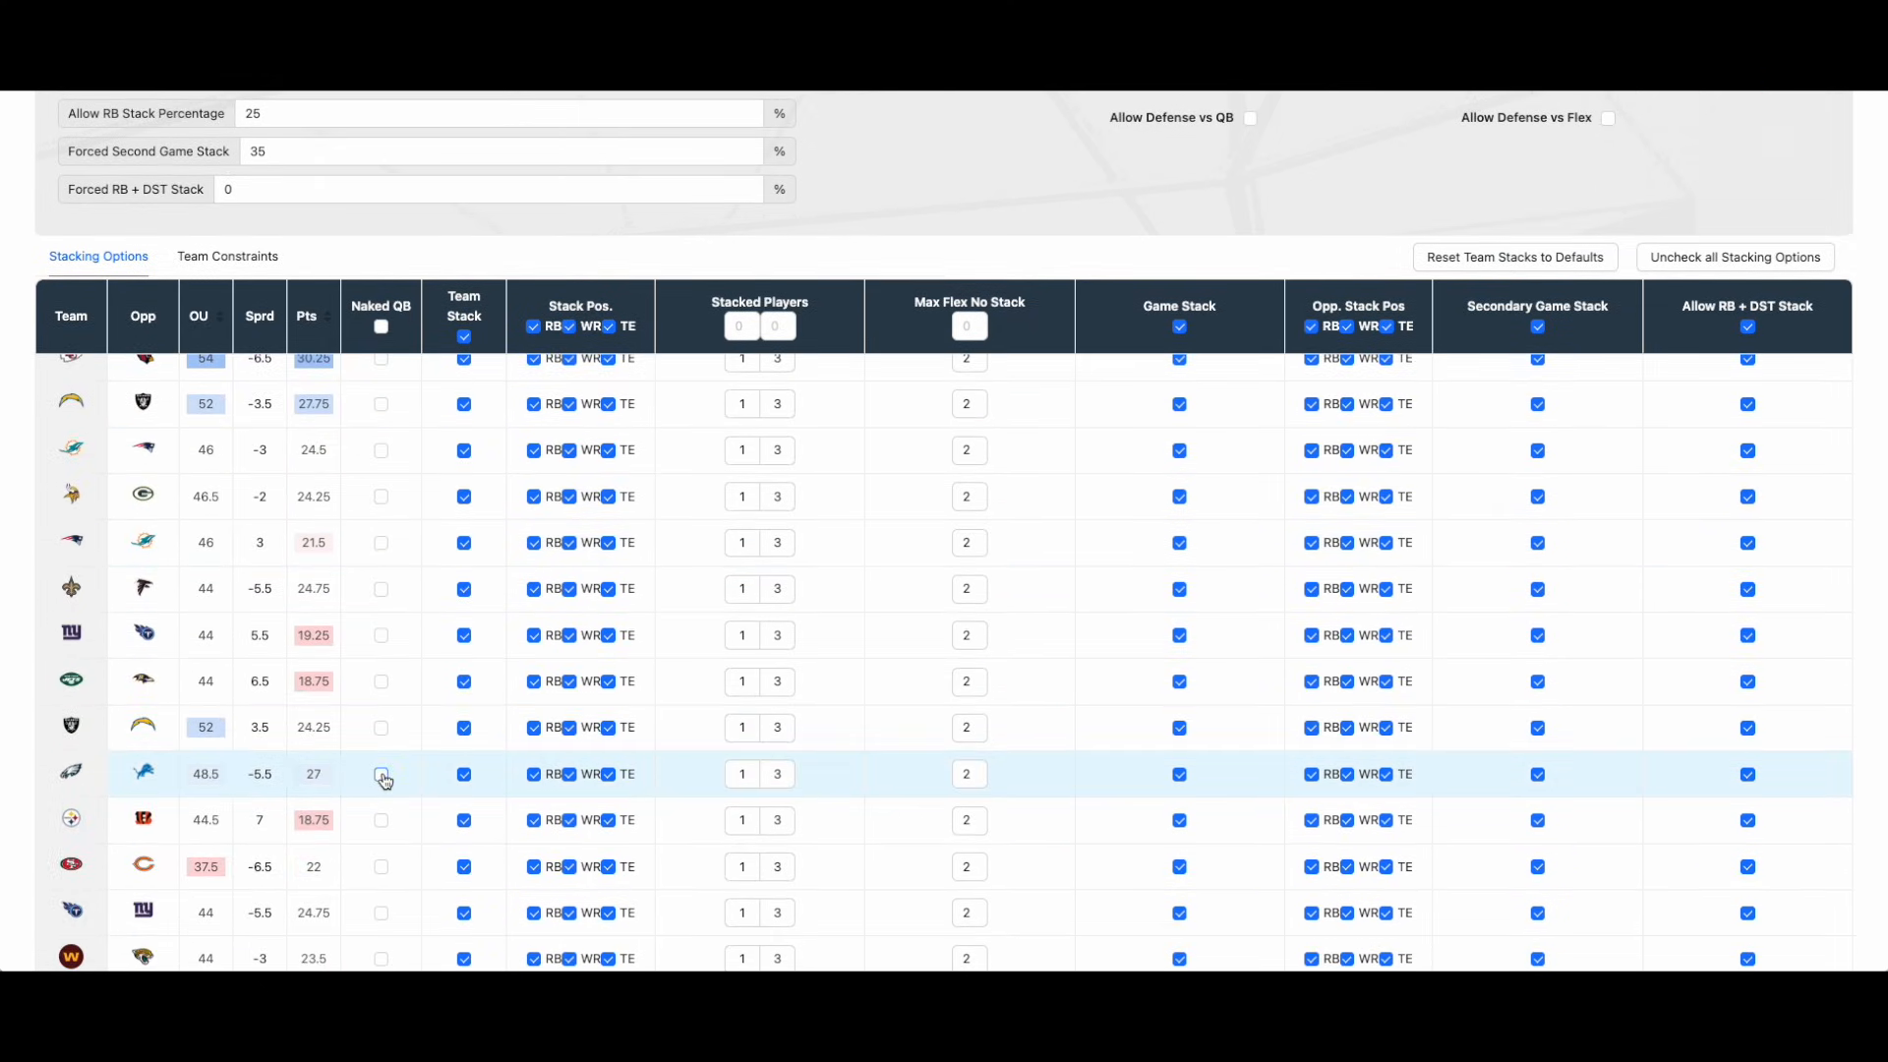
scroll(382, 777, up, 10)
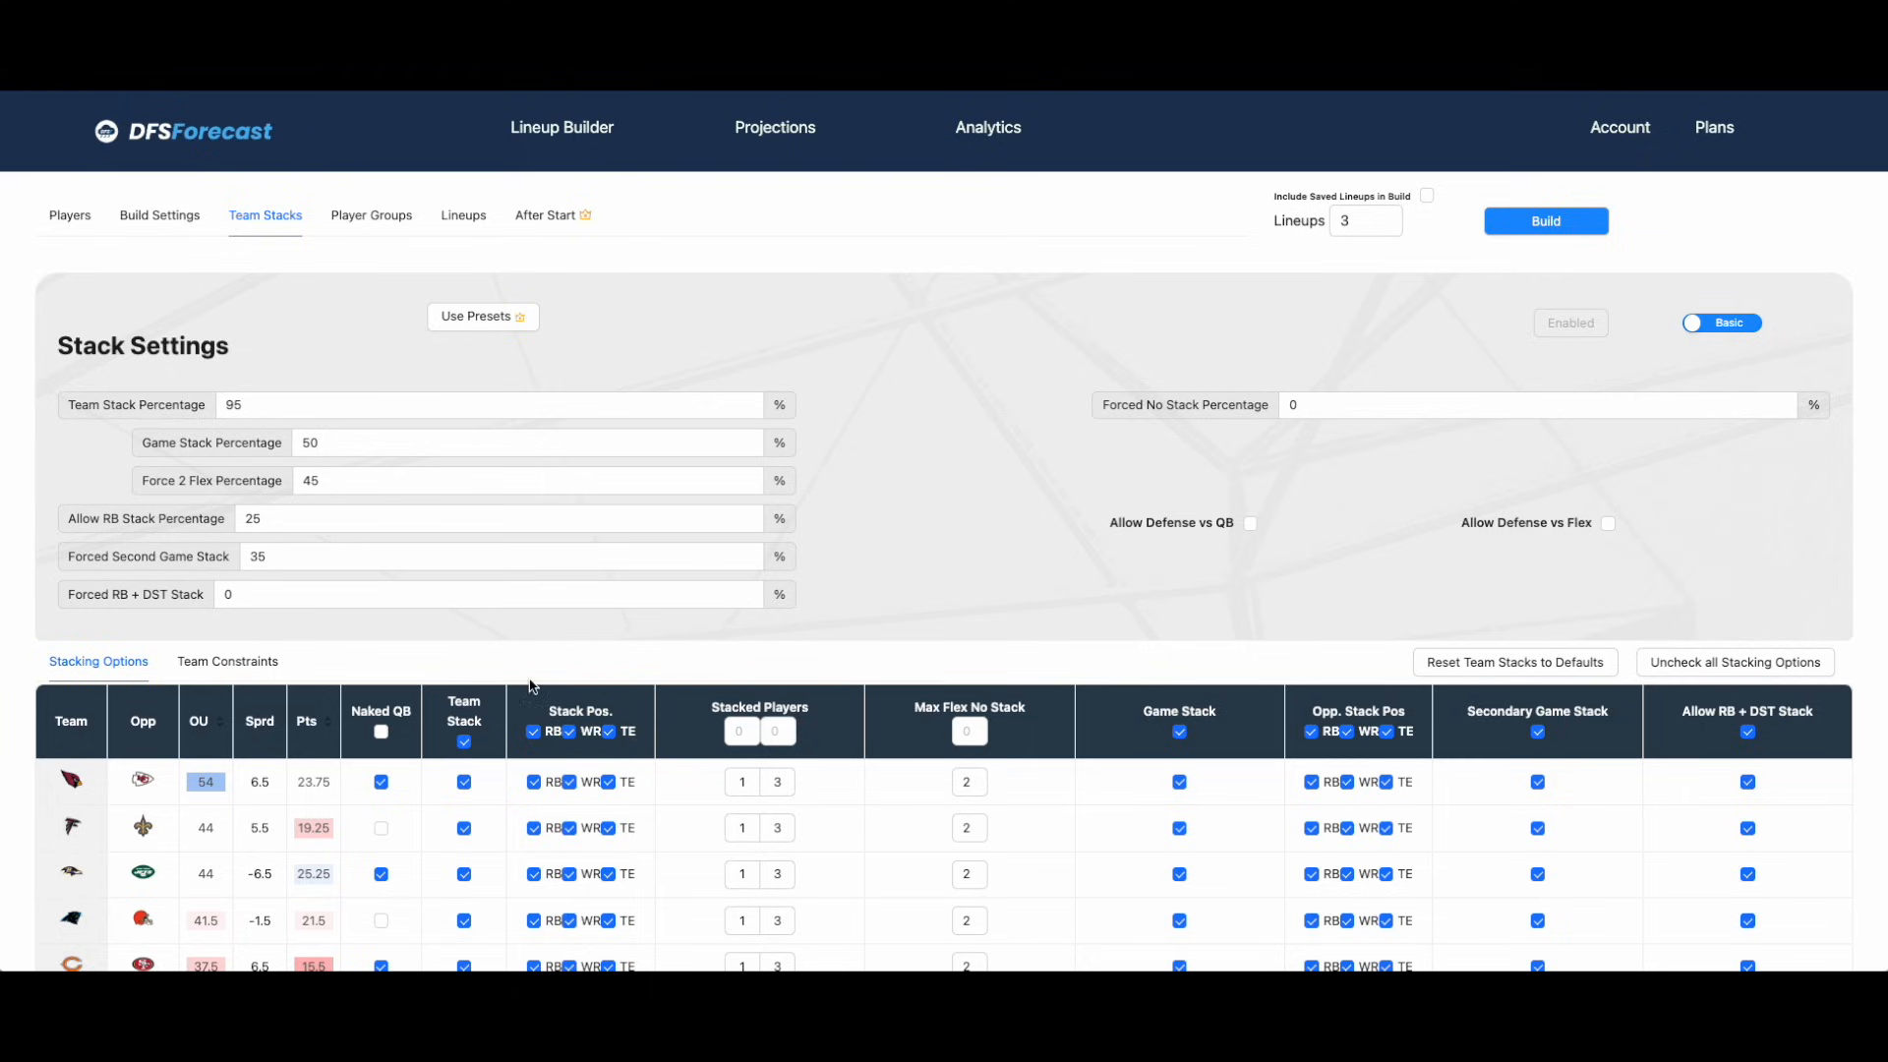
Remove RB from the stack positions of all teams, re-enabling it only for the Panthers, Bengals, Lions, Colts and Chargers.
click(534, 734)
scroll(536, 739, down, 2)
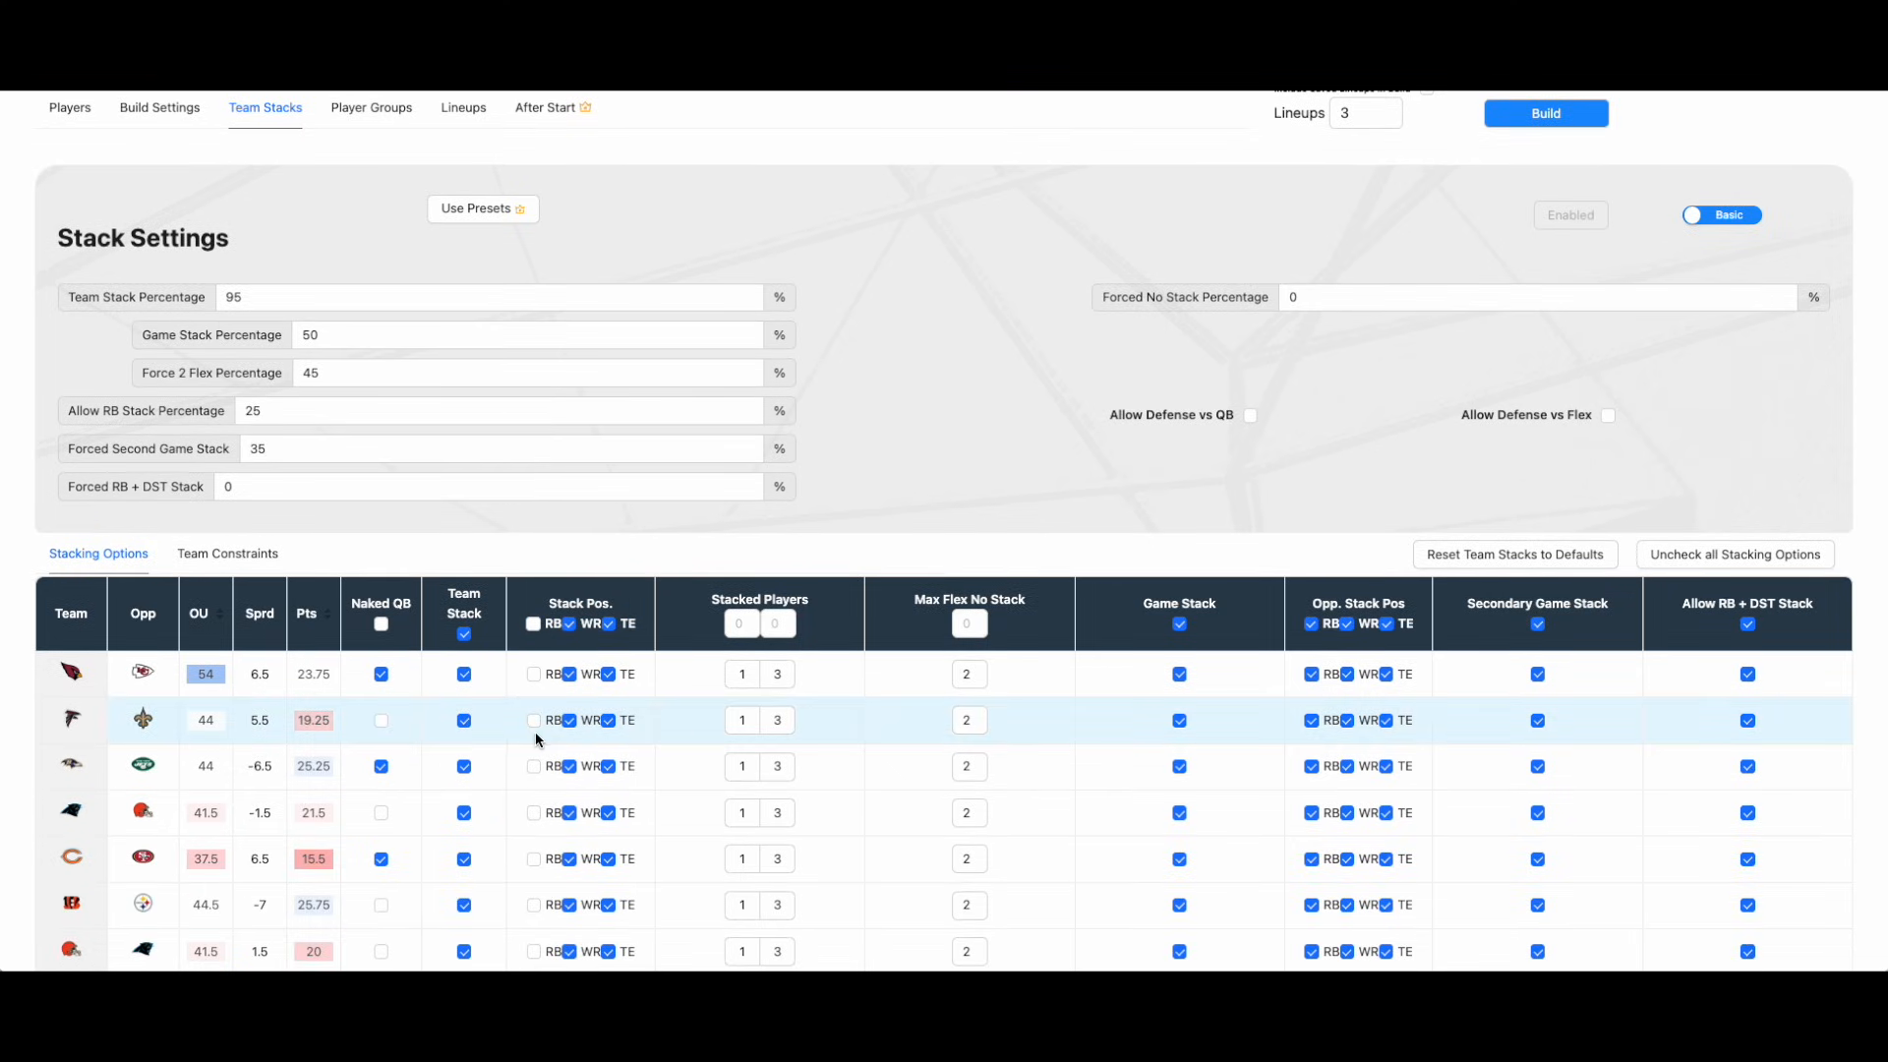
scroll(534, 732, down, 1)
click(534, 728)
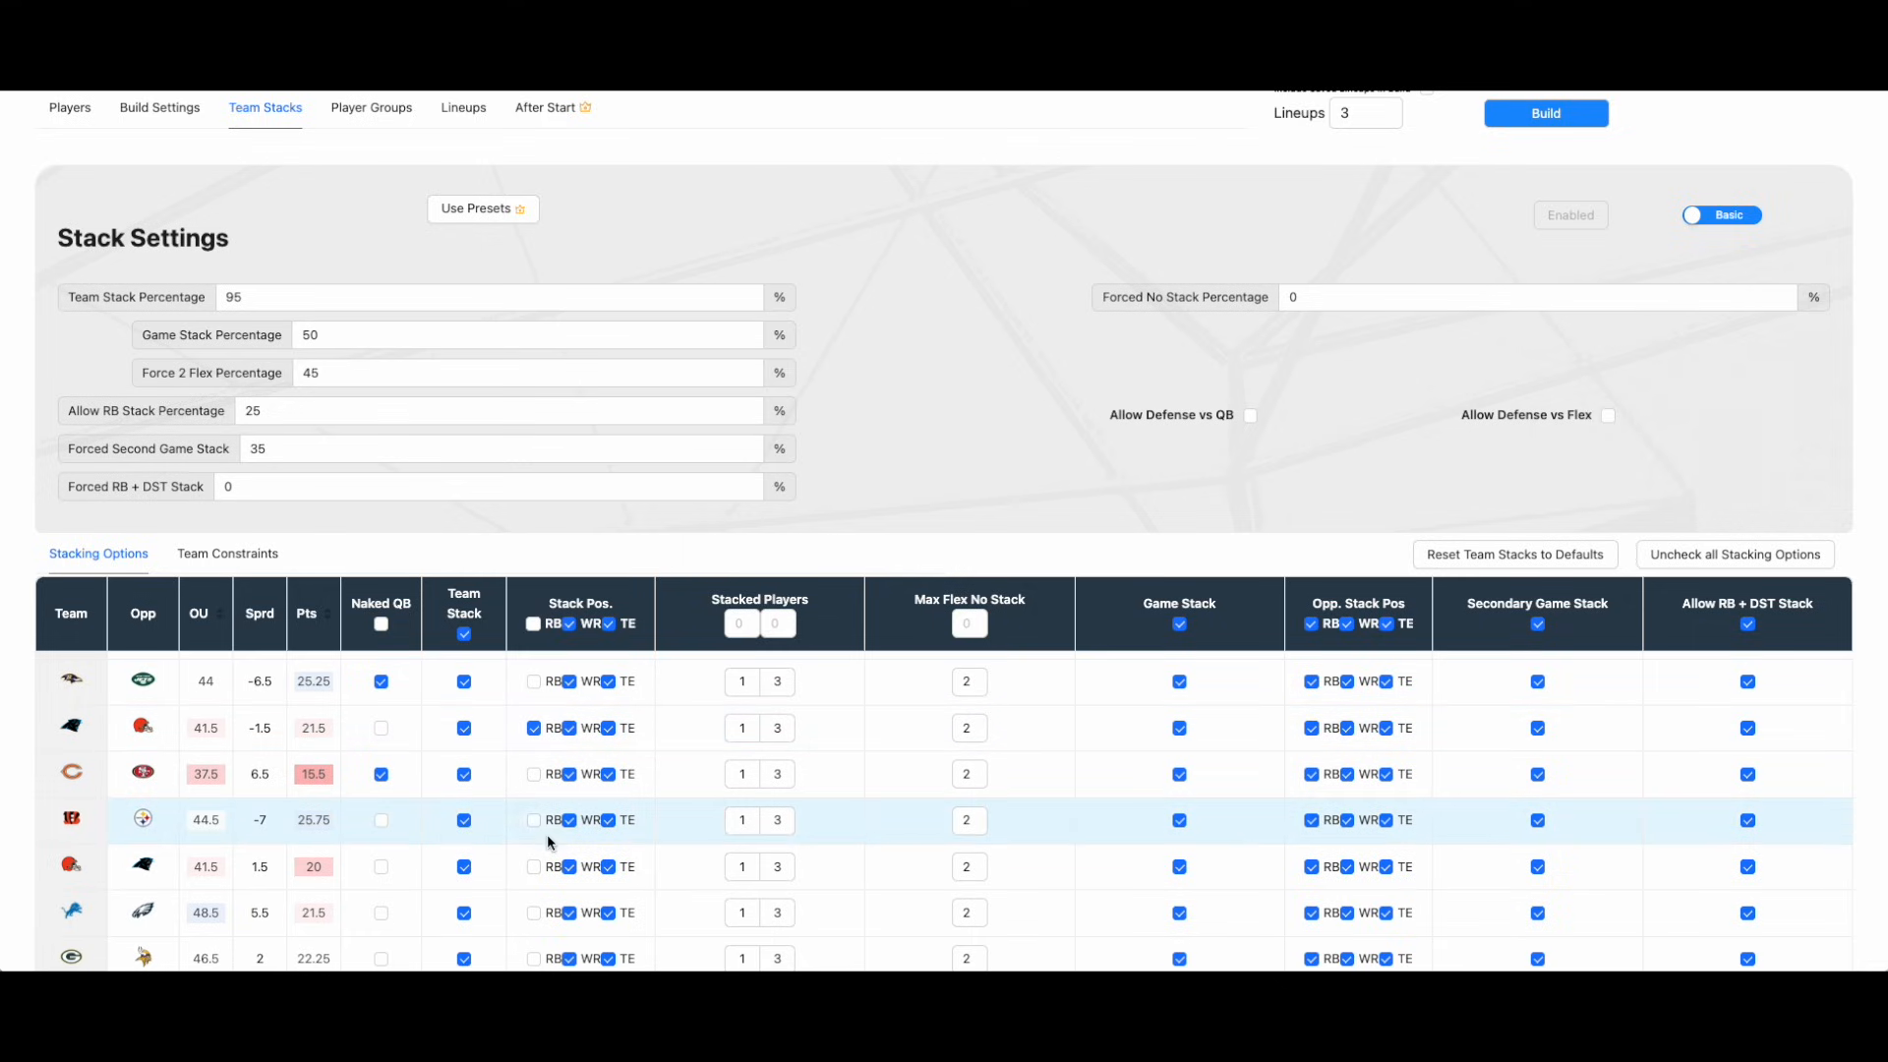
click(534, 822)
scroll(544, 834, down, 1)
click(534, 806)
scroll(558, 787, down, 2)
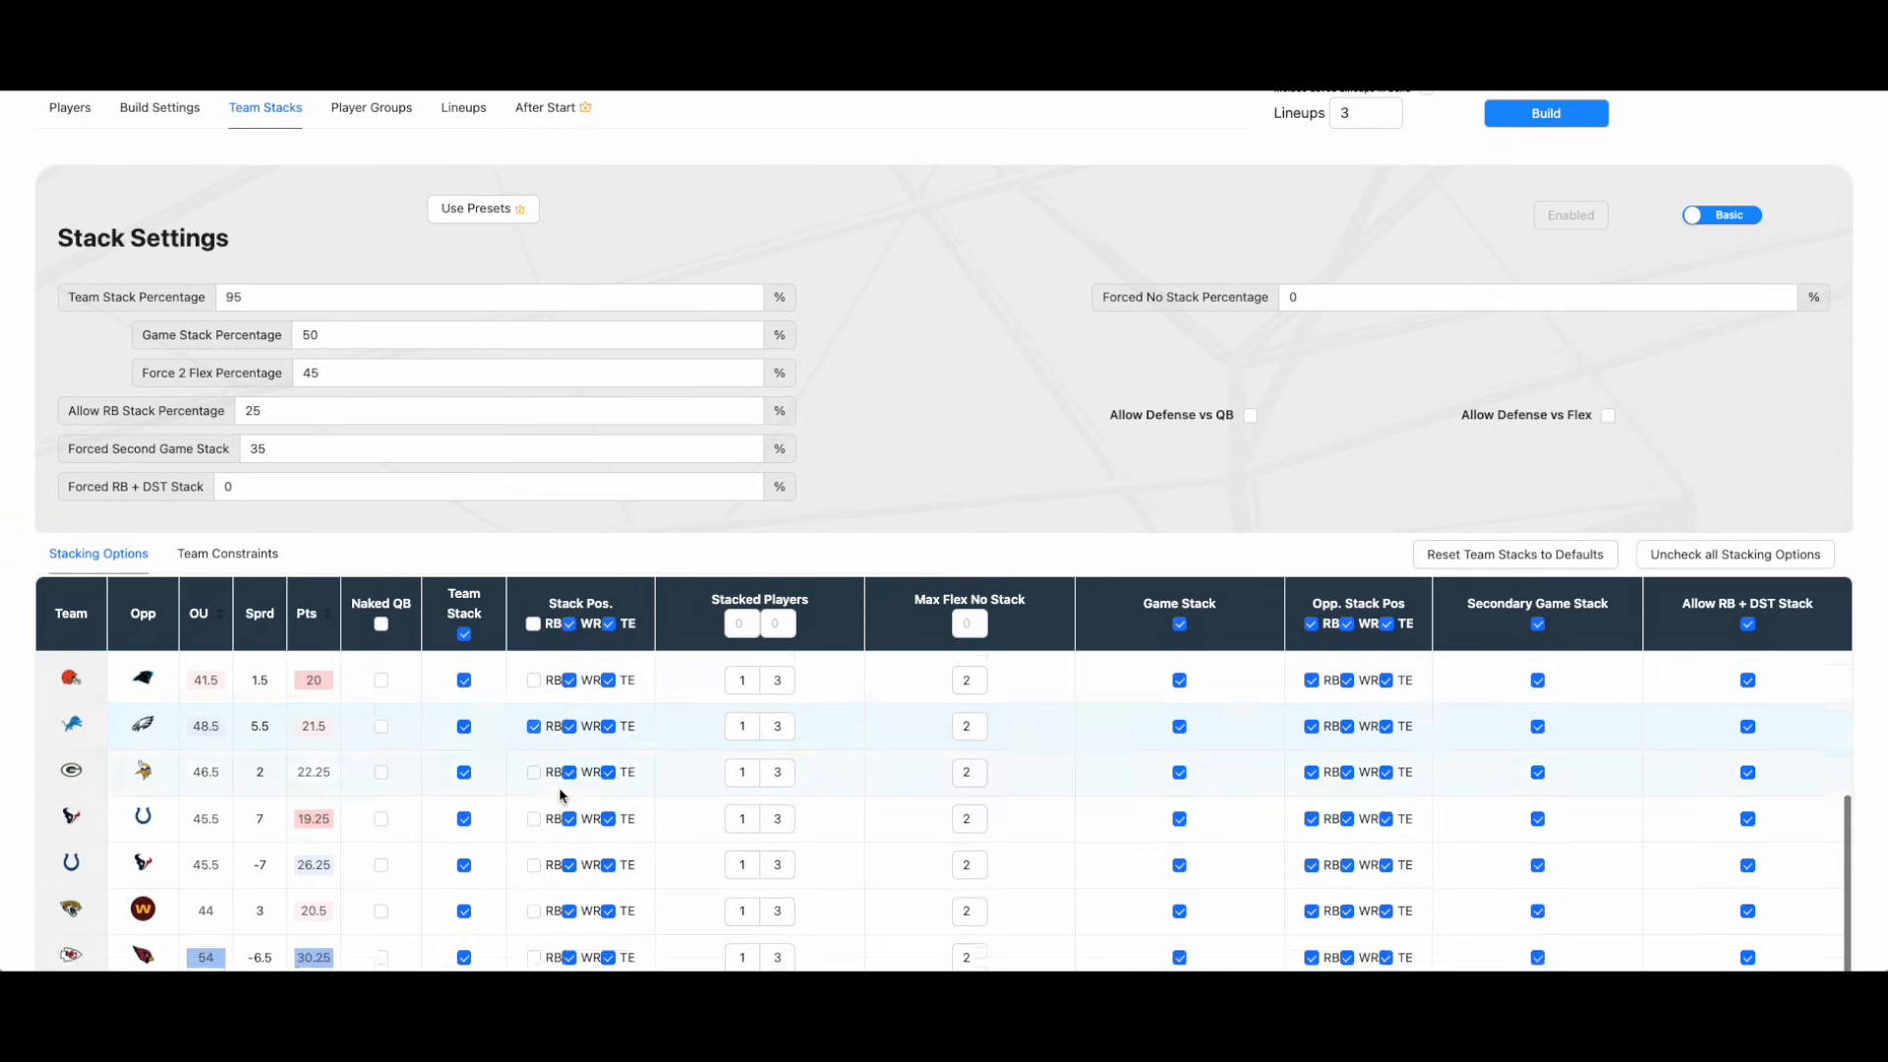
scroll(539, 792, down, 2)
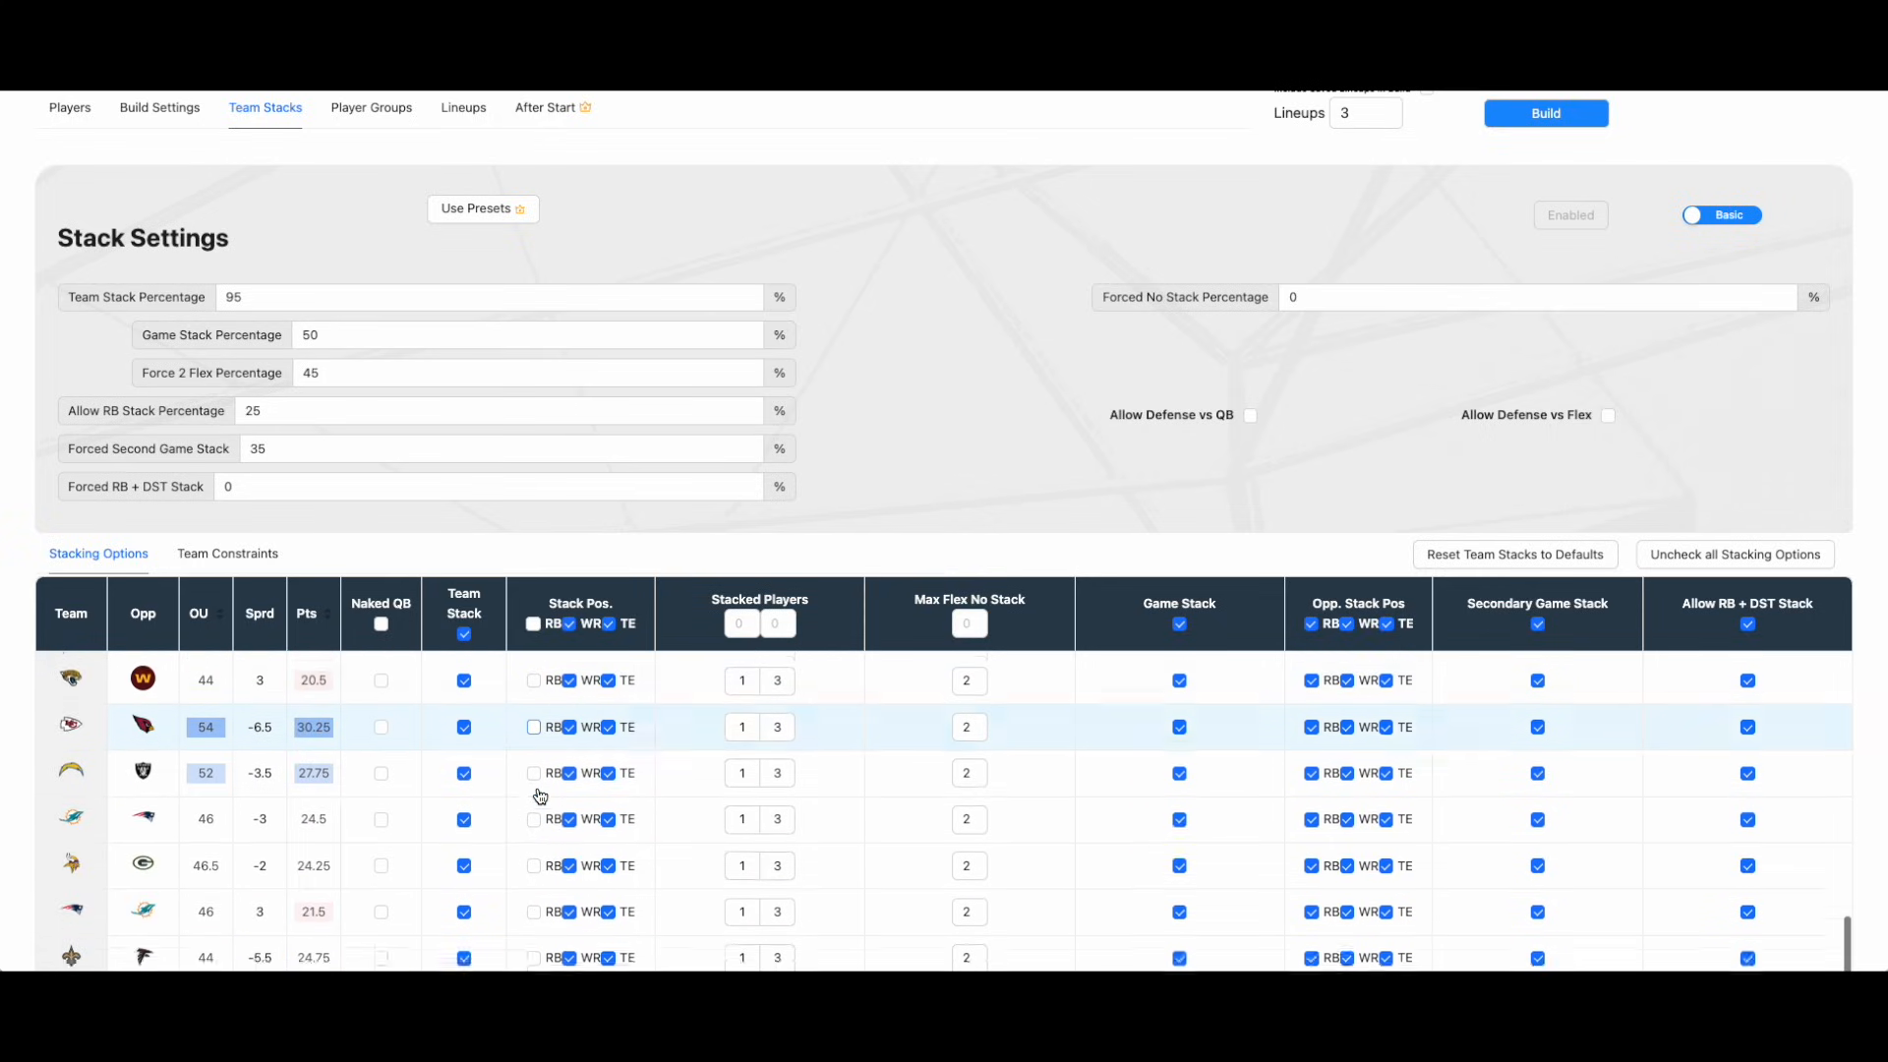
click(534, 763)
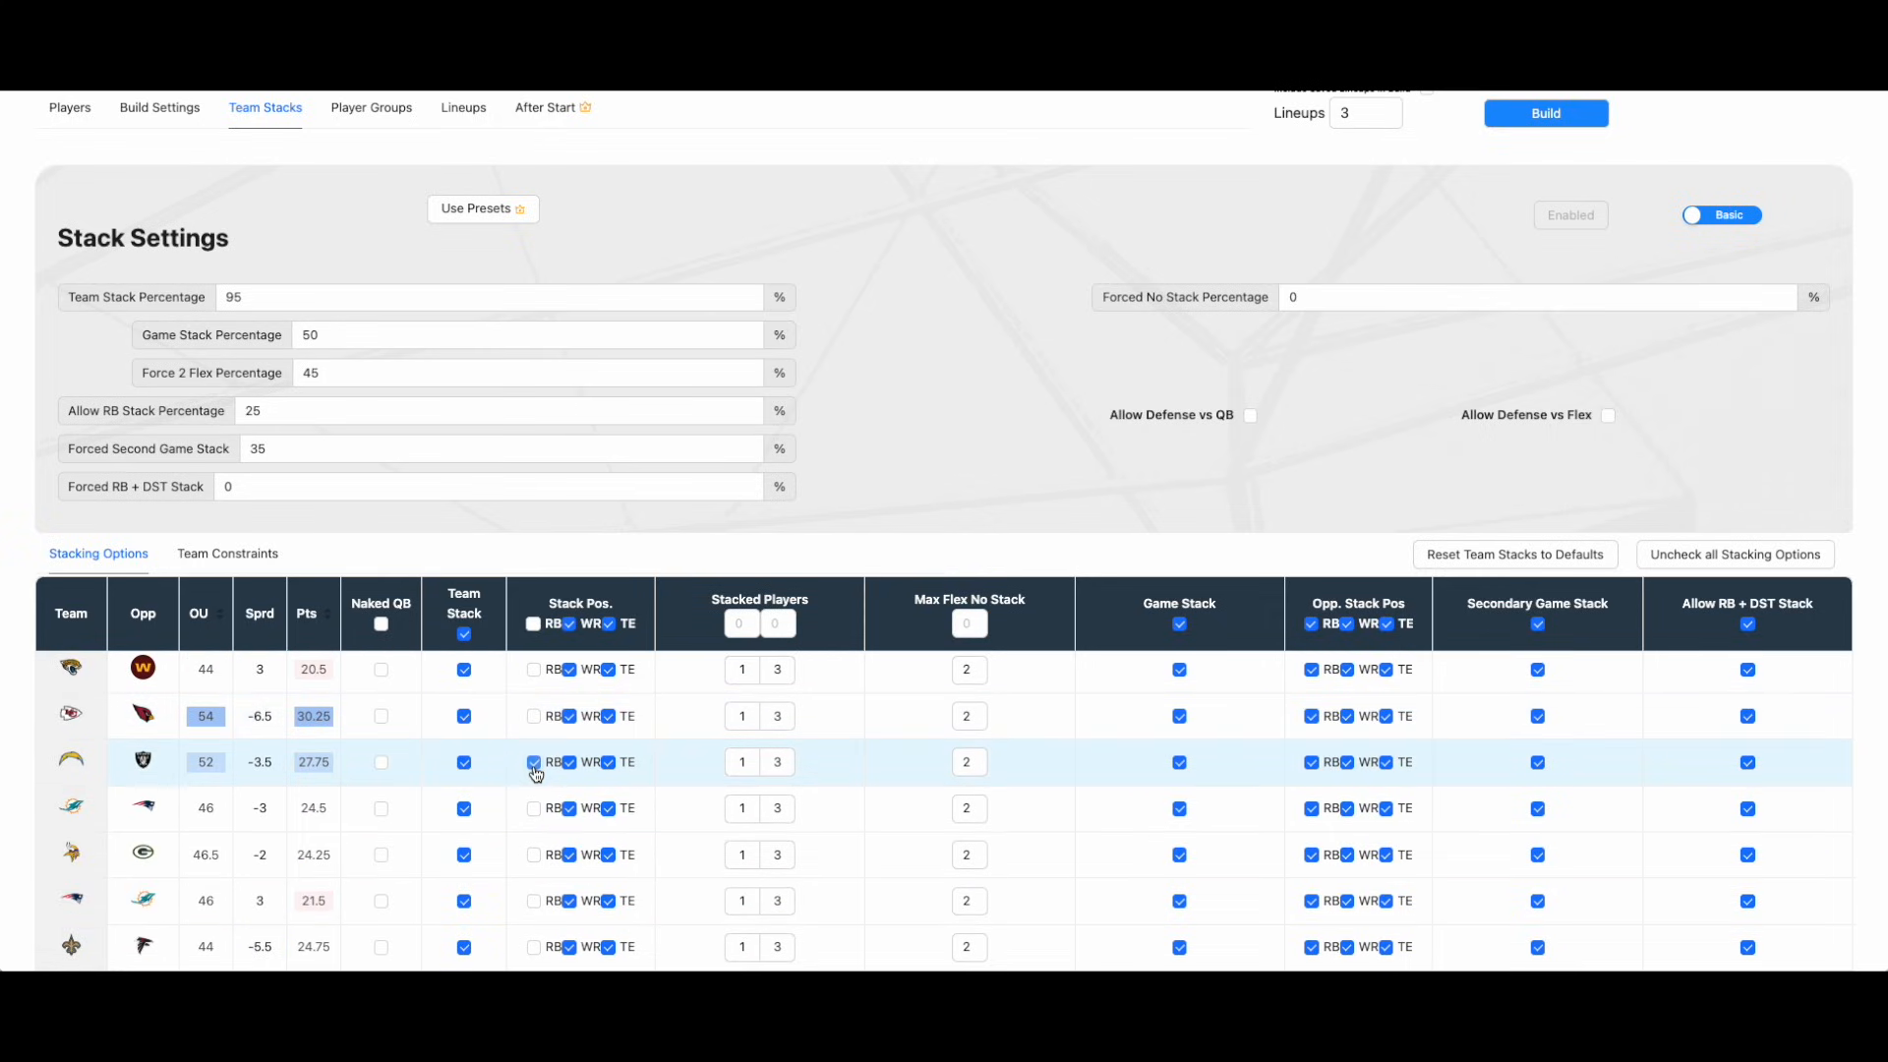
scroll(540, 772, up, 5)
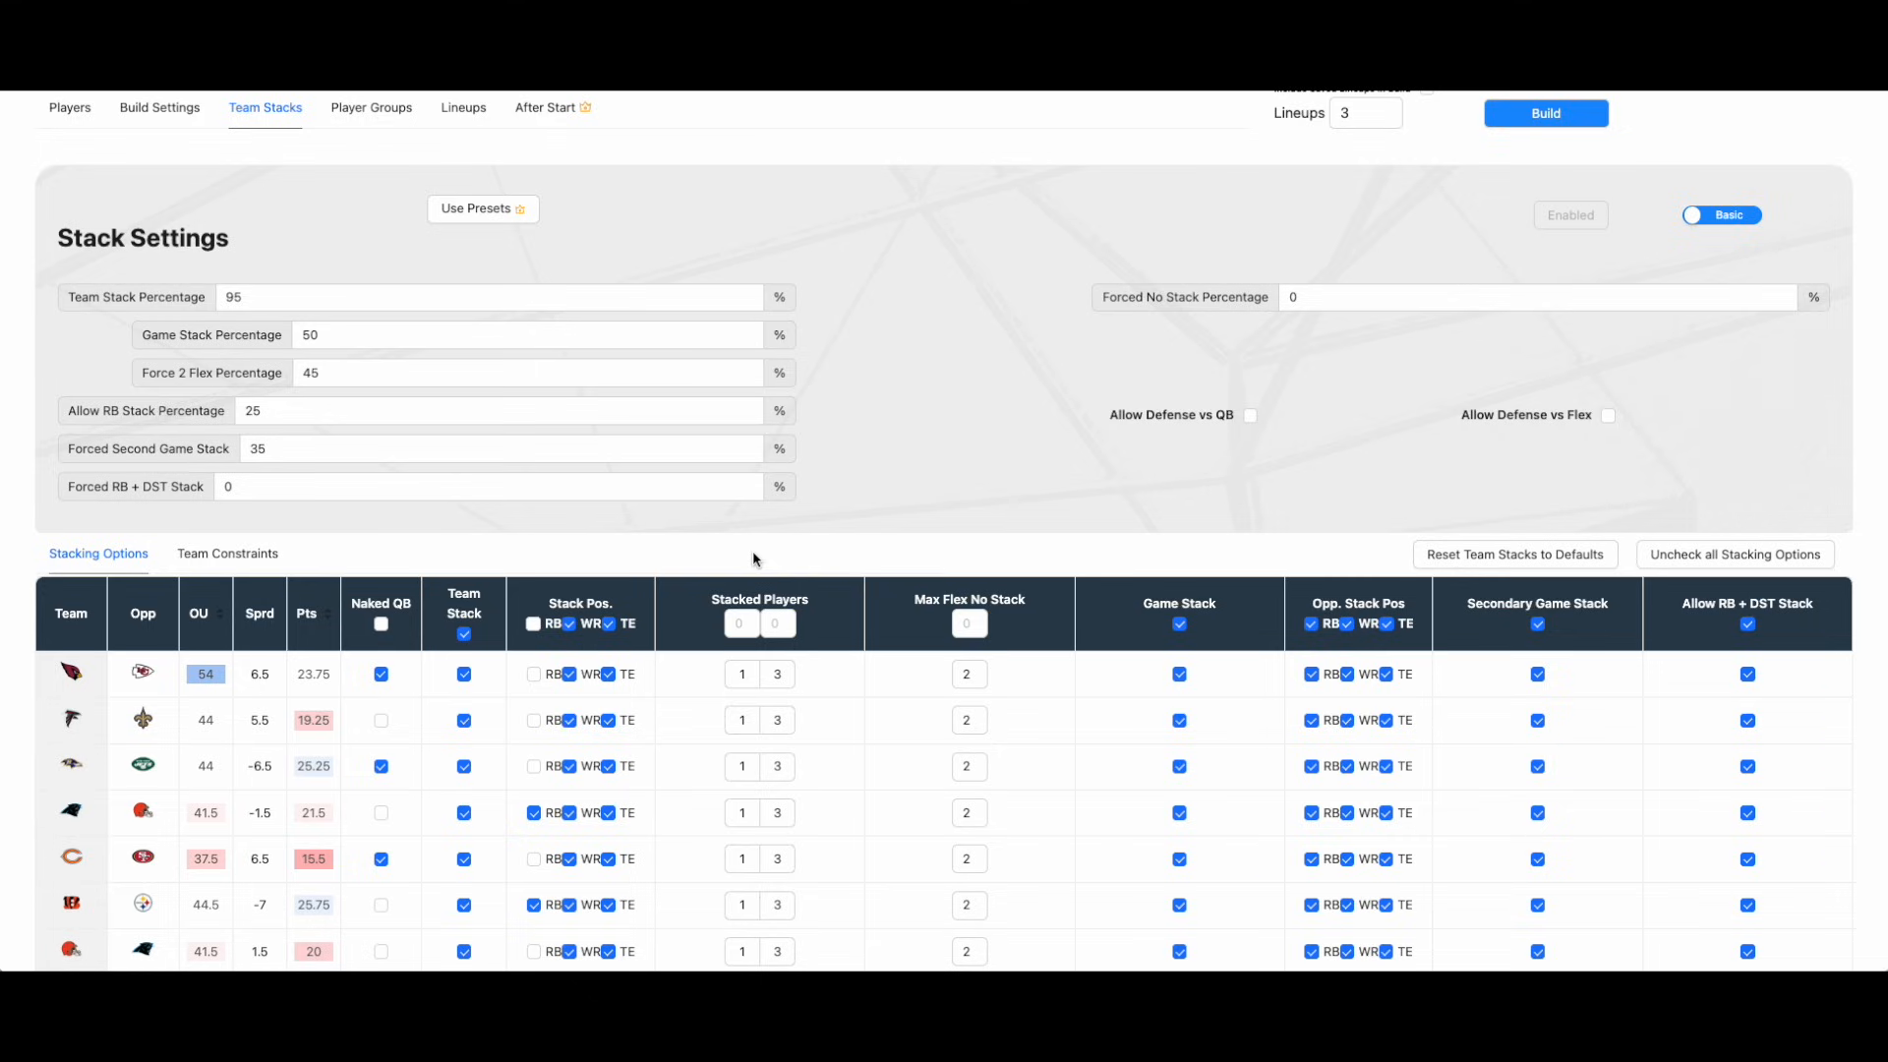
Set the maximum stacked players to 1 for all teams and sort the teams by projected points, highest first.
scroll(752, 551, up, 2)
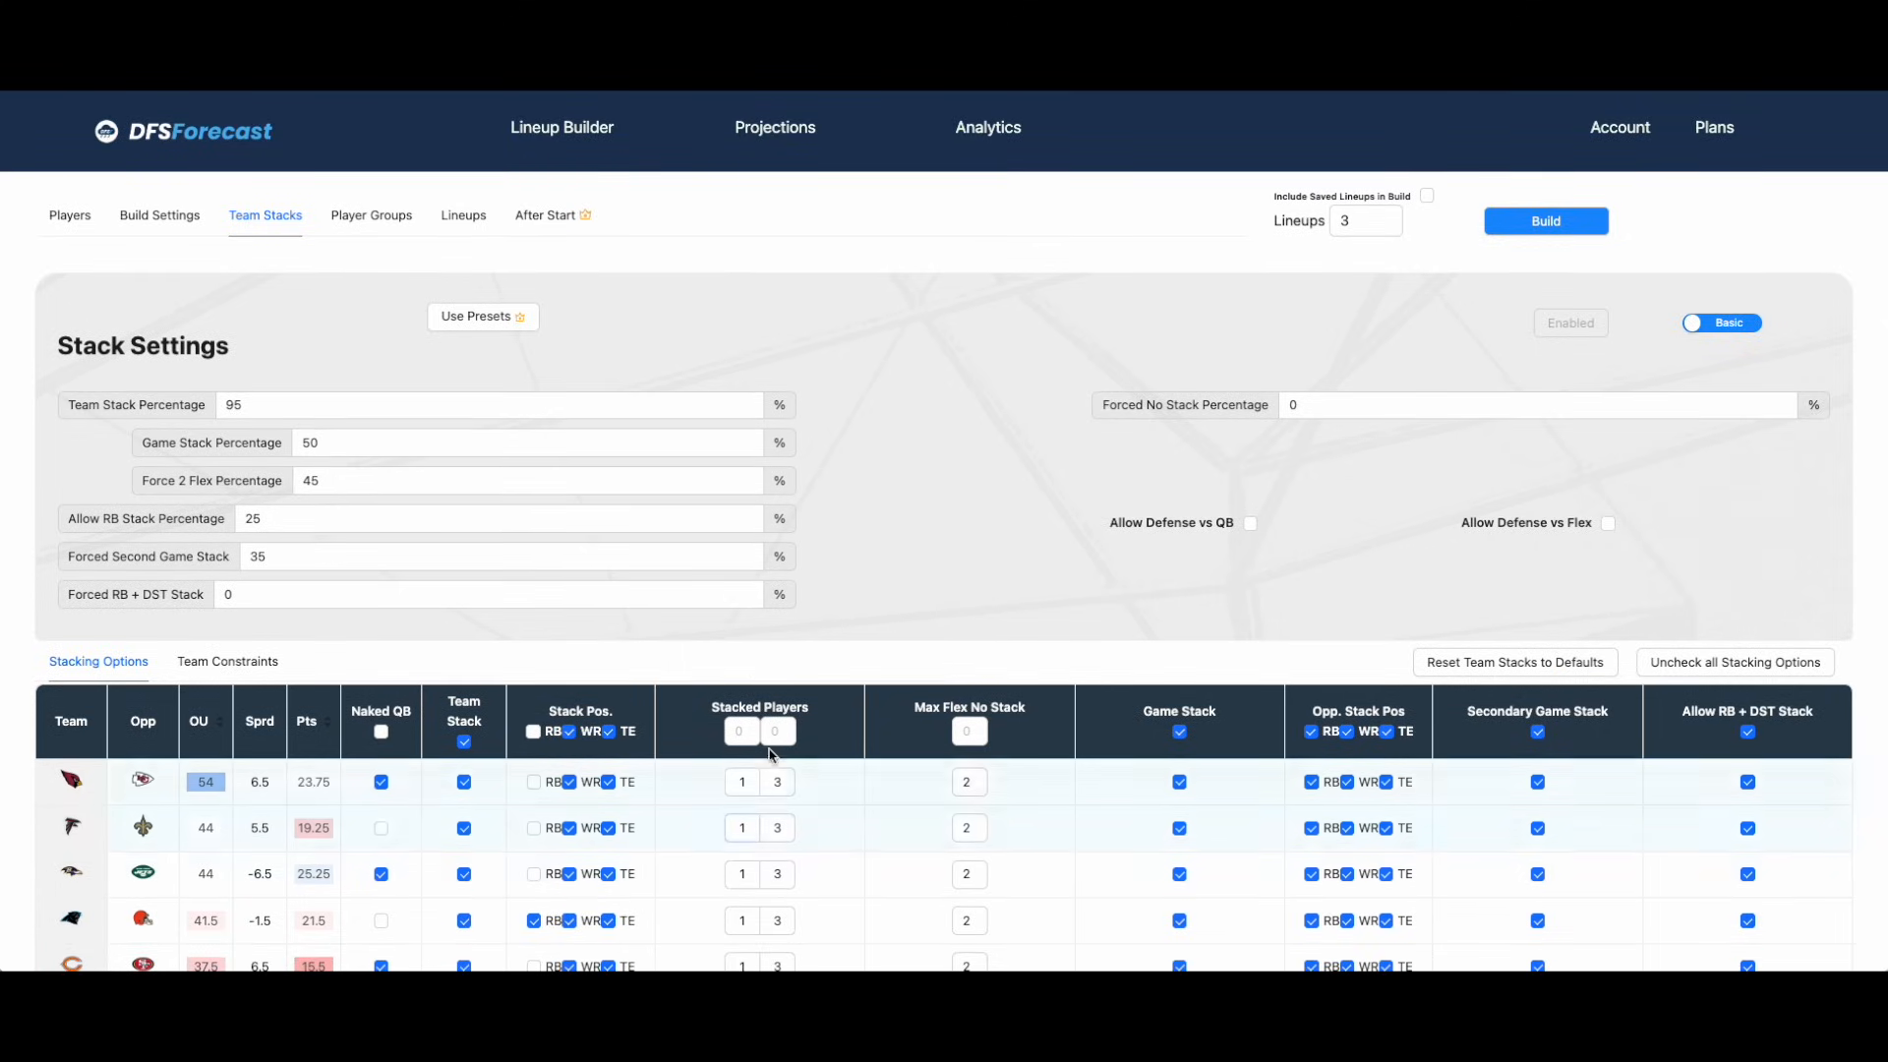
text(1)
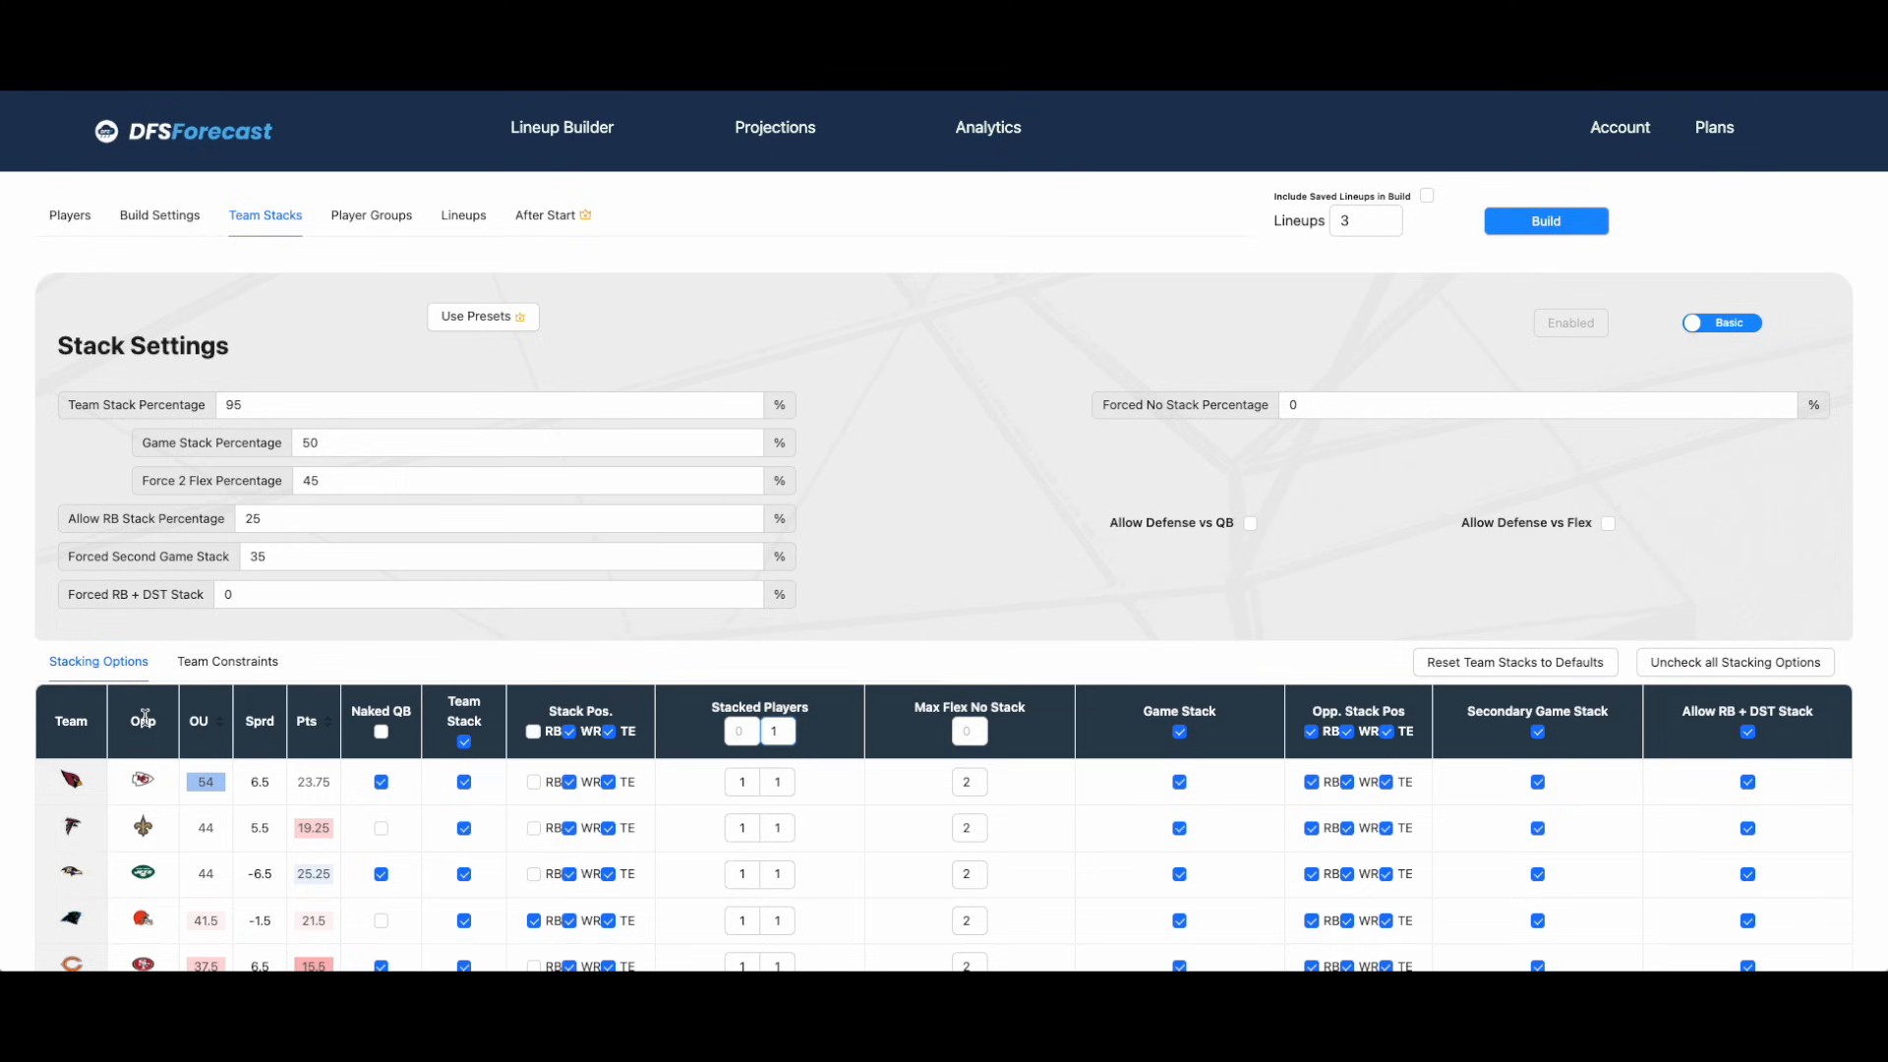
click(320, 730)
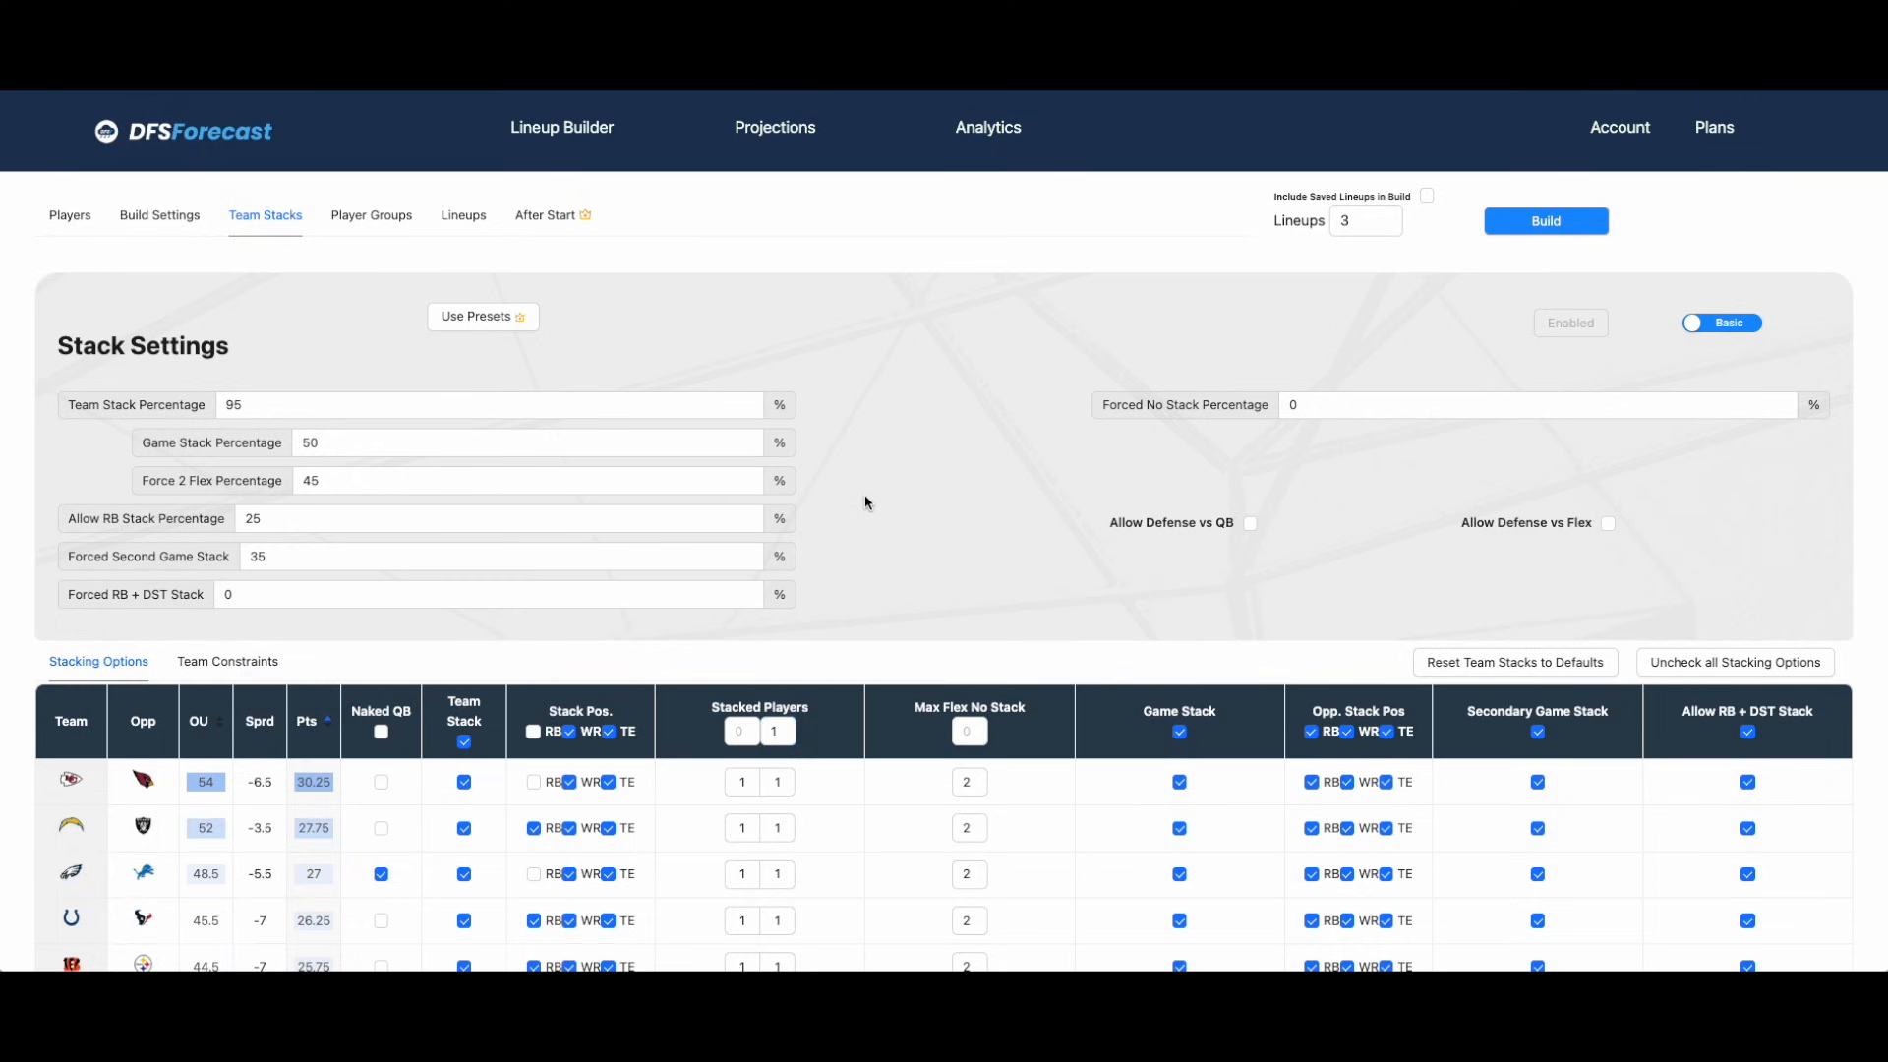
Raise the maximum stacked players to 2 for the Chiefs, Chargers, Eagles and Bengals.
scroll(873, 492, down, 4)
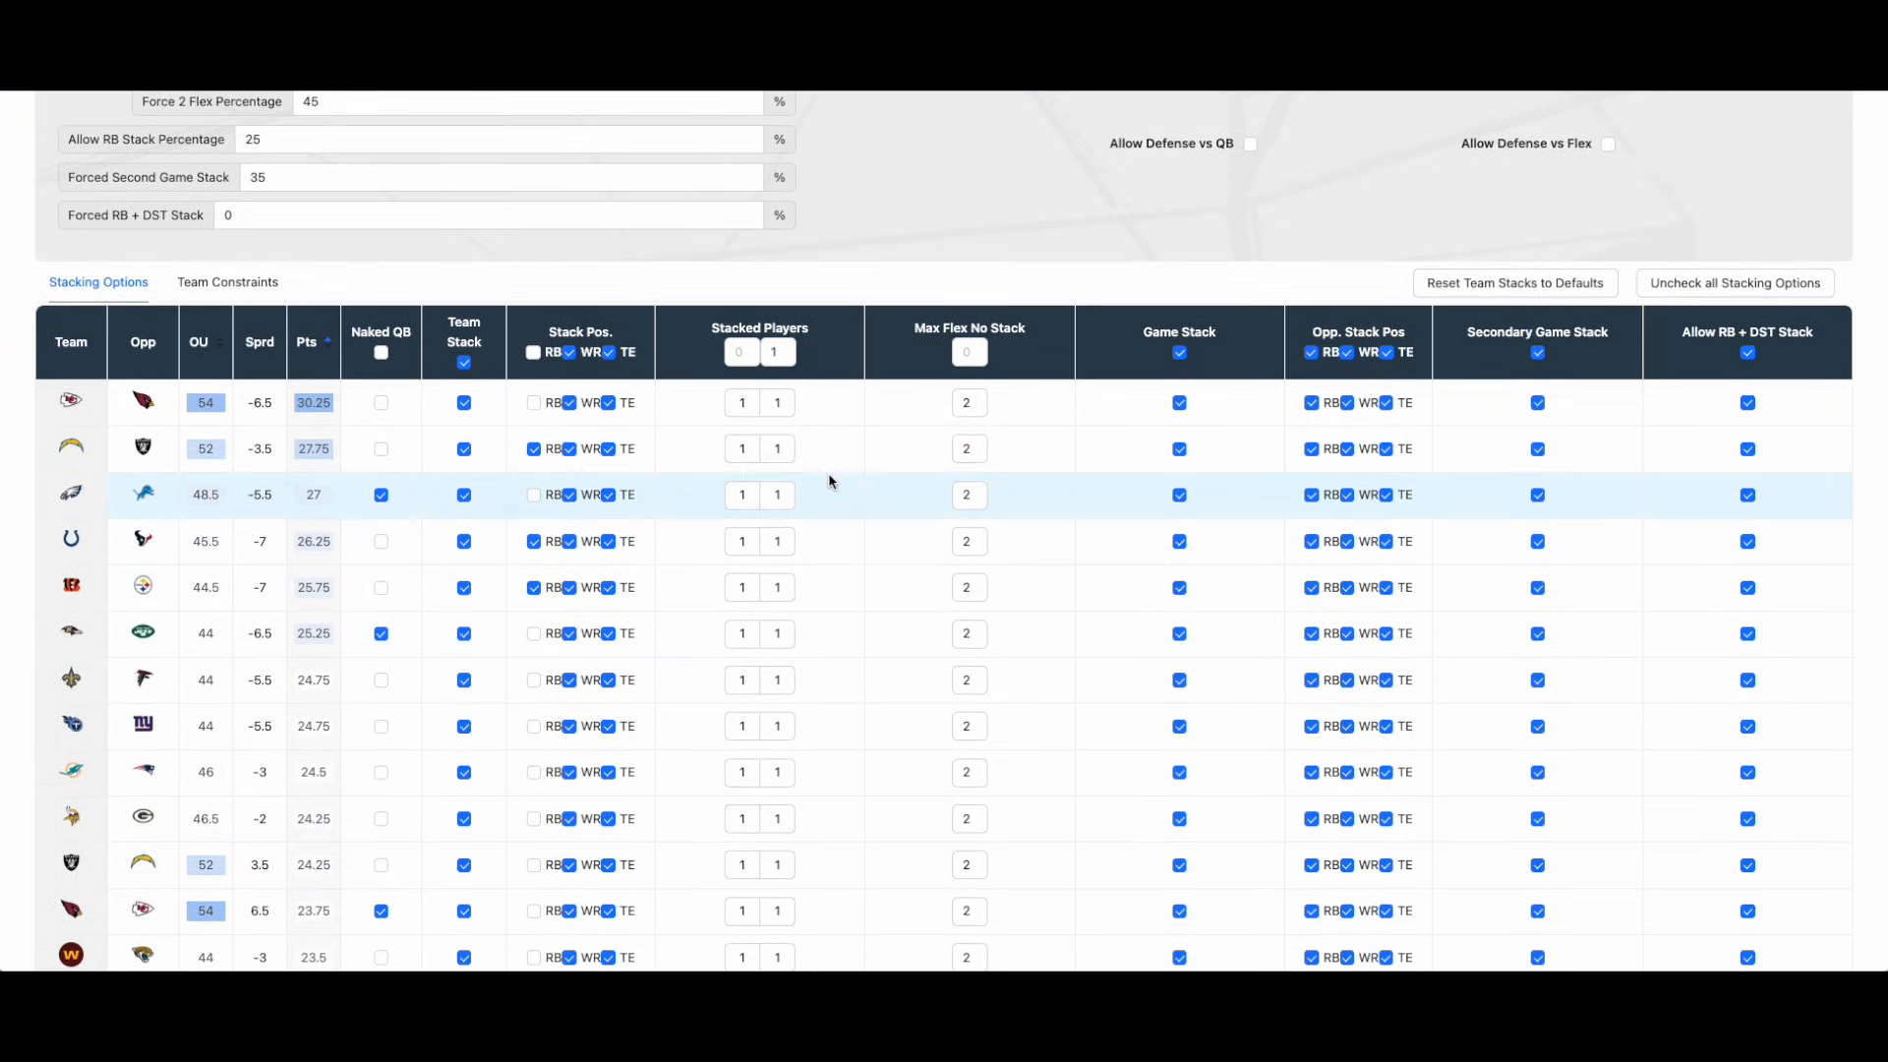
double_click(782, 406)
text(2)
double_click(784, 450)
text(2)
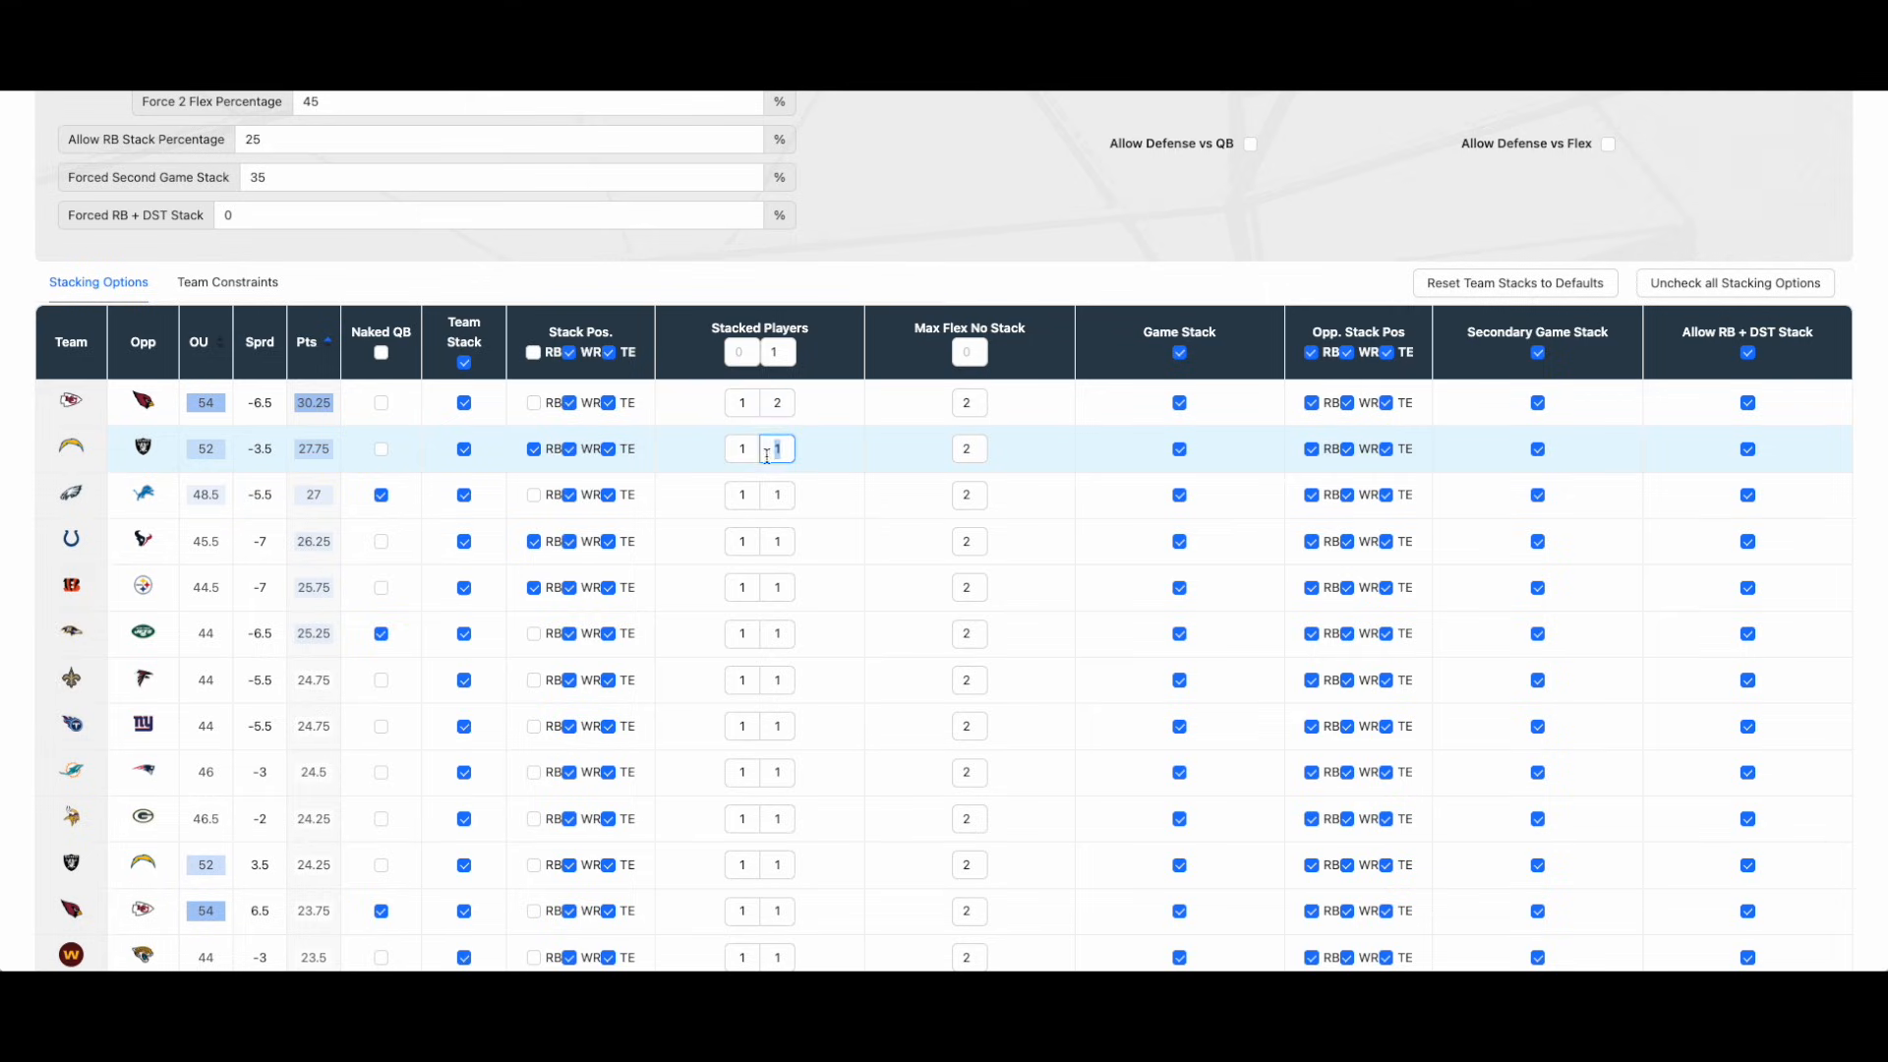
double_click(772, 495)
text(2)
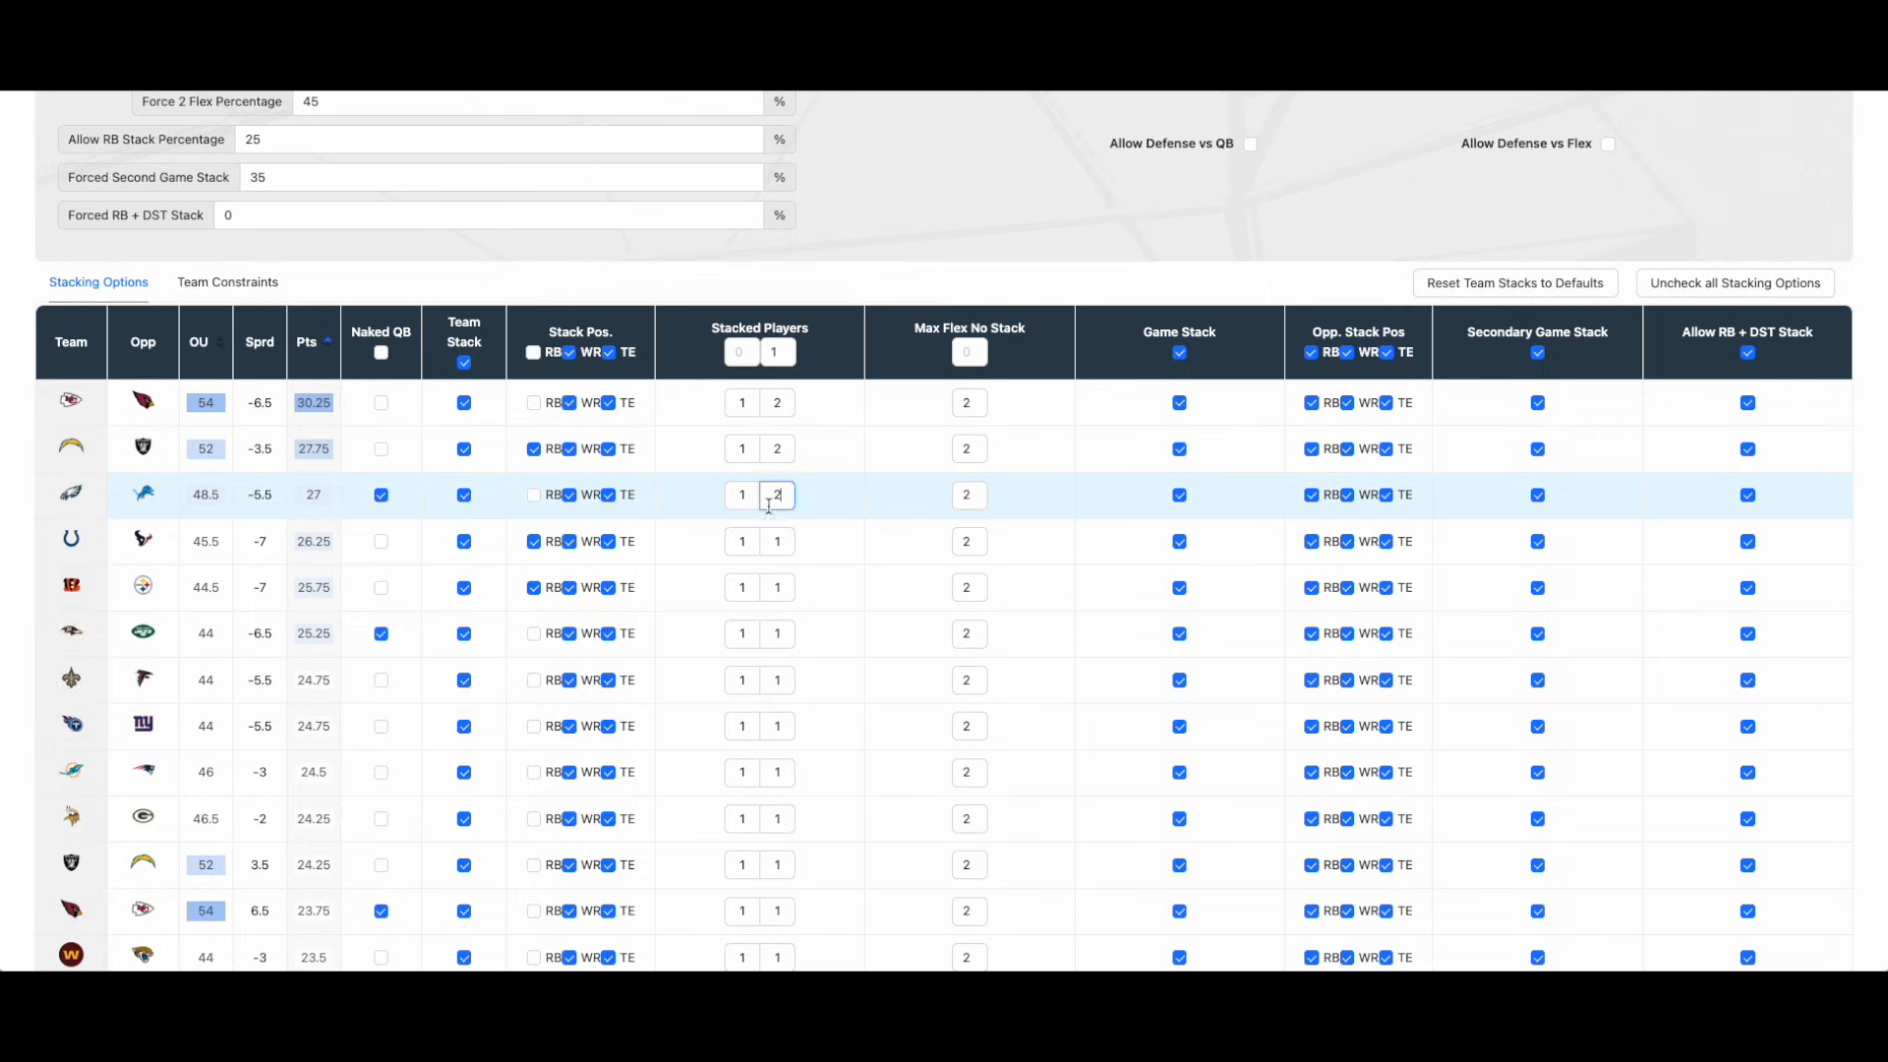
double_click(768, 588)
text(2)
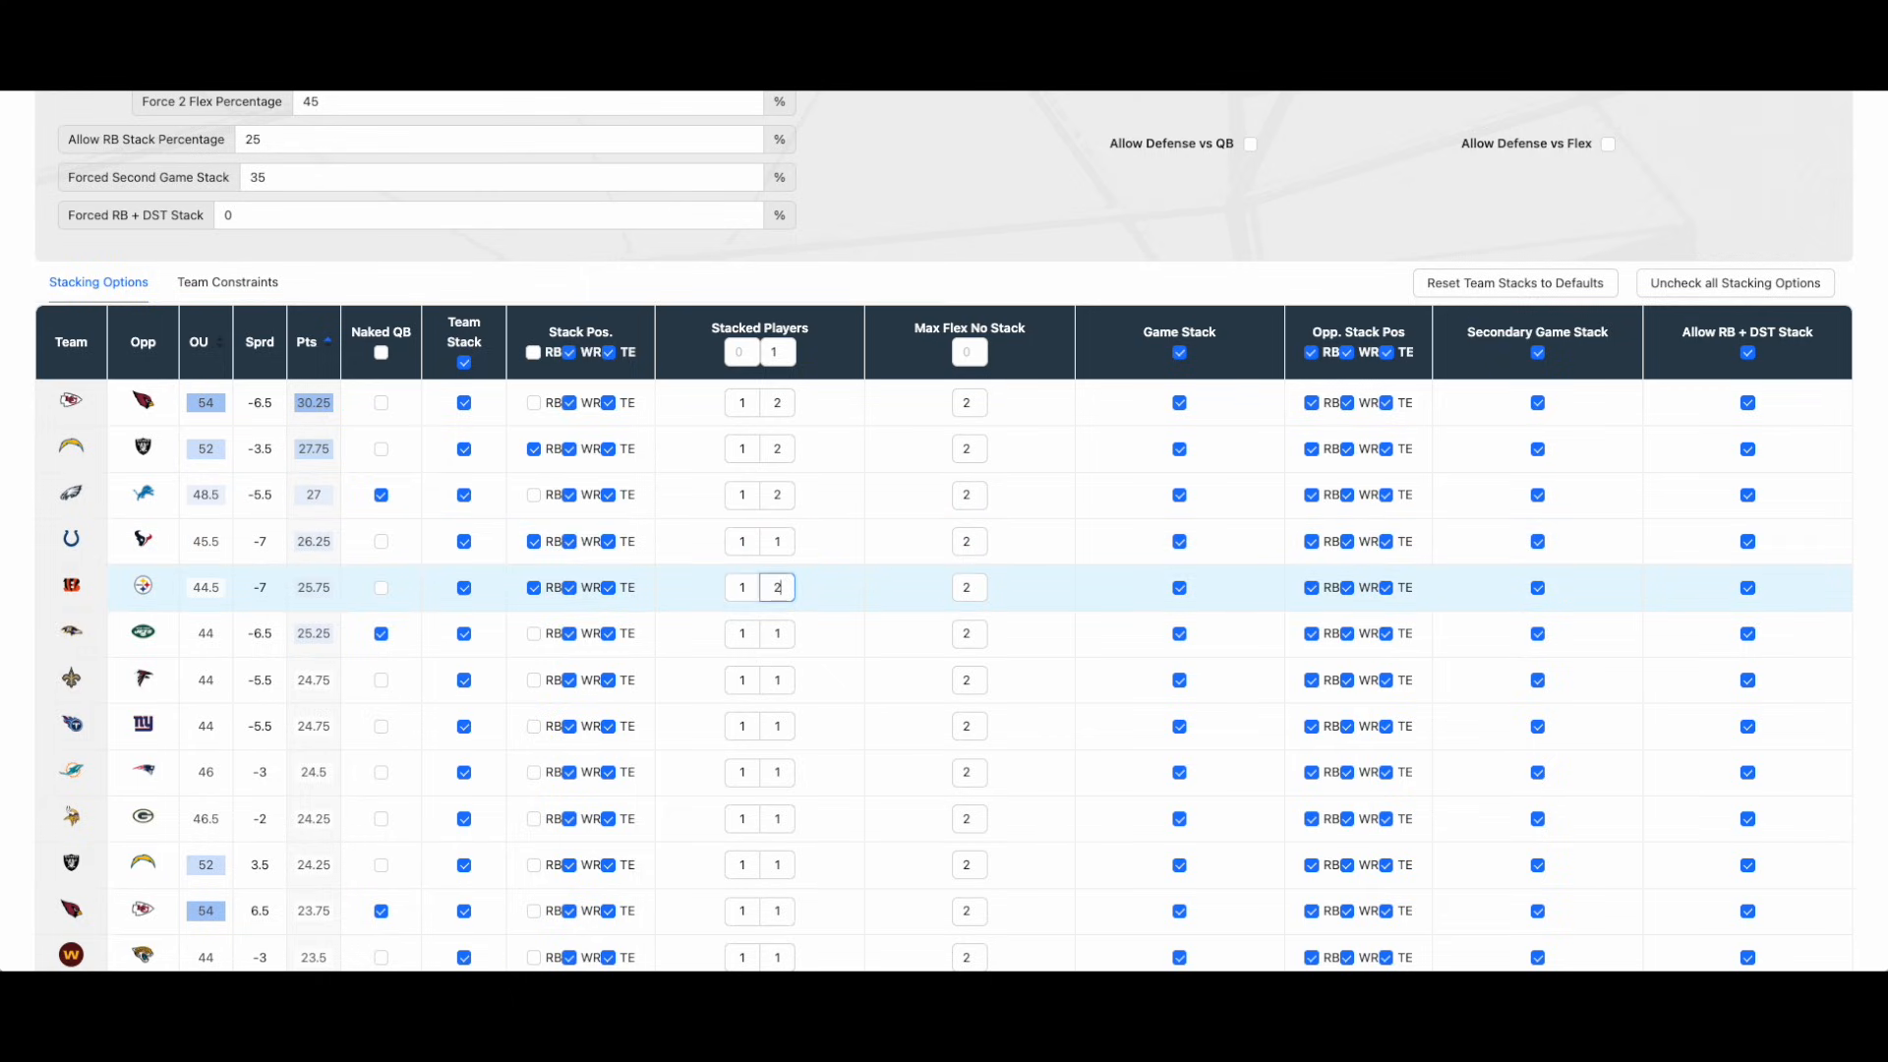
click(776, 635)
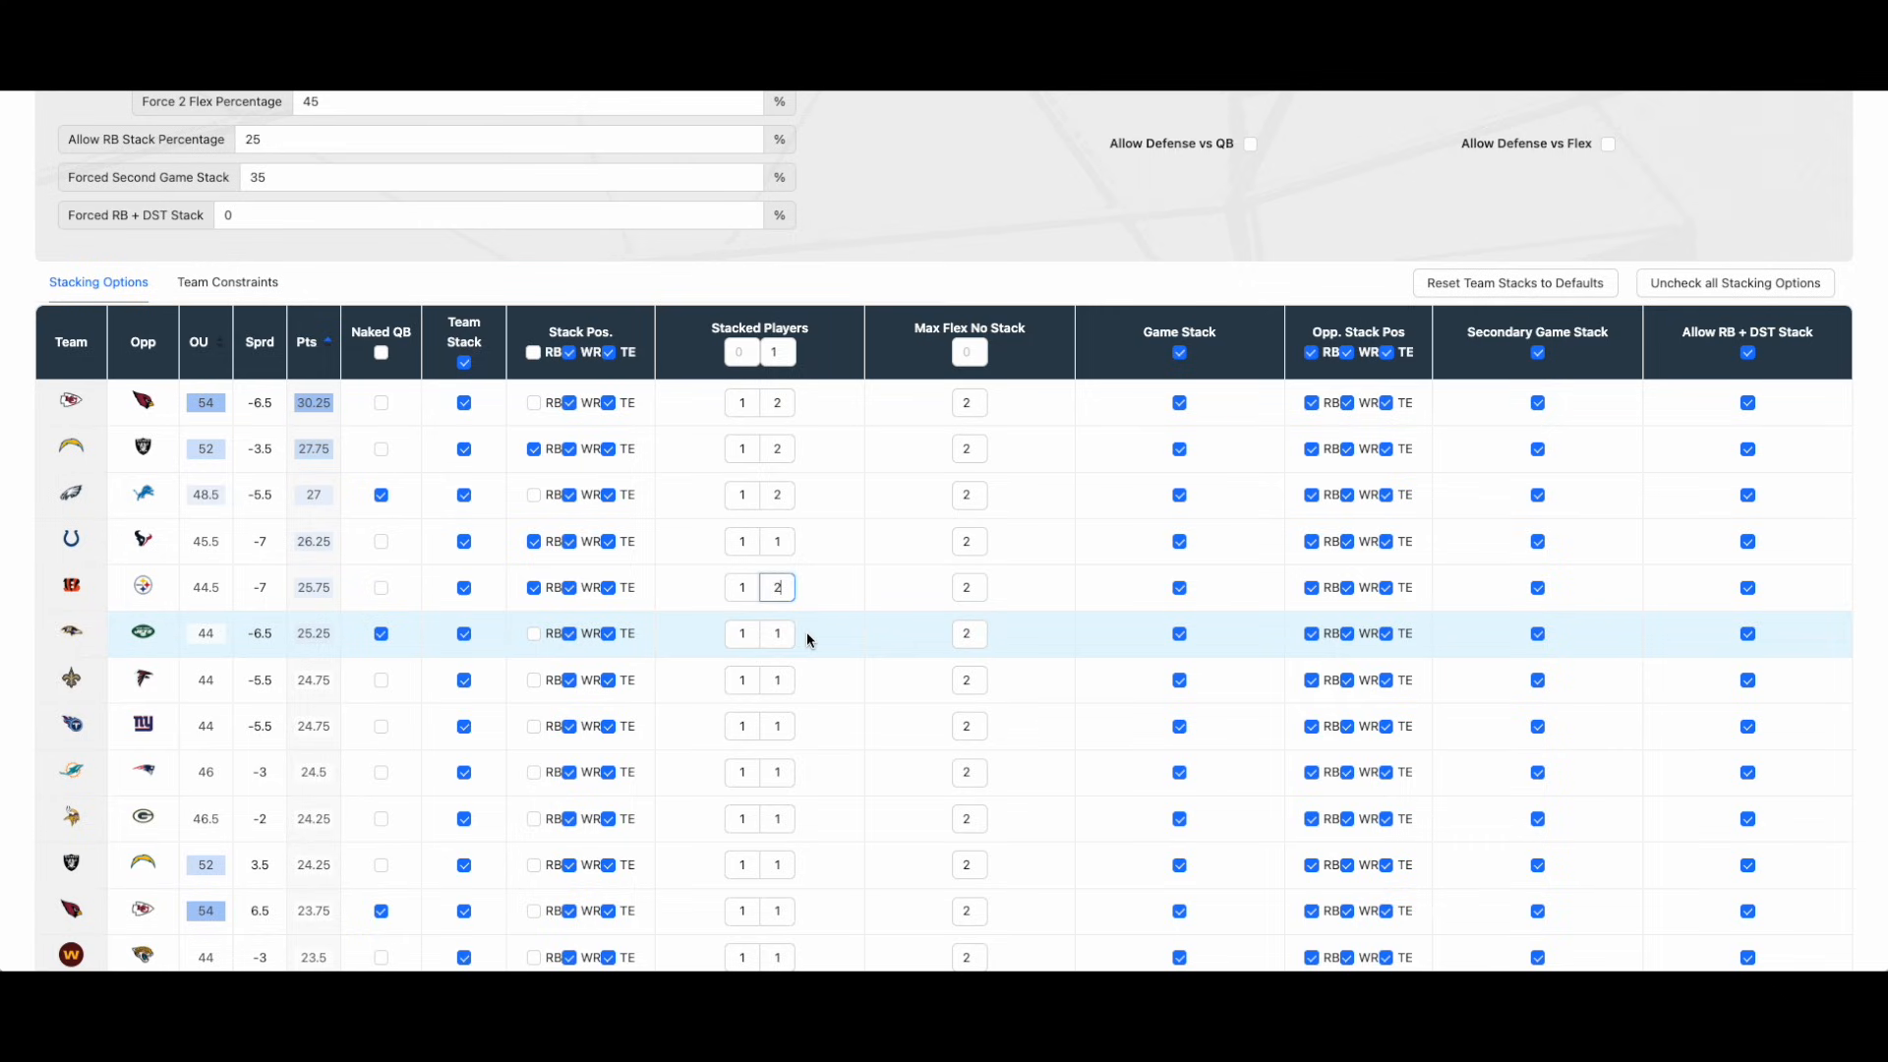
Raise the maximum stacked players to 2 for the Vikings, Raiders and Cardinals.
scroll(789, 632, down, 2)
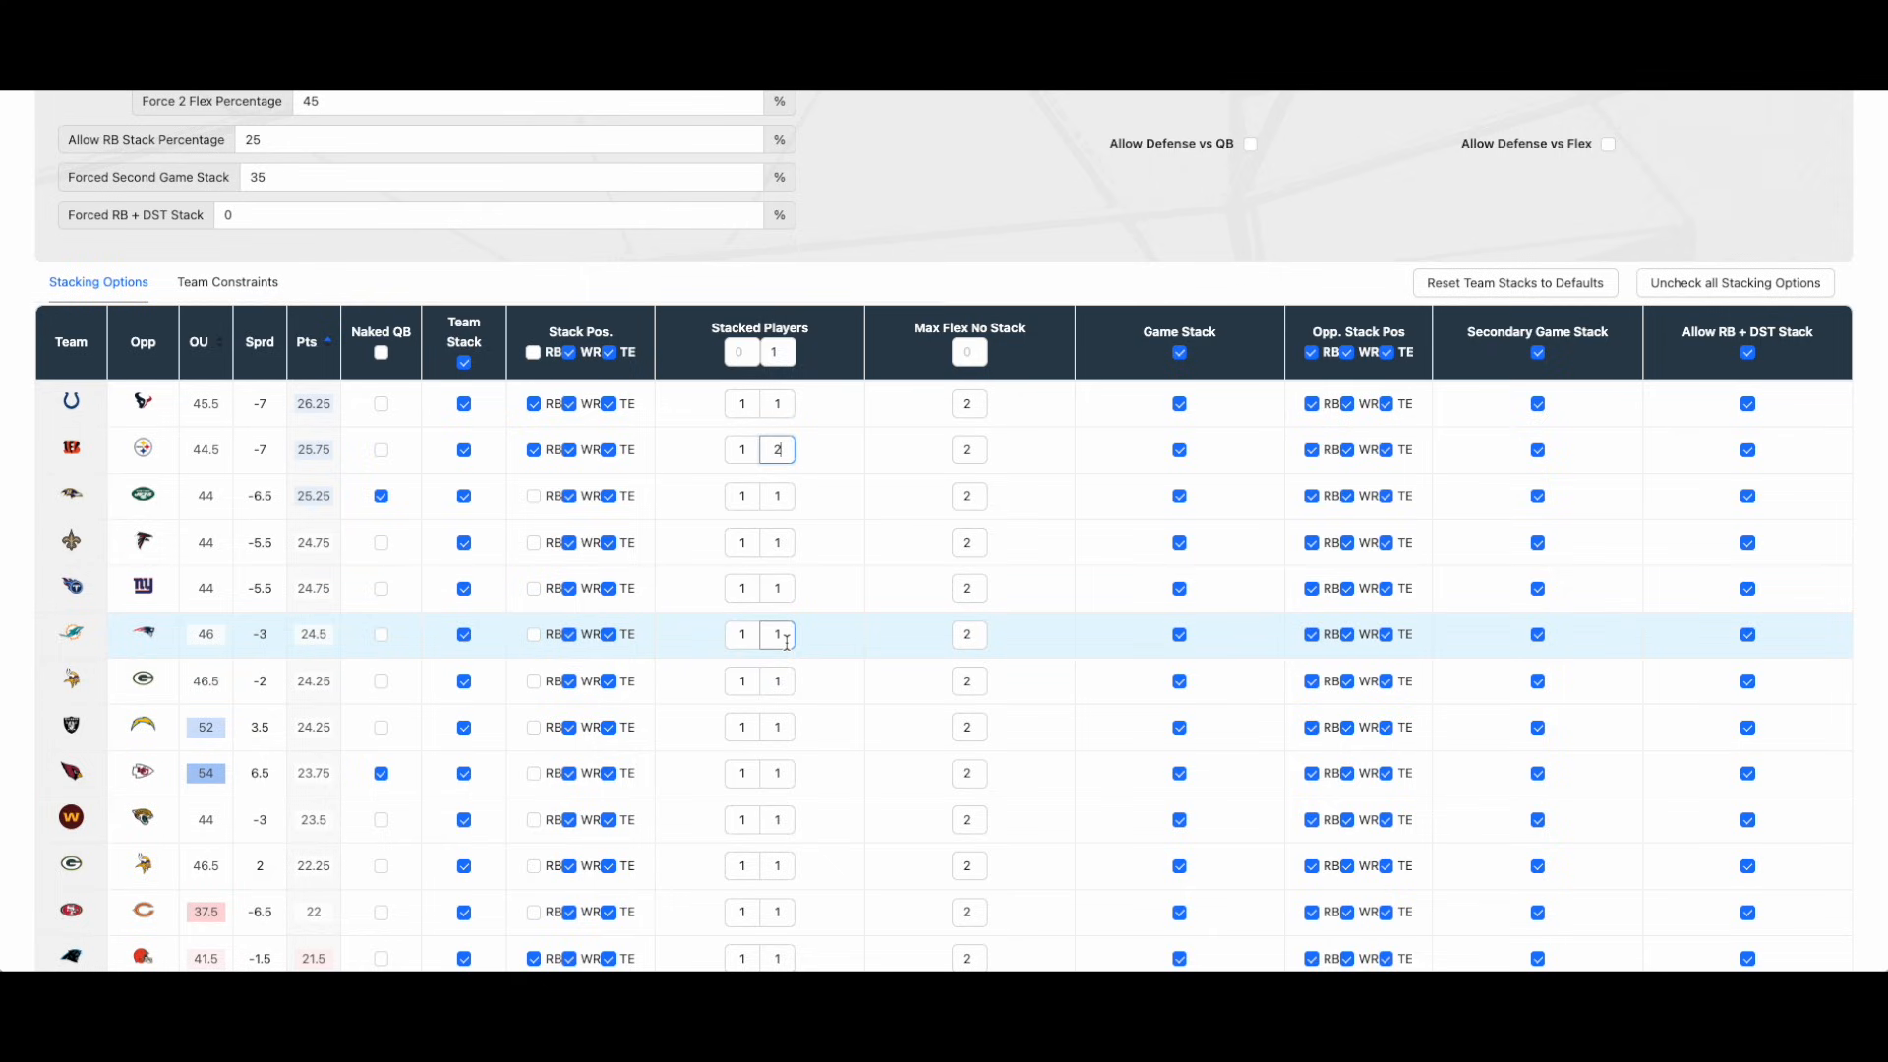
scroll(787, 642, down, 1)
double_click(766, 655)
text(2)
double_click(777, 700)
text(2)
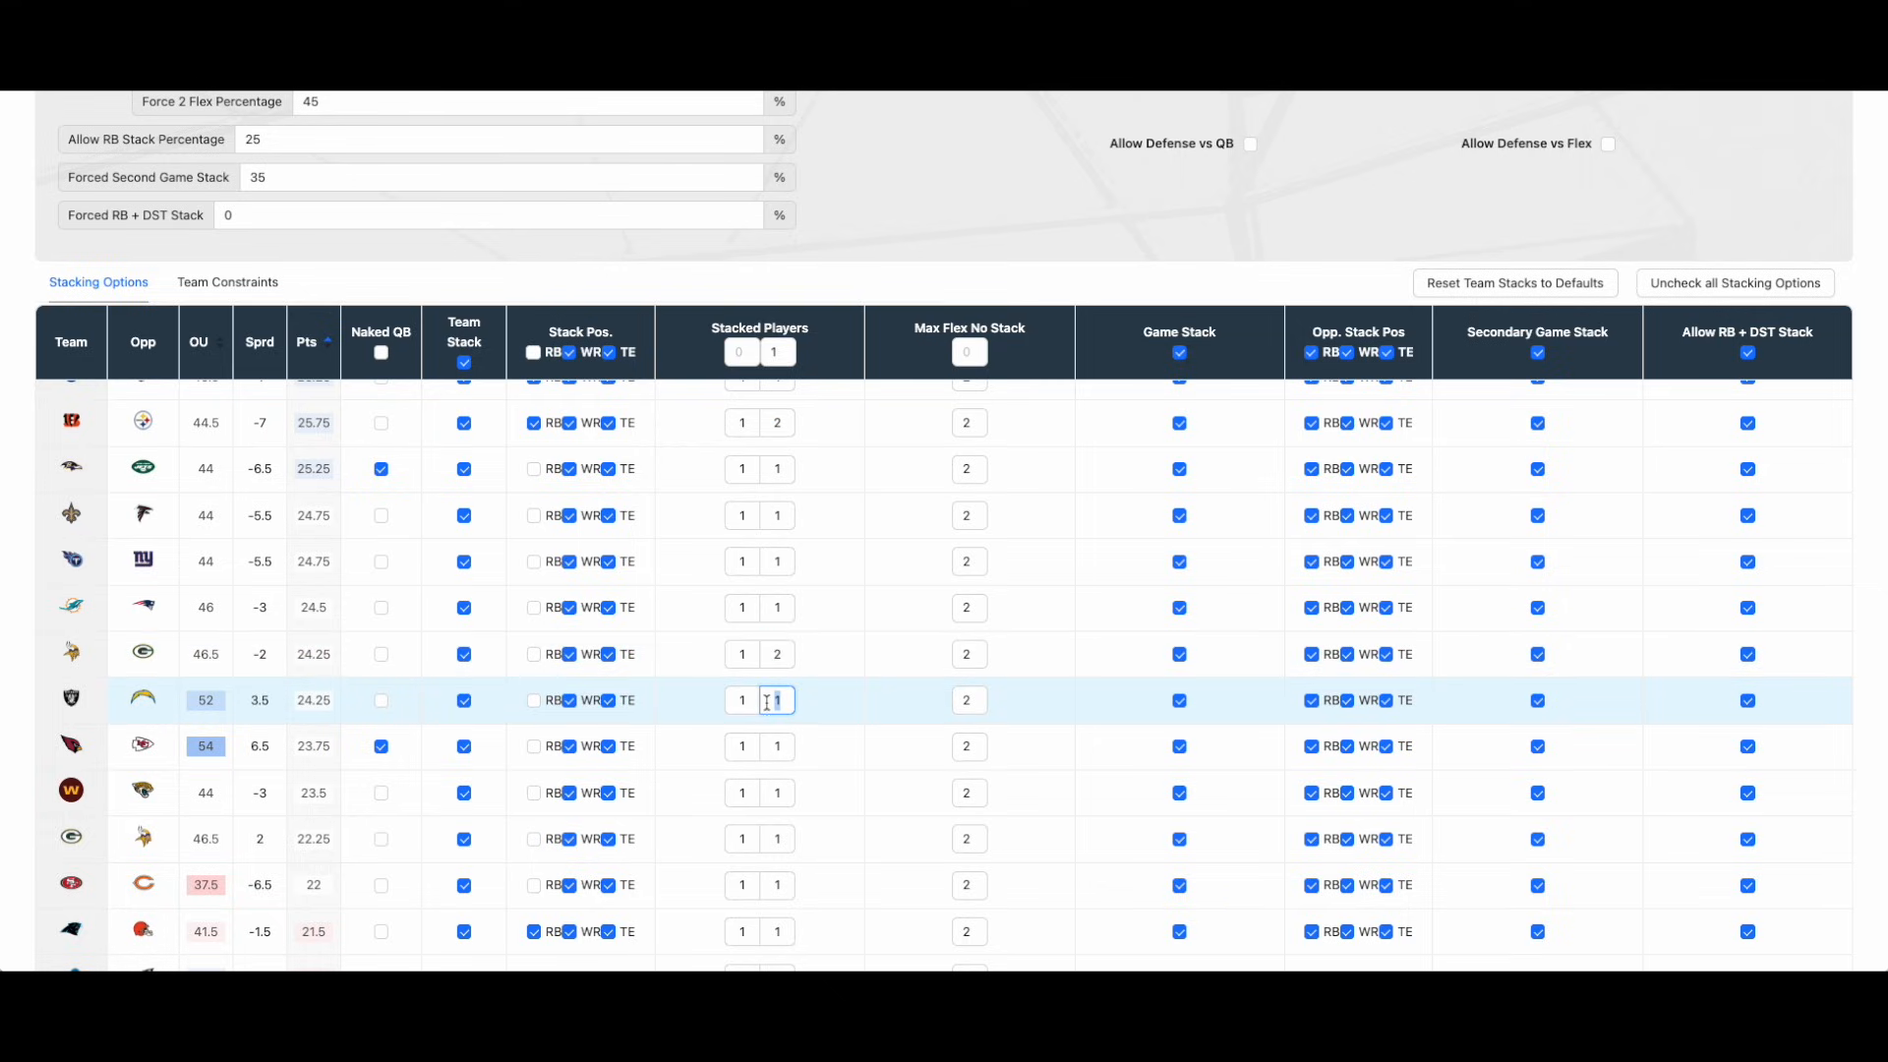
double_click(774, 746)
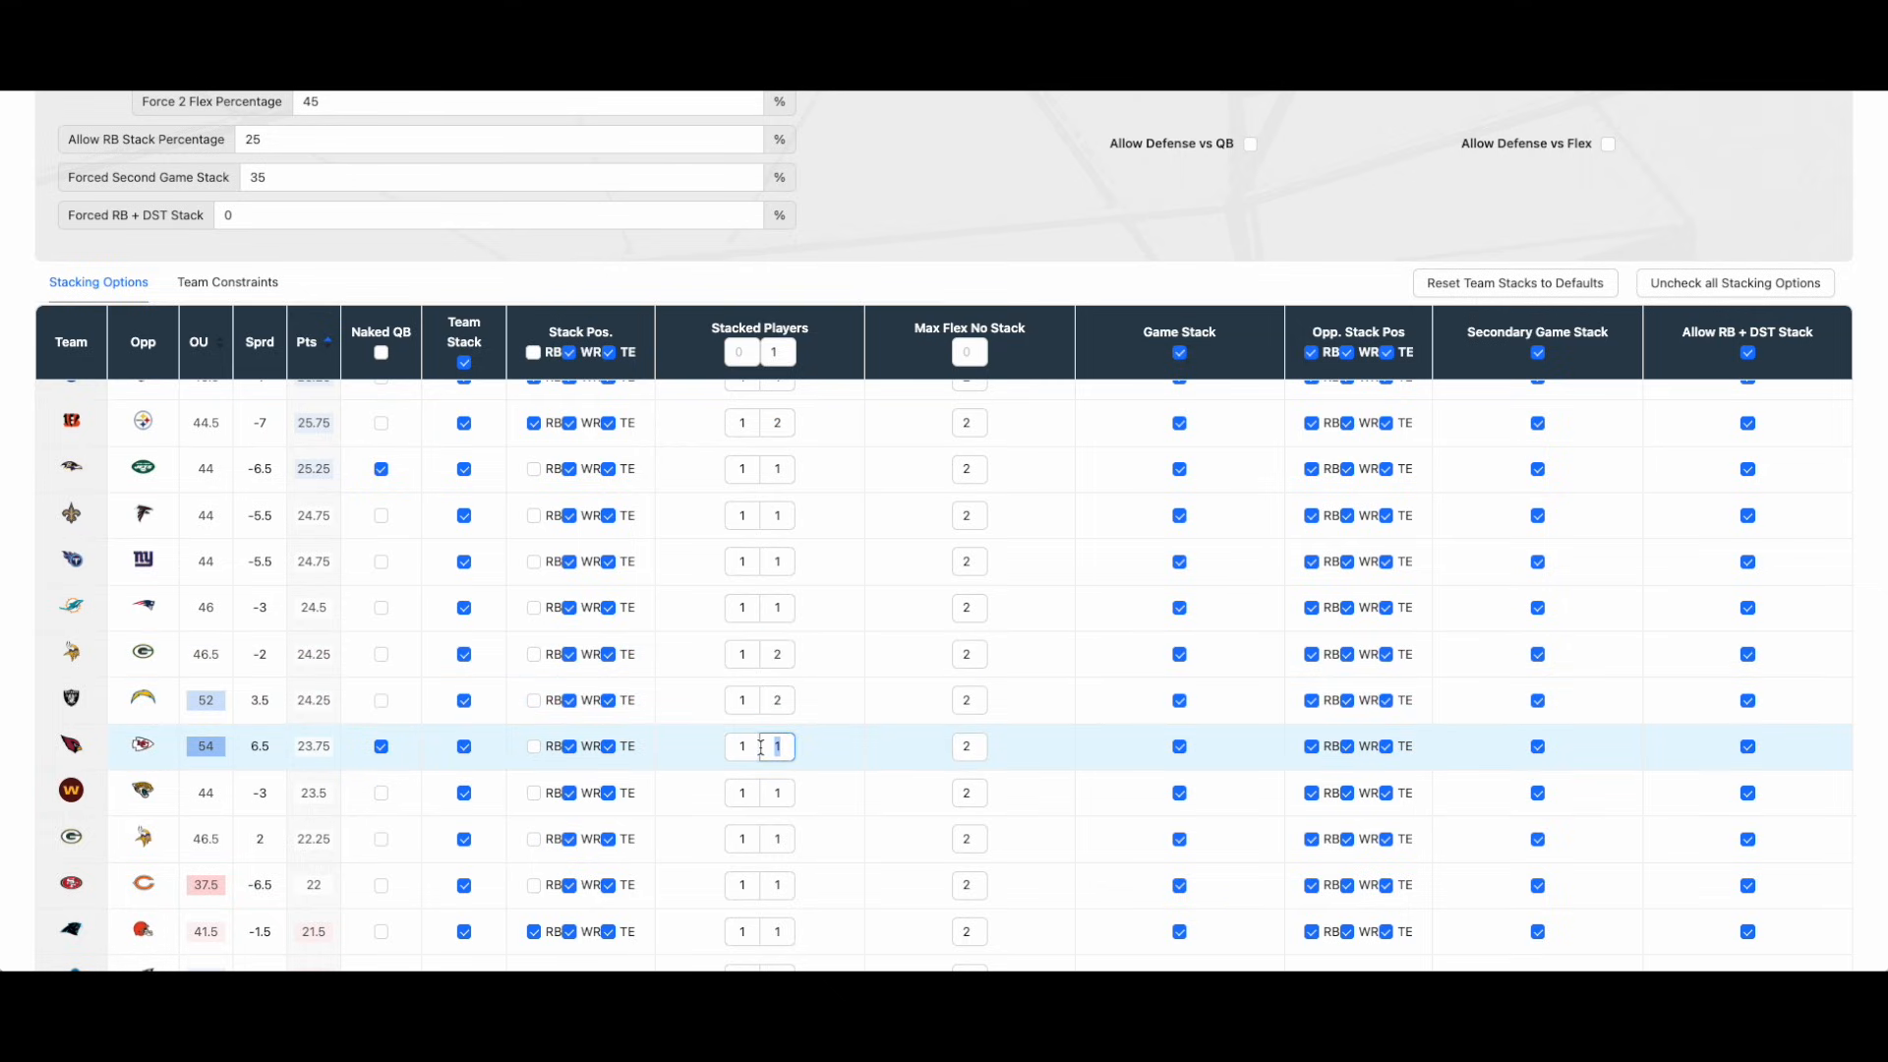
text(2)
Set Max Flex No Stack to 1 for all teams.
scroll(763, 745, up, 10)
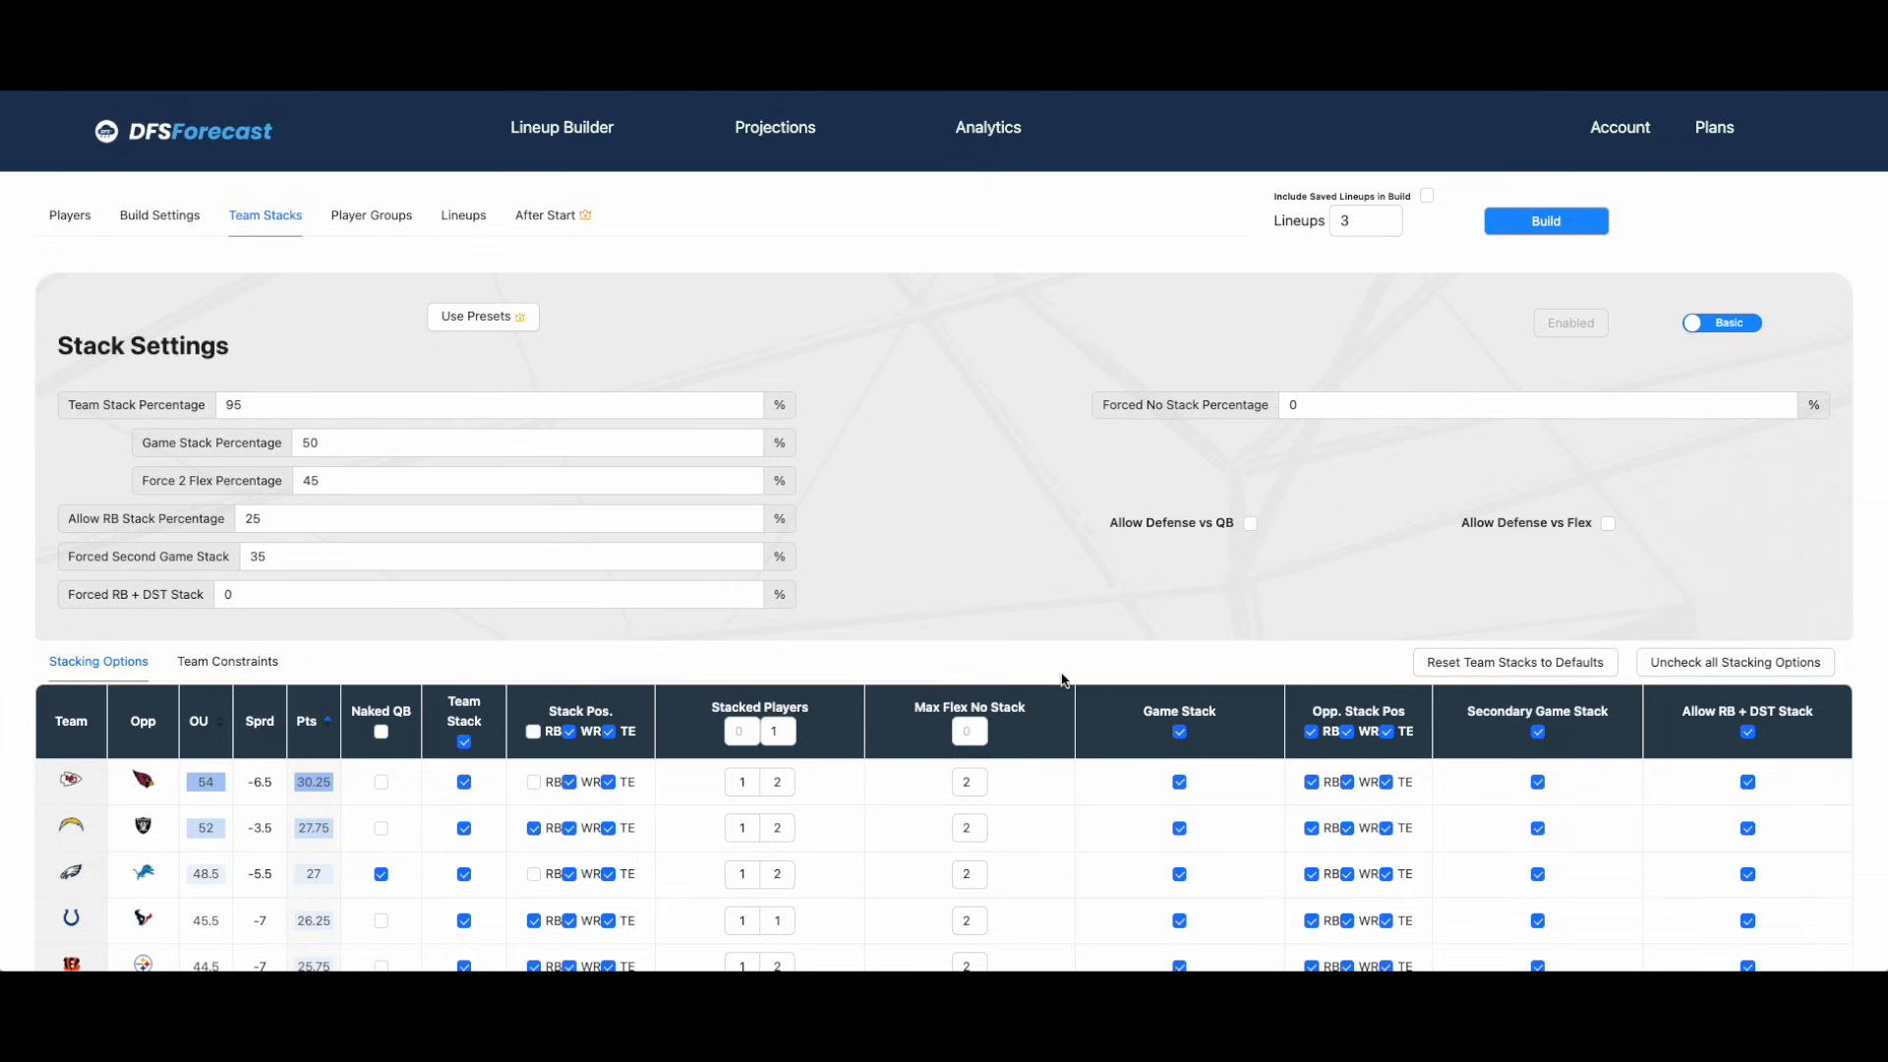
click(969, 731)
text(1)
Set Max Flex No Stack to 2 for the Chiefs, Chargers, Eagles and Bengals.
scroll(965, 561, down, 2)
double_click(969, 636)
text(2)
drag(972, 682, 936, 728)
text(22)
drag(971, 821, 935, 820)
text(2)
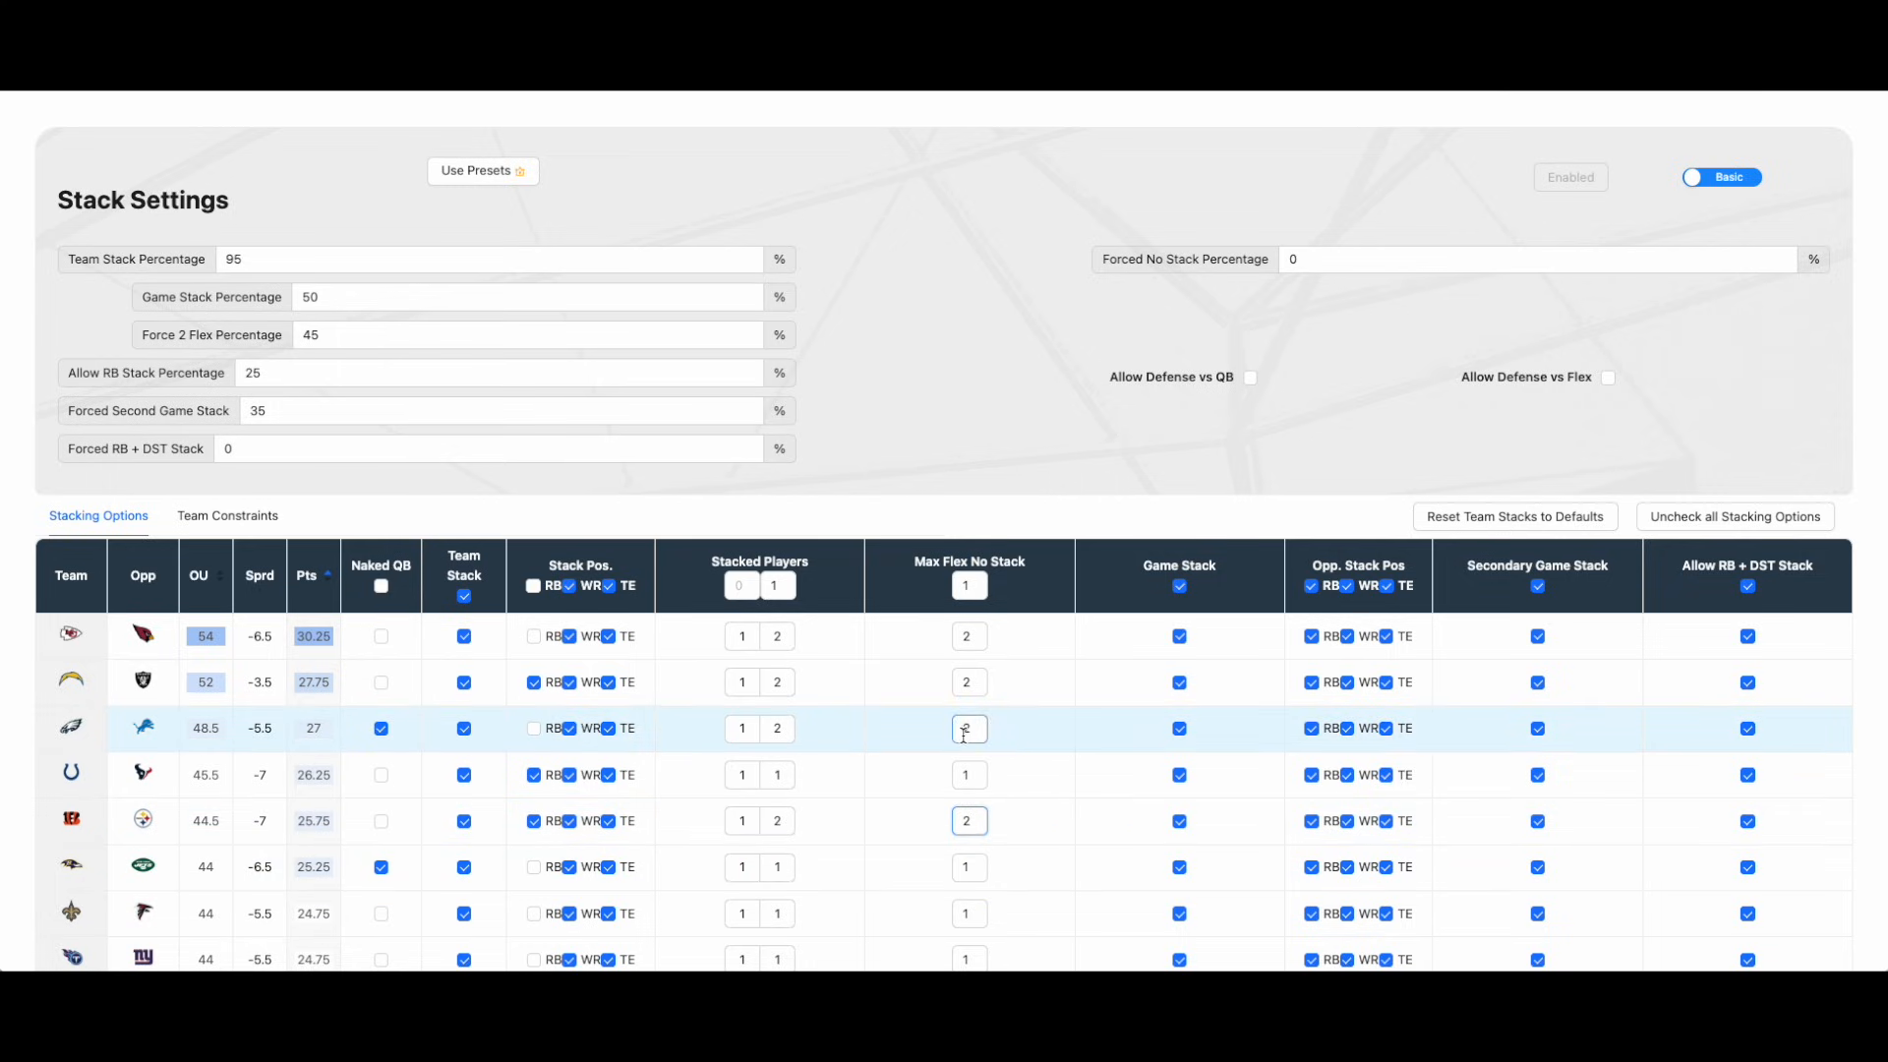
Set Max Flex No Stack to 2 for the Vikings, Raiders and Cardinals.
scroll(964, 728, down, 2)
scroll(965, 744, down, 2)
text(2)
drag(972, 761, 938, 807)
text(2)
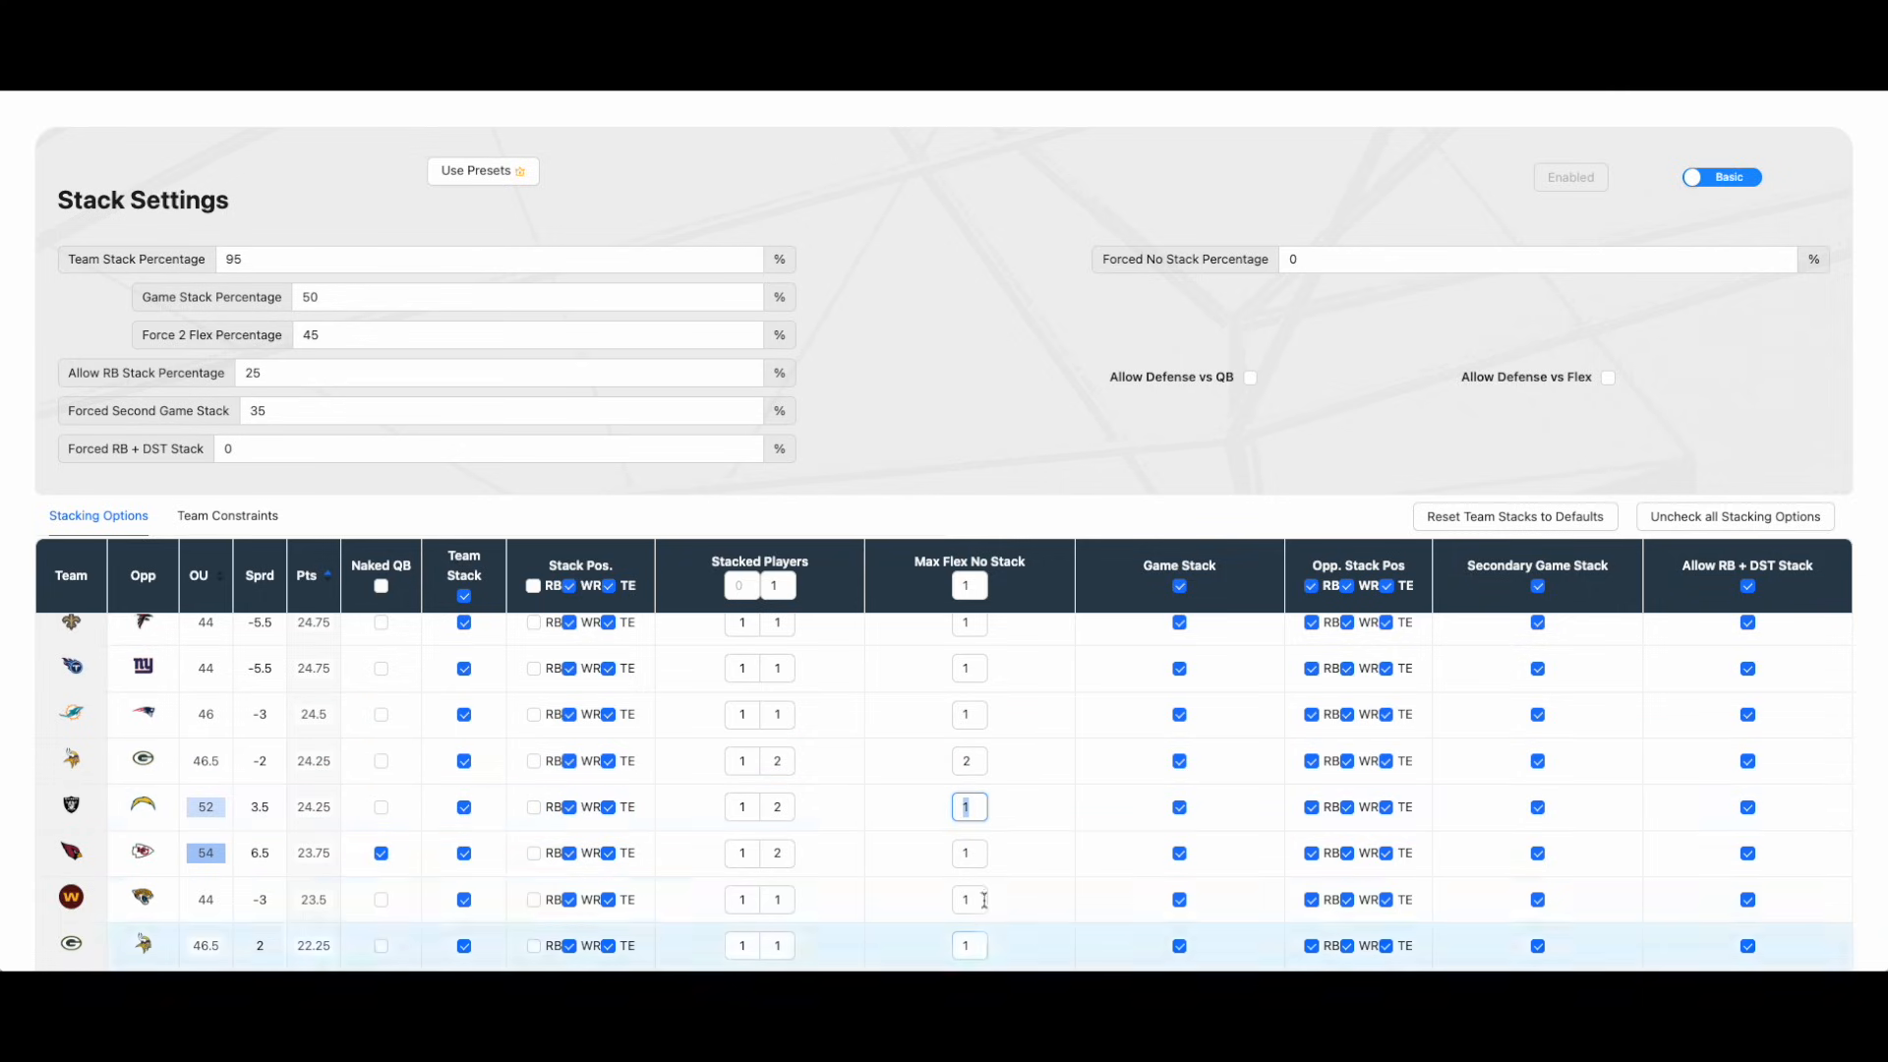
click(961, 858)
text(2)
Exclude RB from the opponent stack positions in the Chiefs row.
scroll(1015, 841, down, 5)
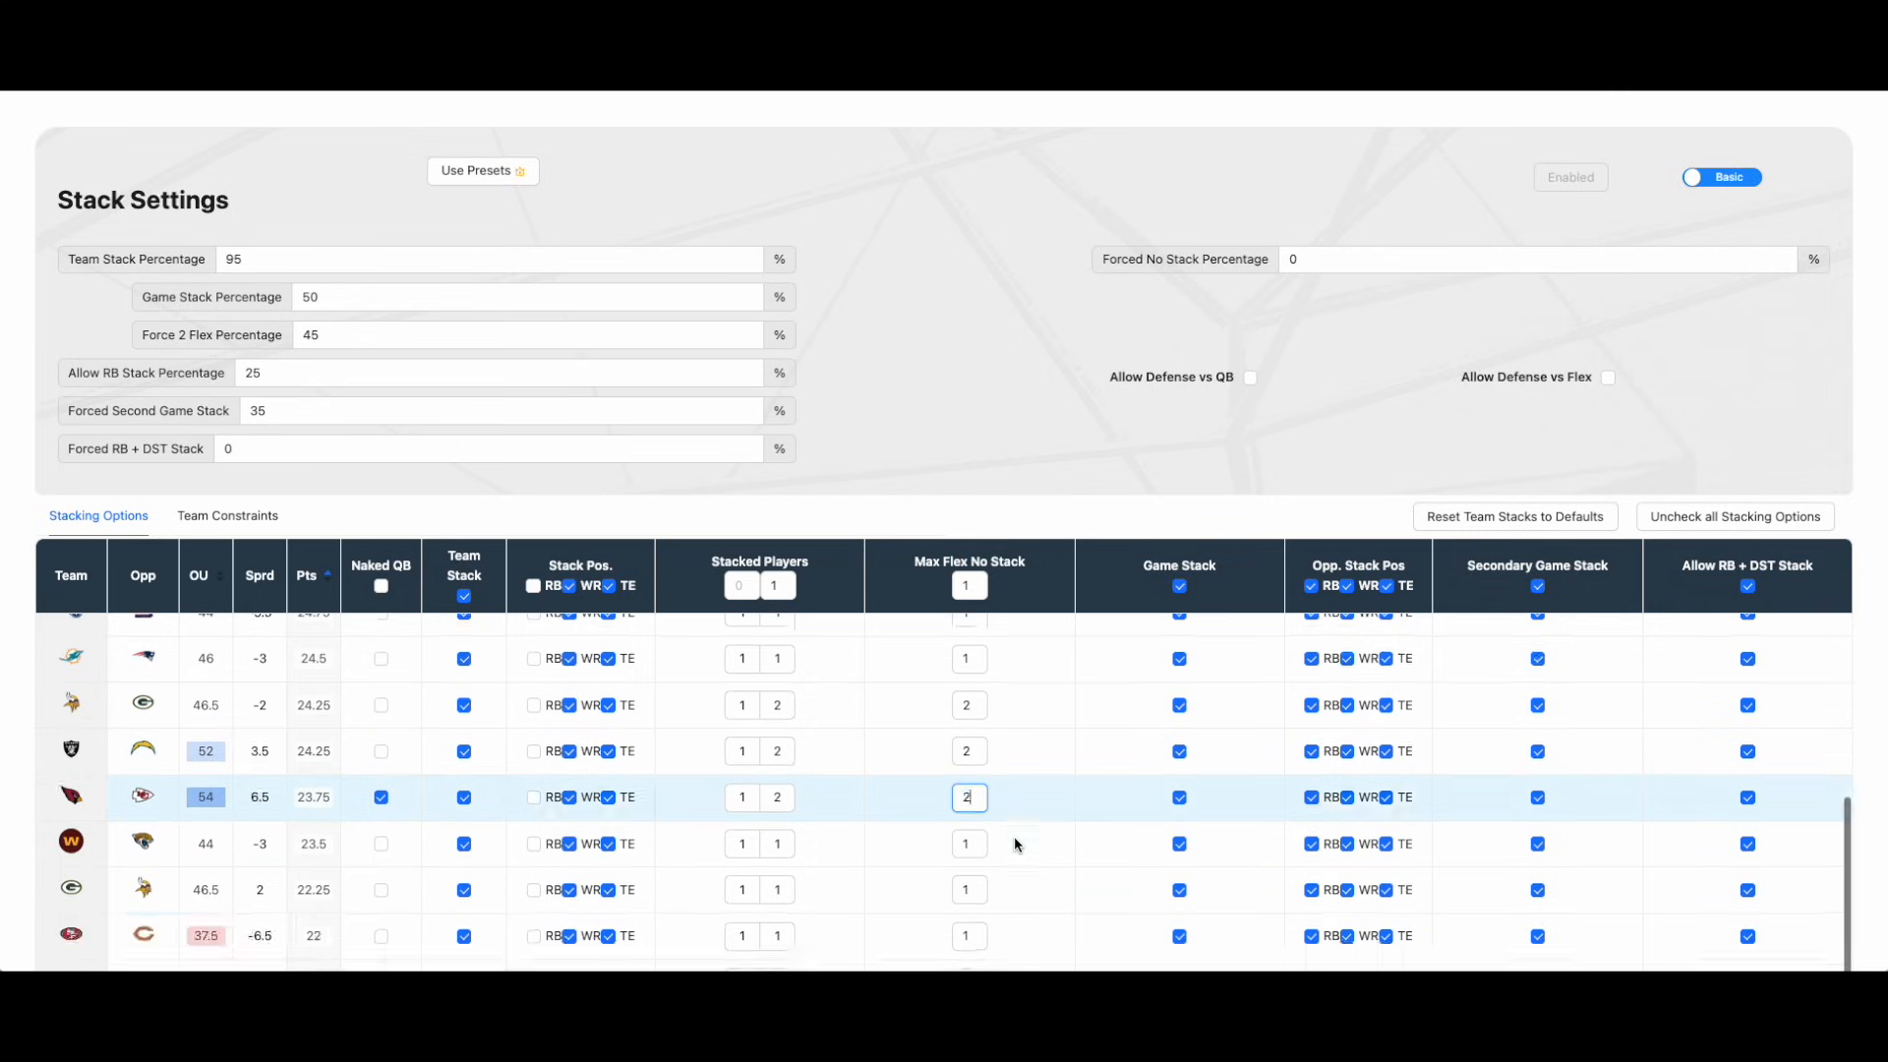
scroll(1012, 836, up, 6)
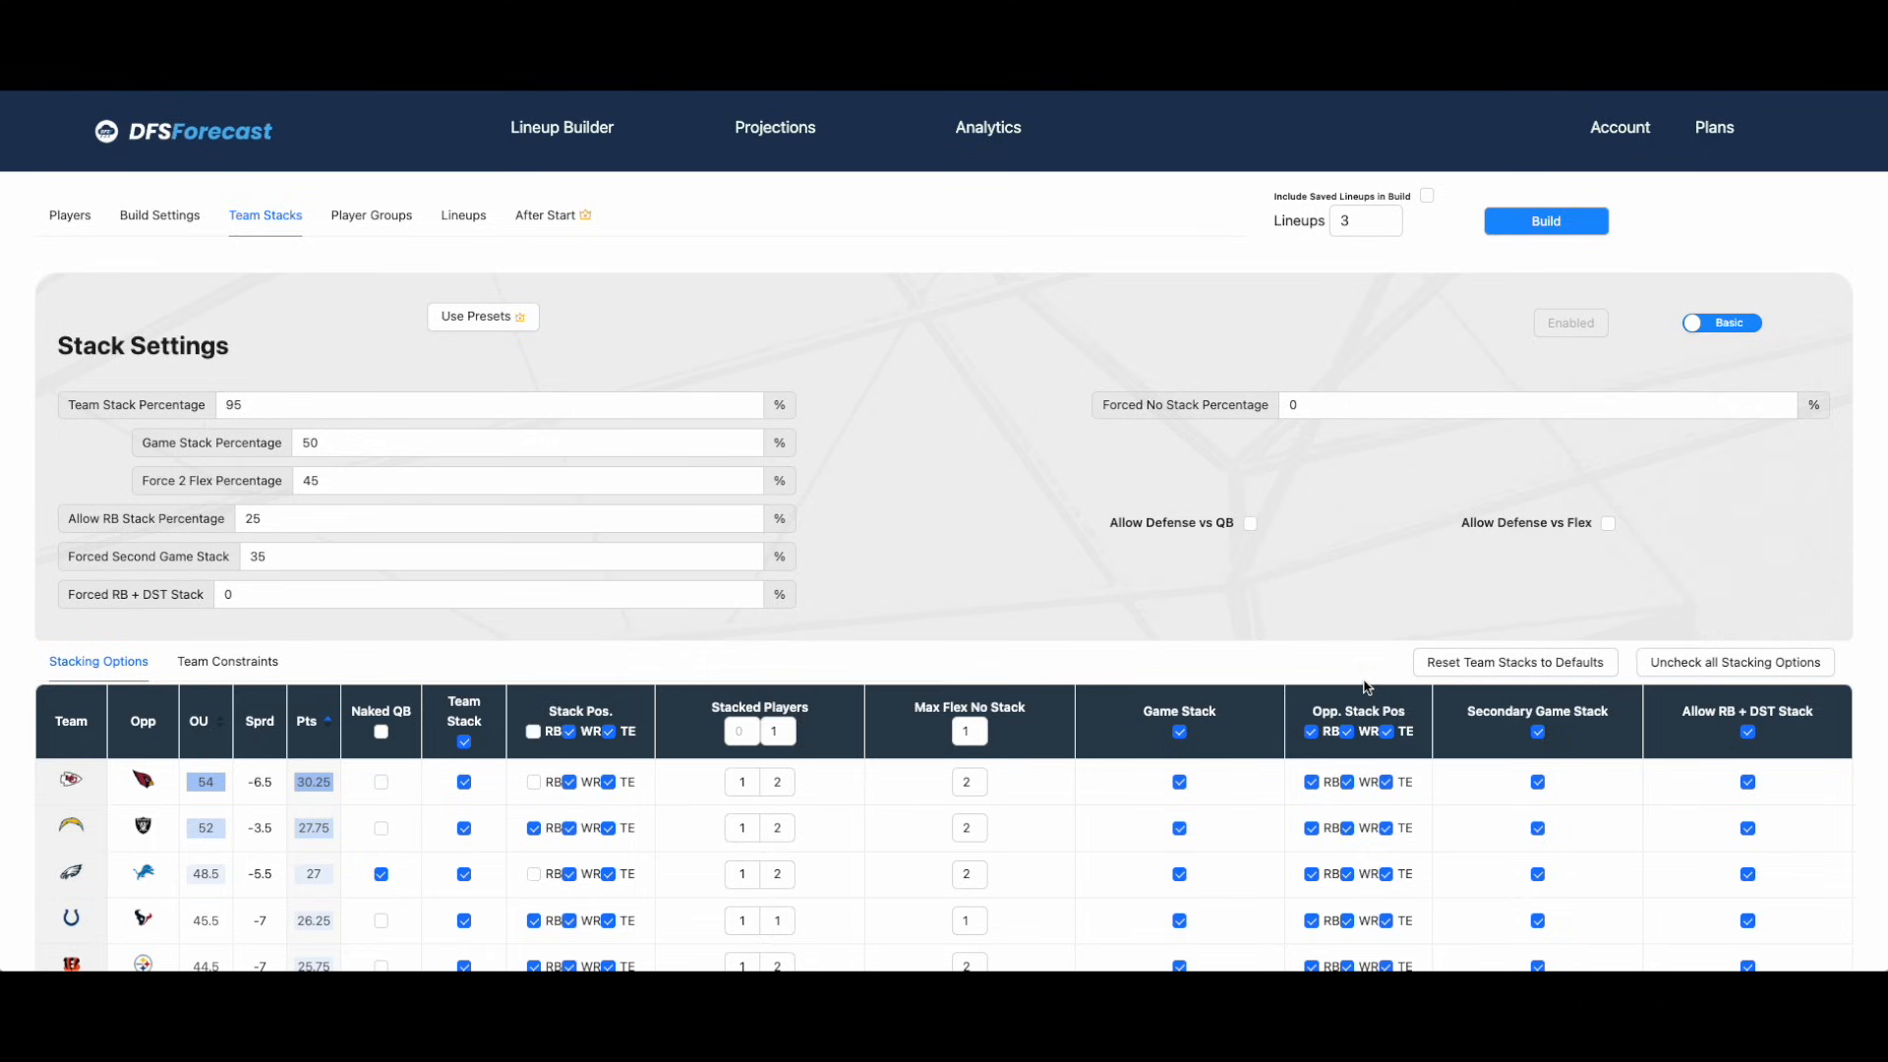
click(1318, 786)
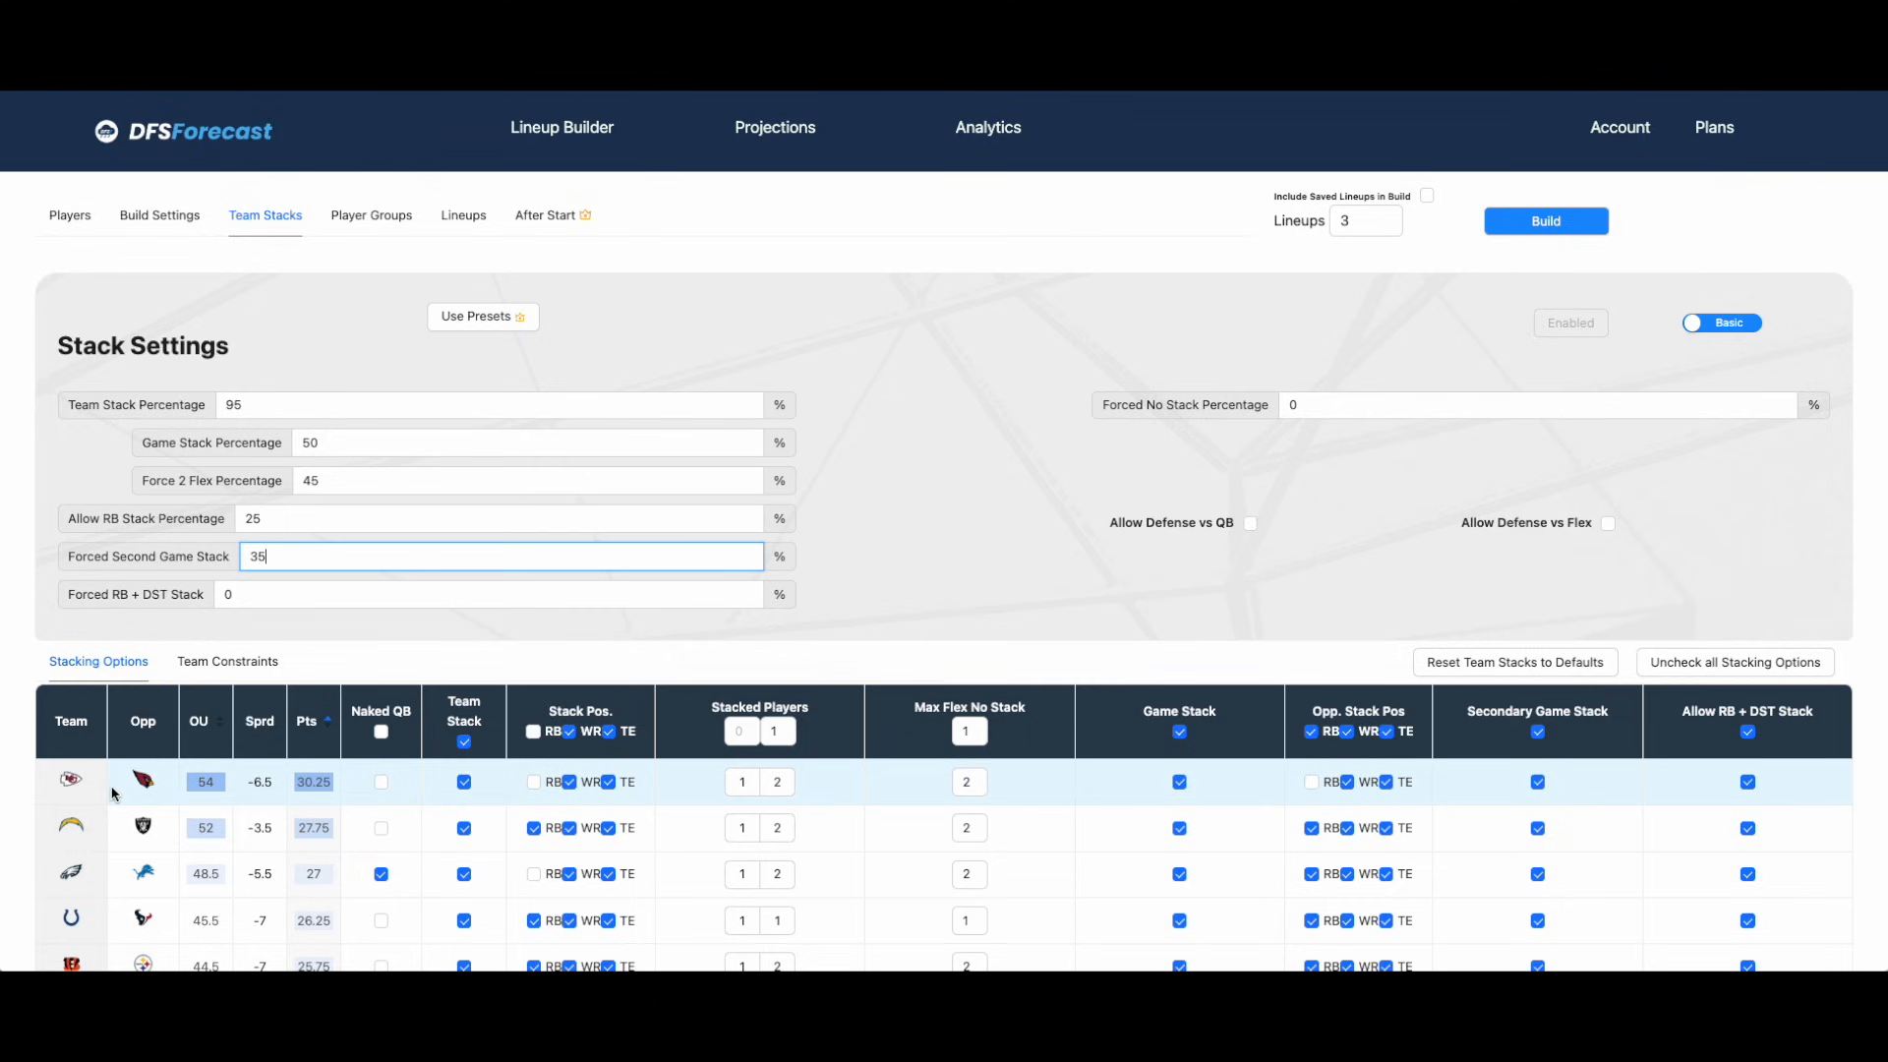
Sort the teams by over/under, lowest first, and disable the secondary game stack for the Bears, 49ers, Panthers and Browns.
click(203, 725)
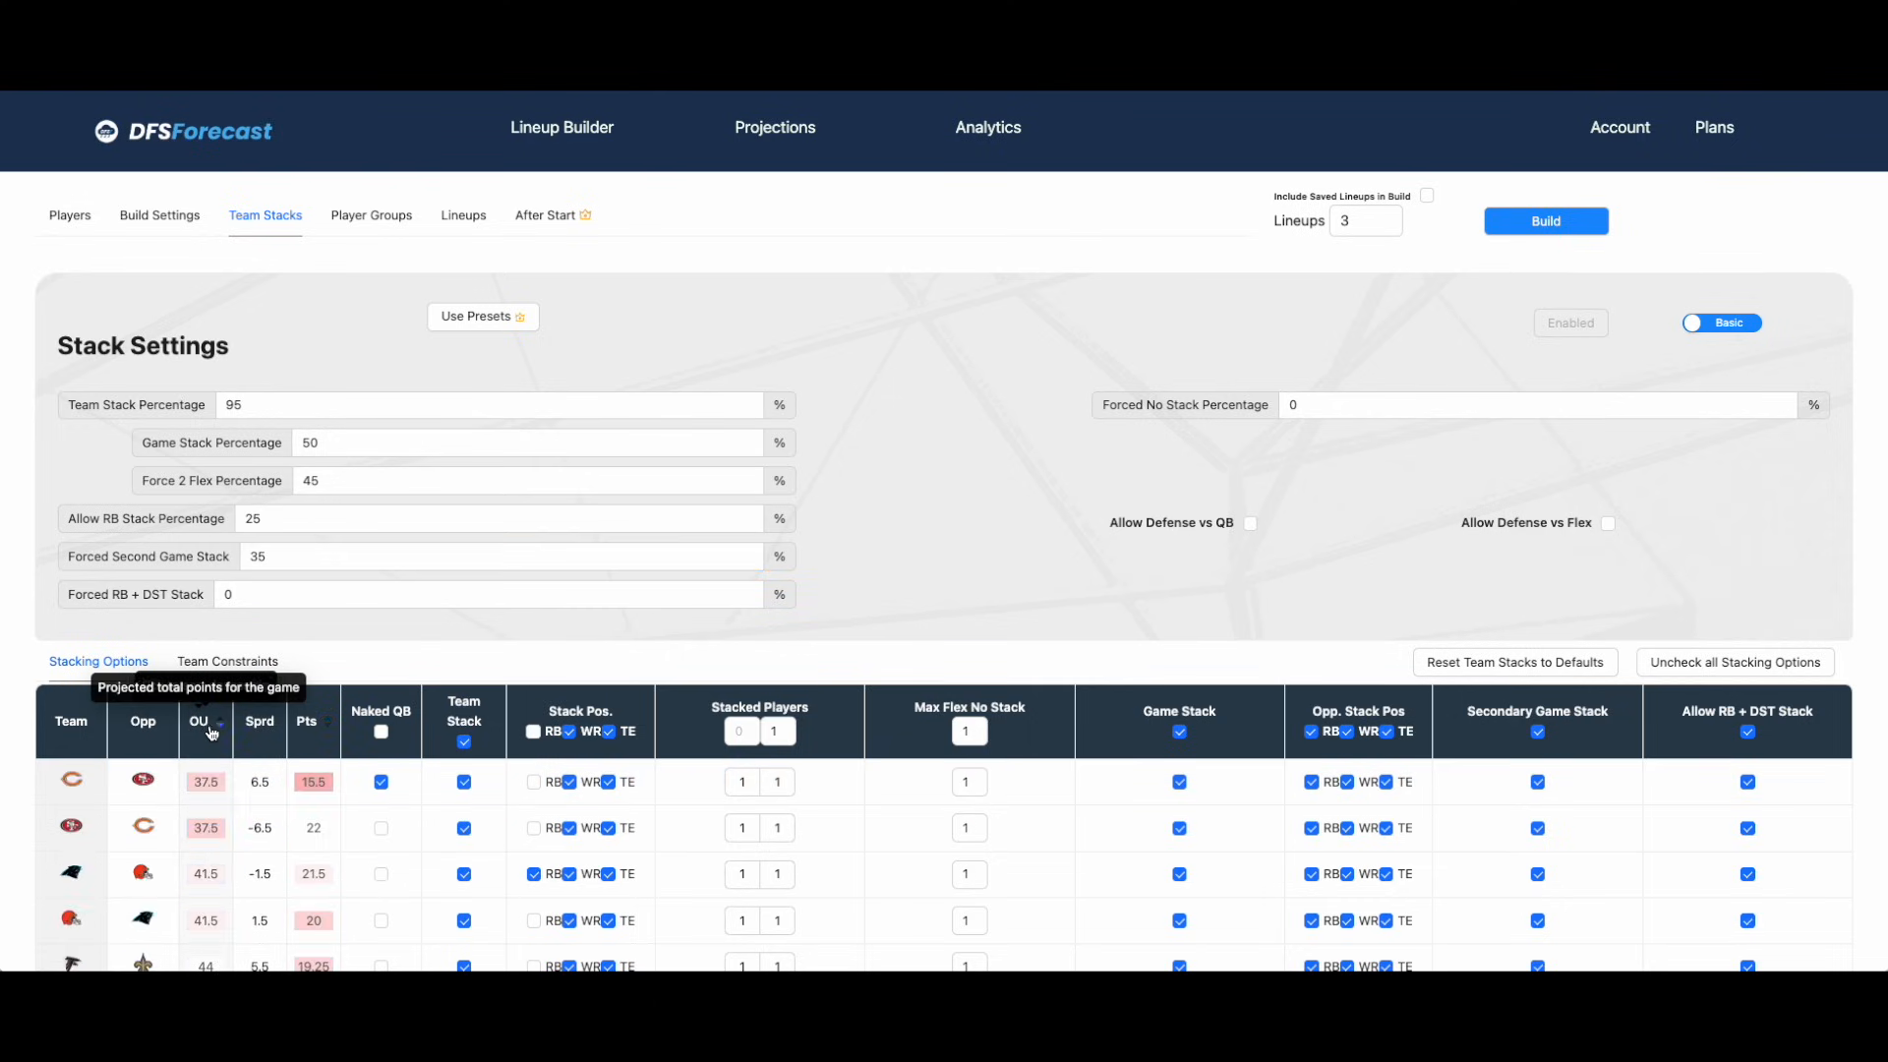
click(204, 726)
scroll(1447, 497, down, 3)
click(1538, 505)
click(1539, 600)
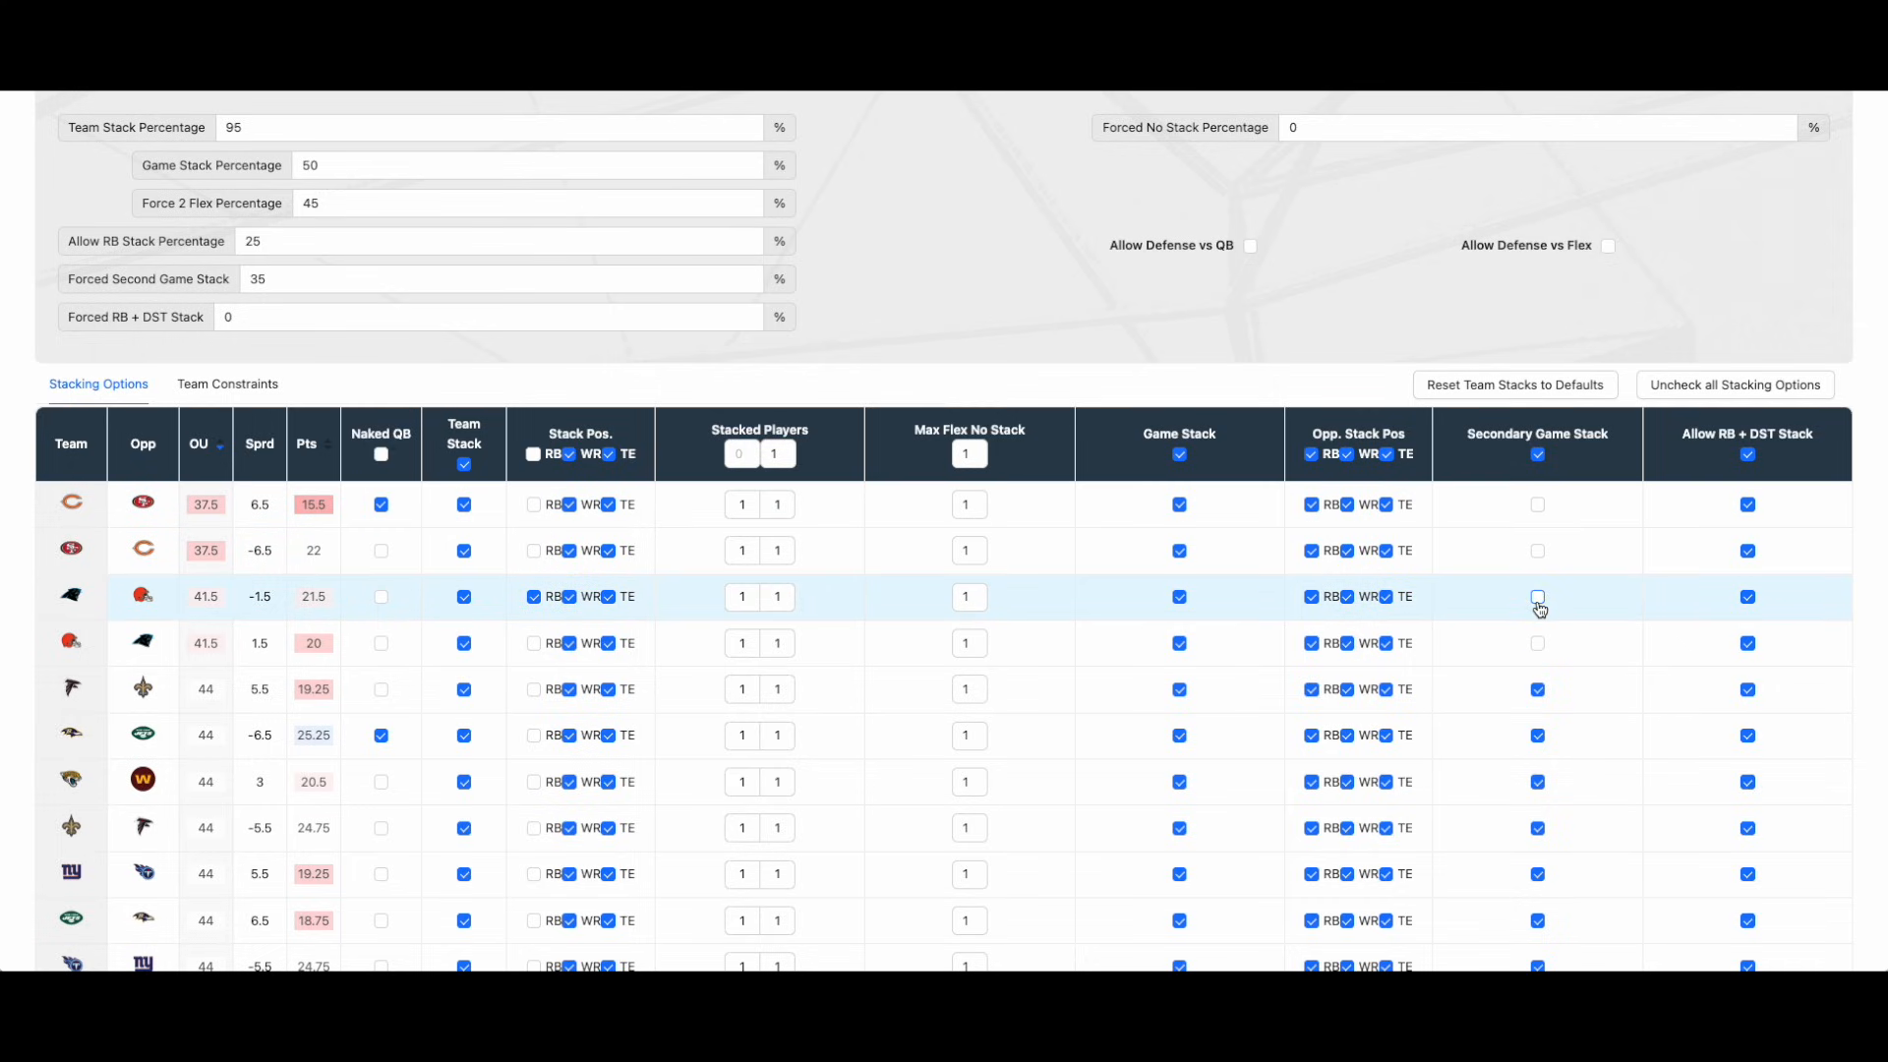
Go to the player groups and add a new group for Week 1.
scroll(1540, 609, up, 3)
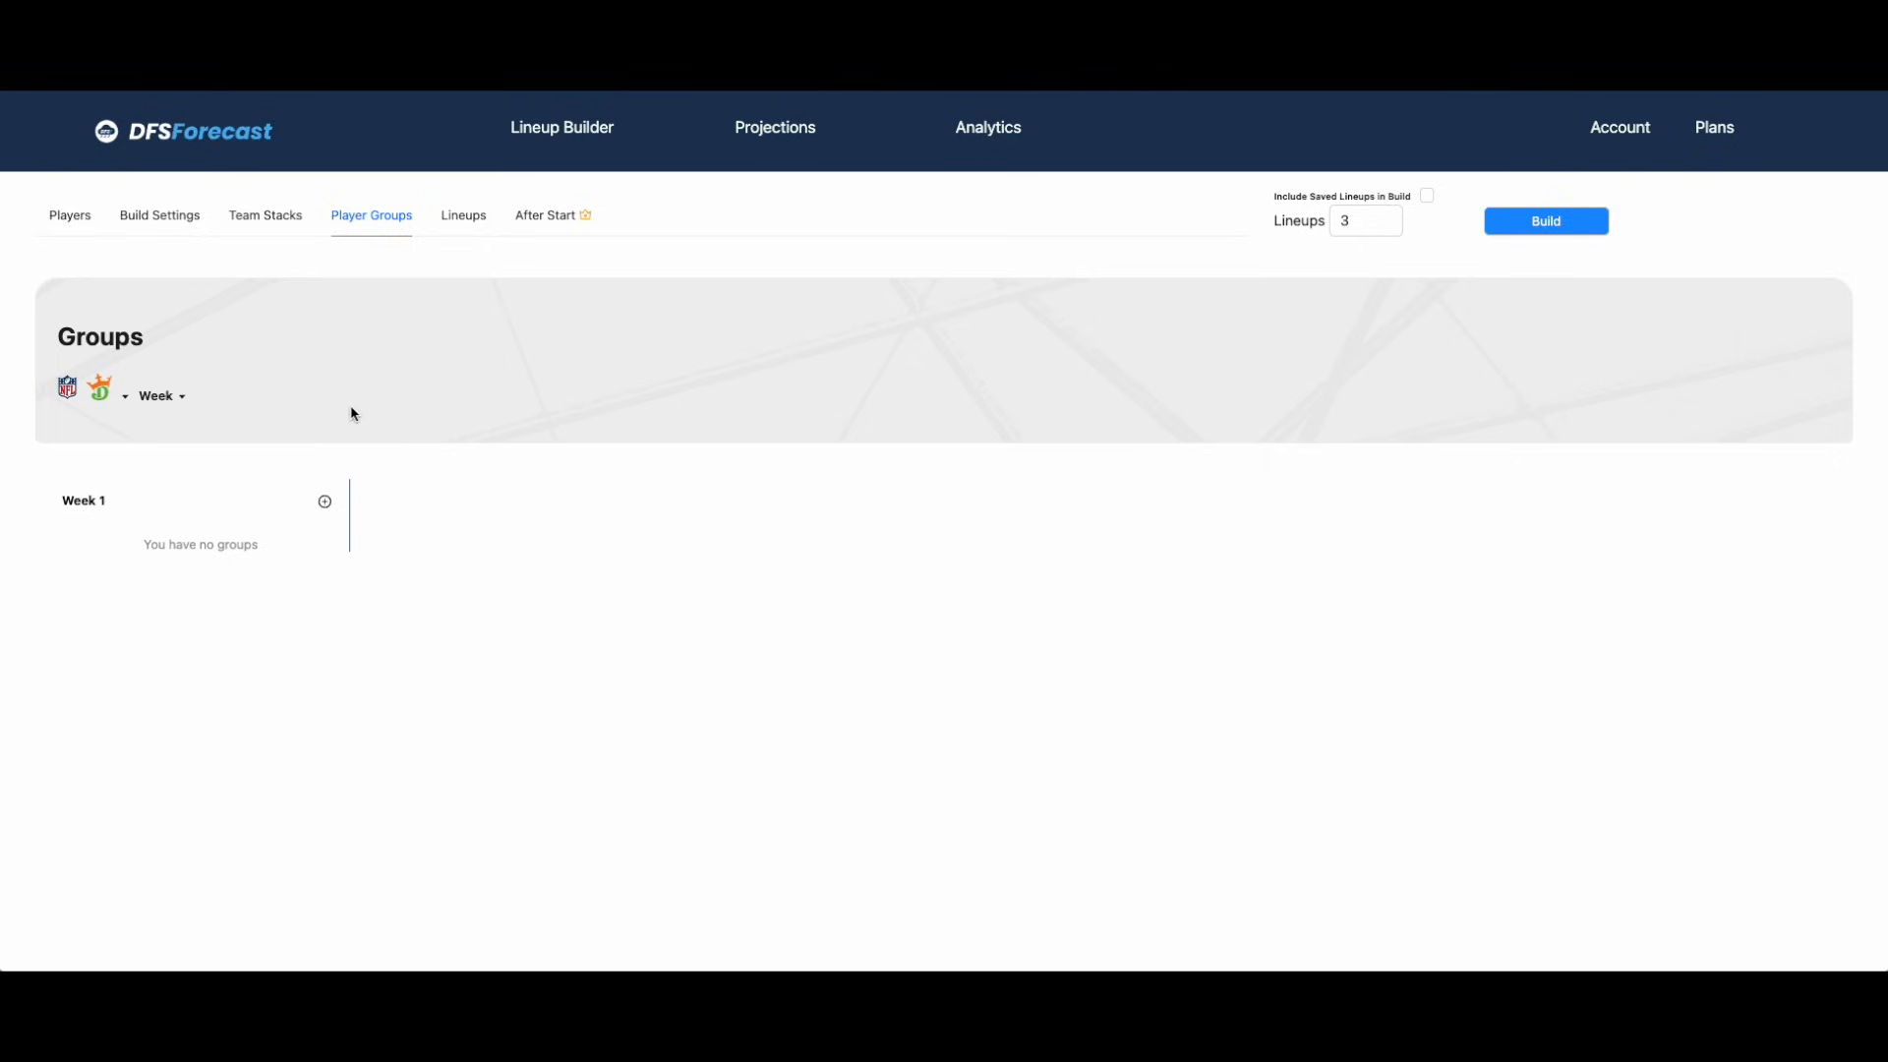
click(324, 503)
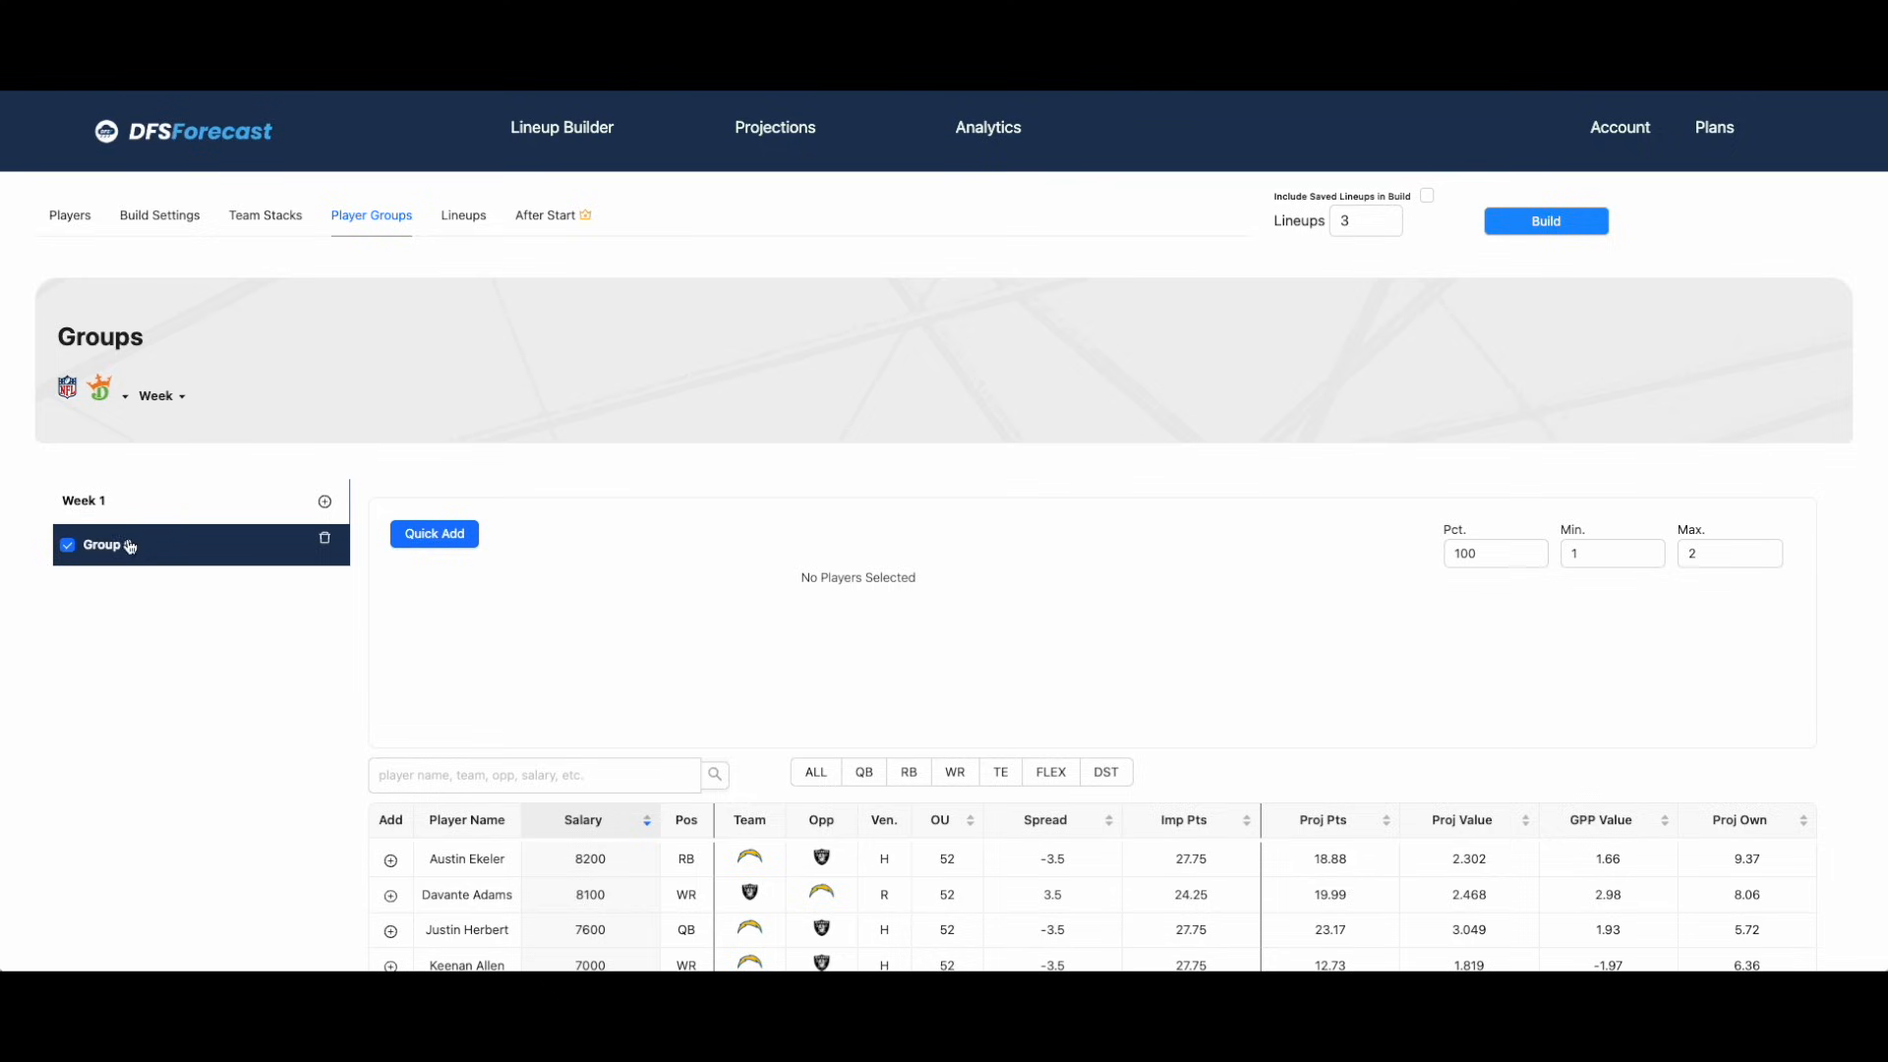
Rename the new Week 1 group as "If Burrow then Chase/Higgins".
double_click(193, 540)
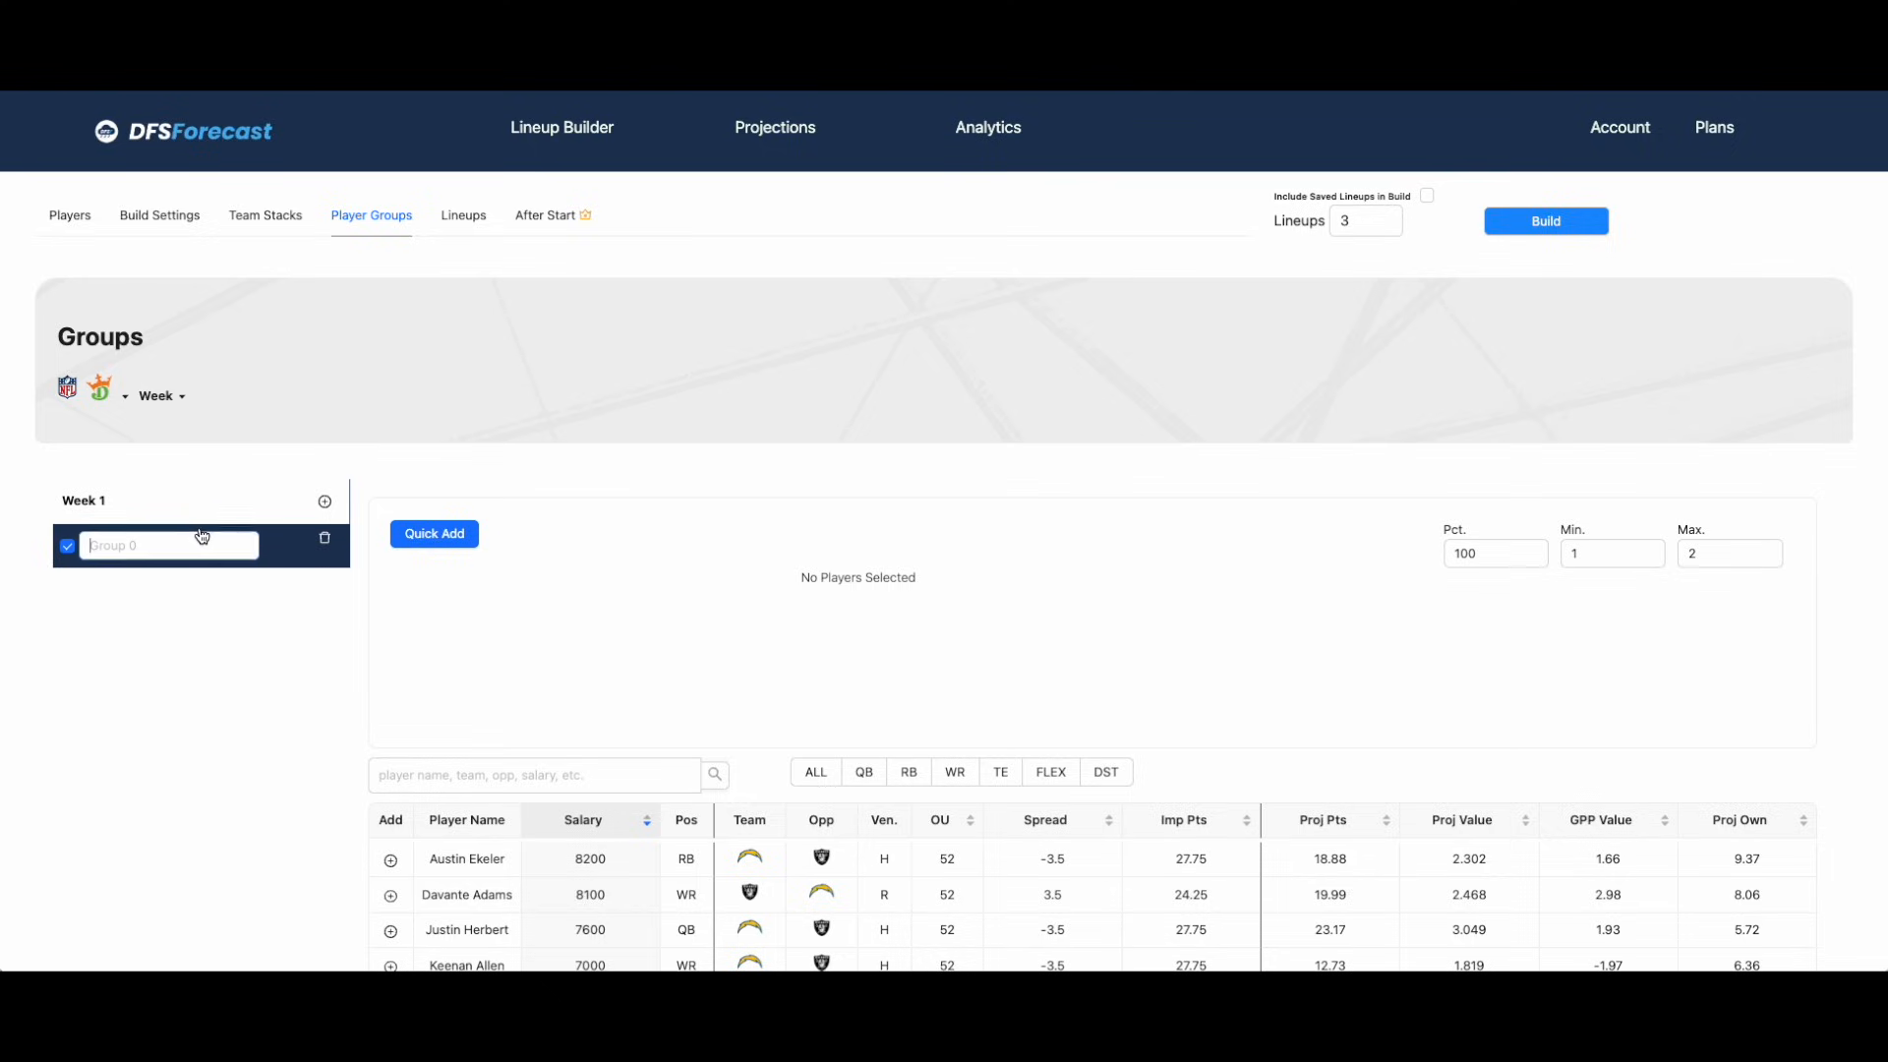
text(If Burrow then Chase/Higgins)
click(498, 413)
Add Joe Burrow, Ja'Marr Chase and Tee Higgins to the "If Burrow then Chase/Higgins" group.
click(395, 542)
click(578, 521)
text(Burrow)
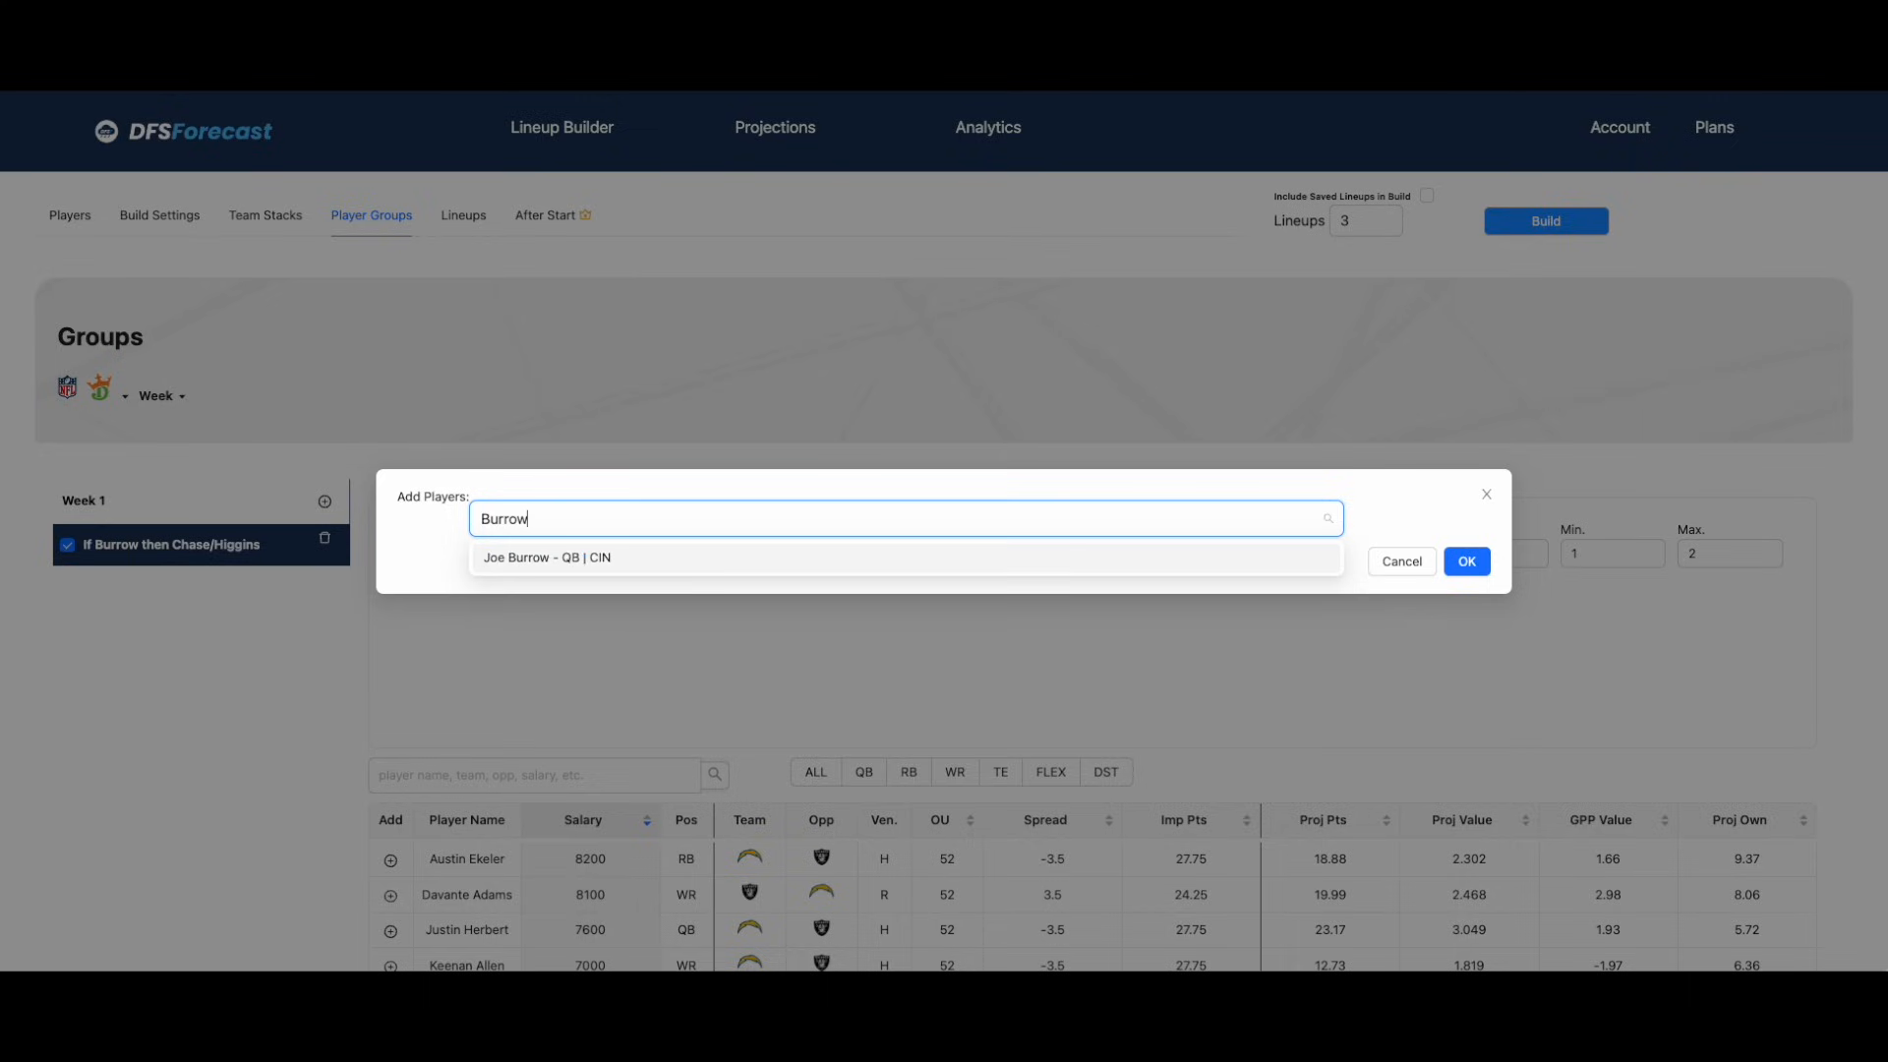
key(Return)
text(CHase)
key(Return)
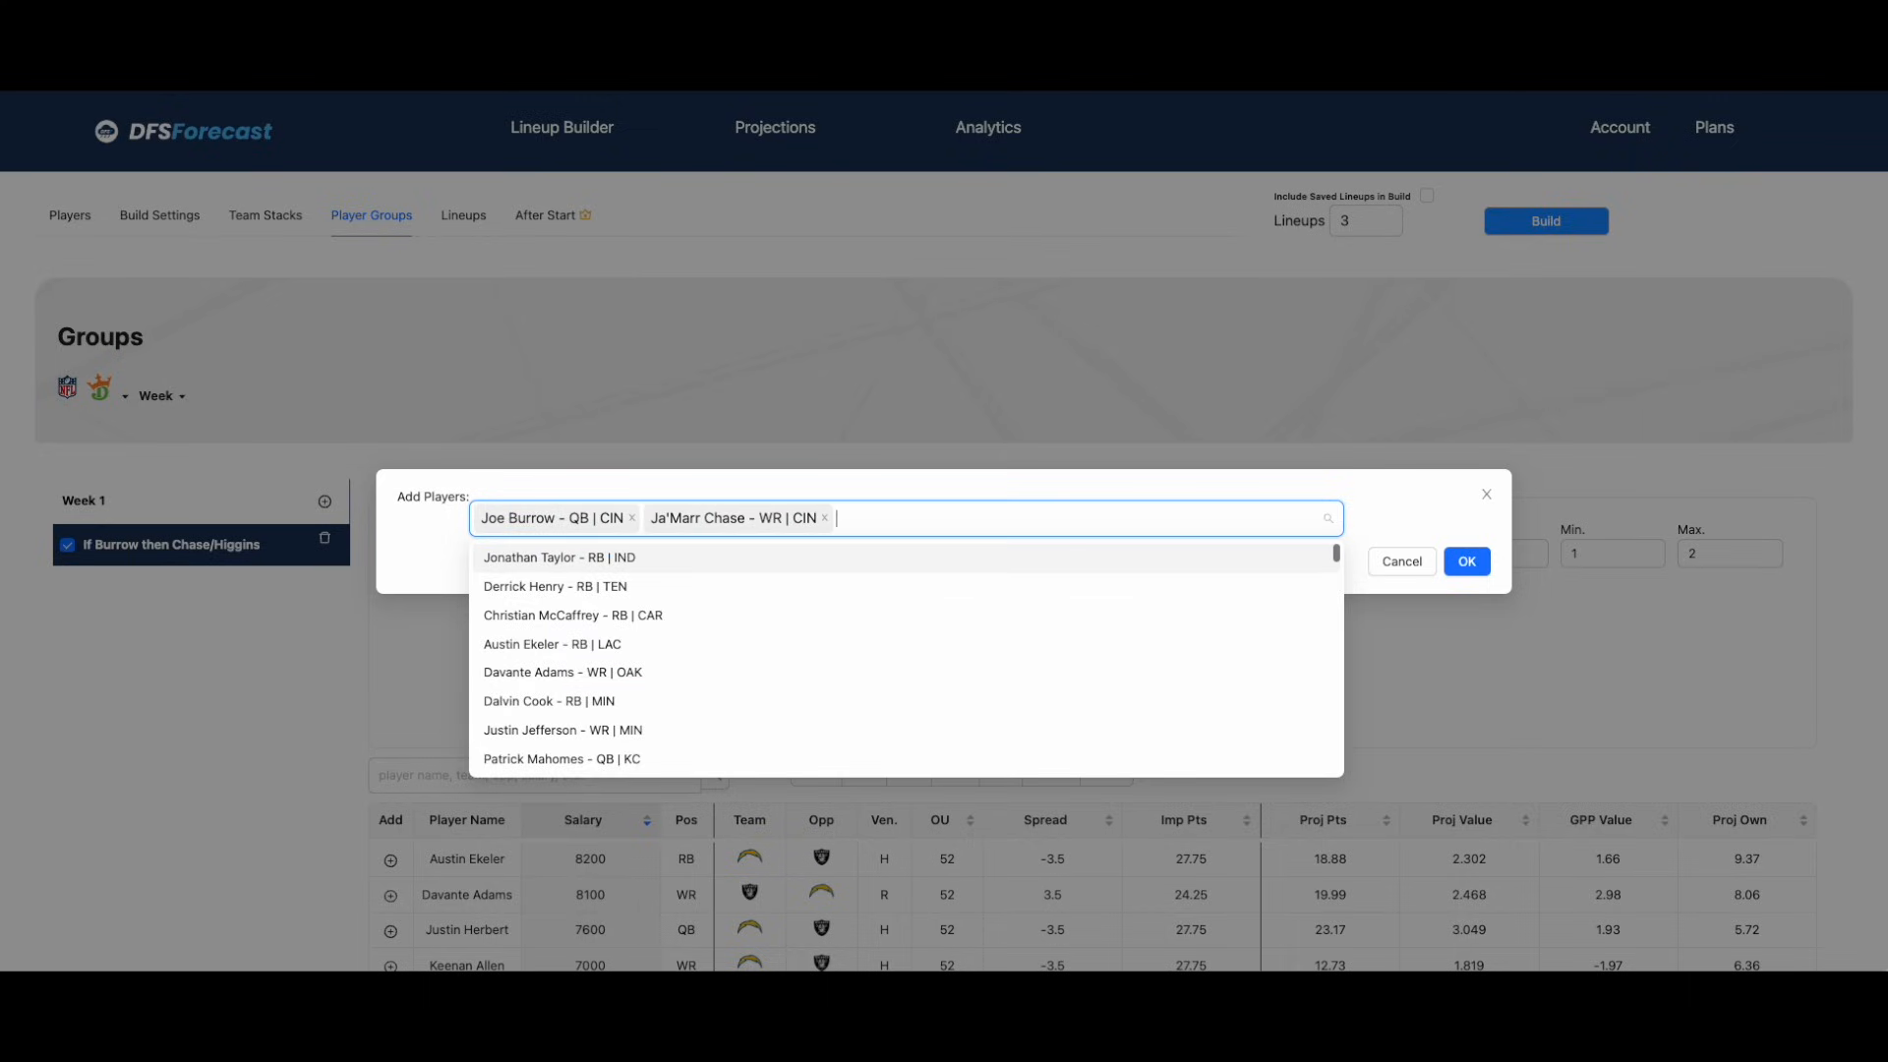
text(Higgins)
key(Return)
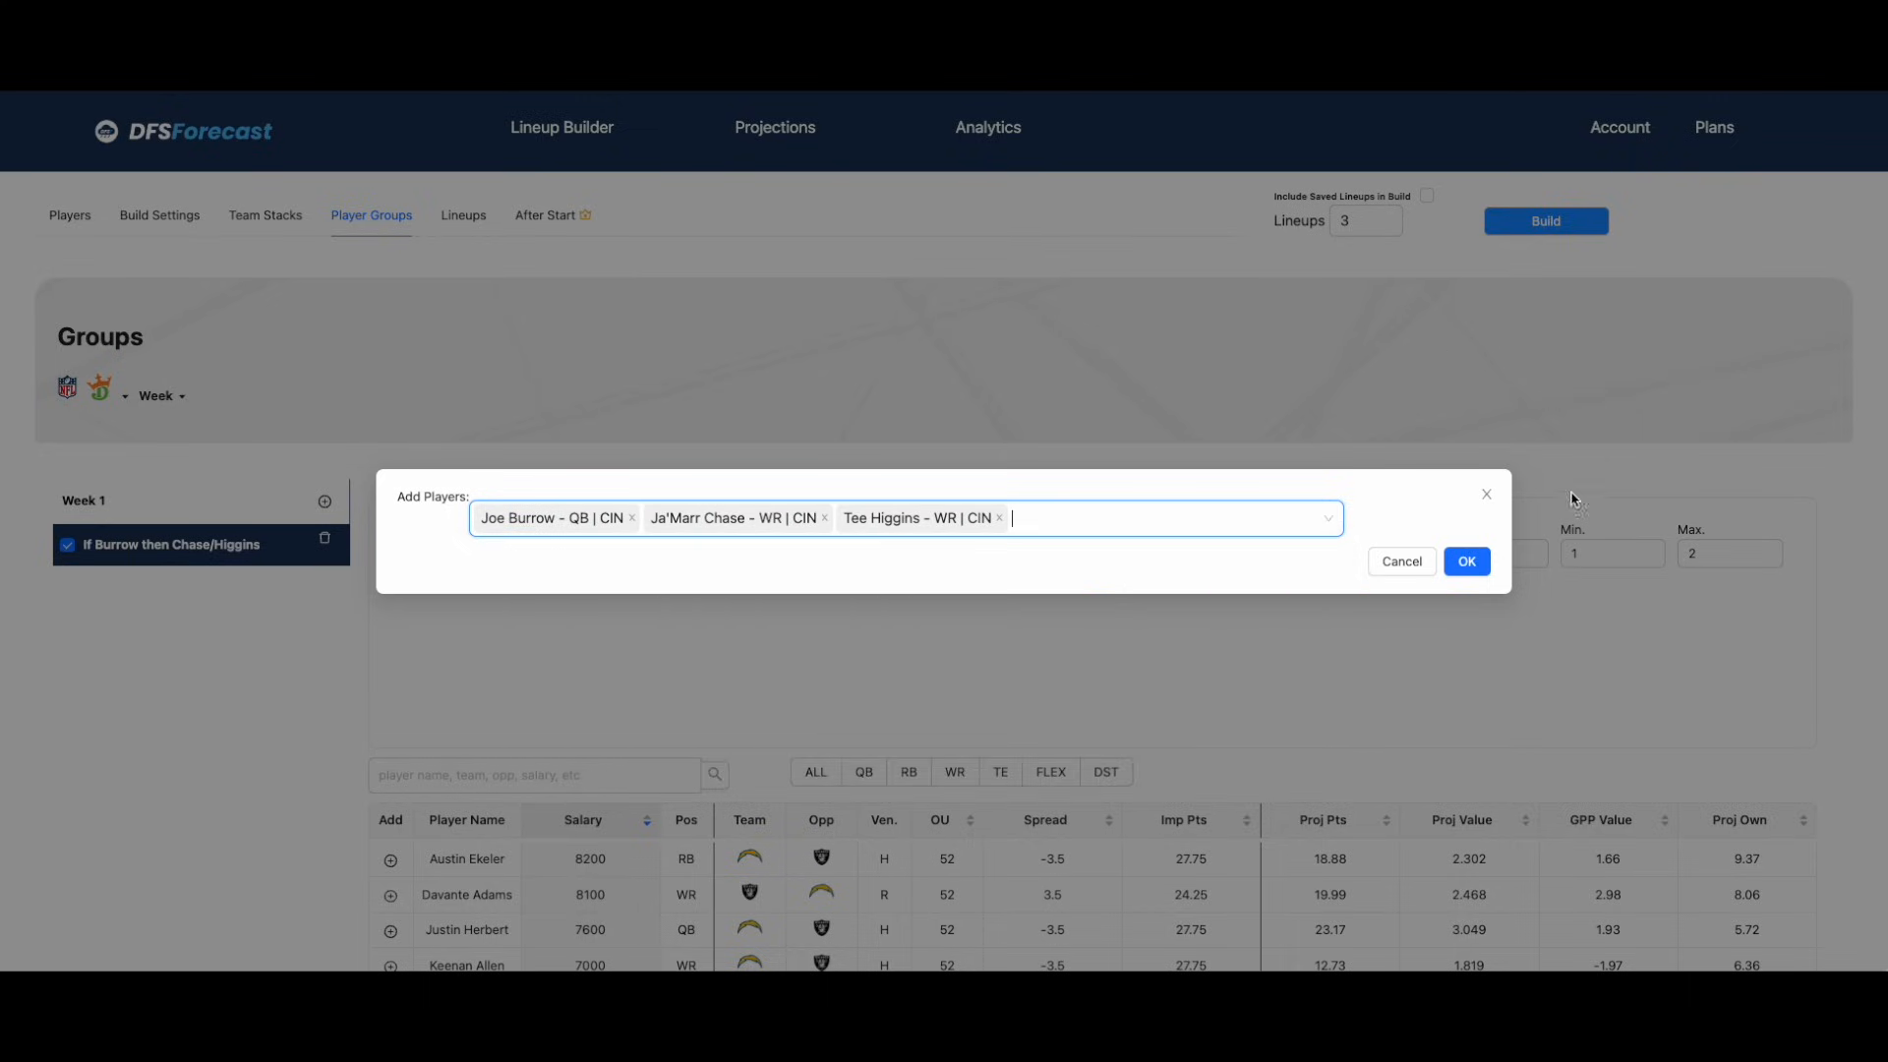
click(1466, 562)
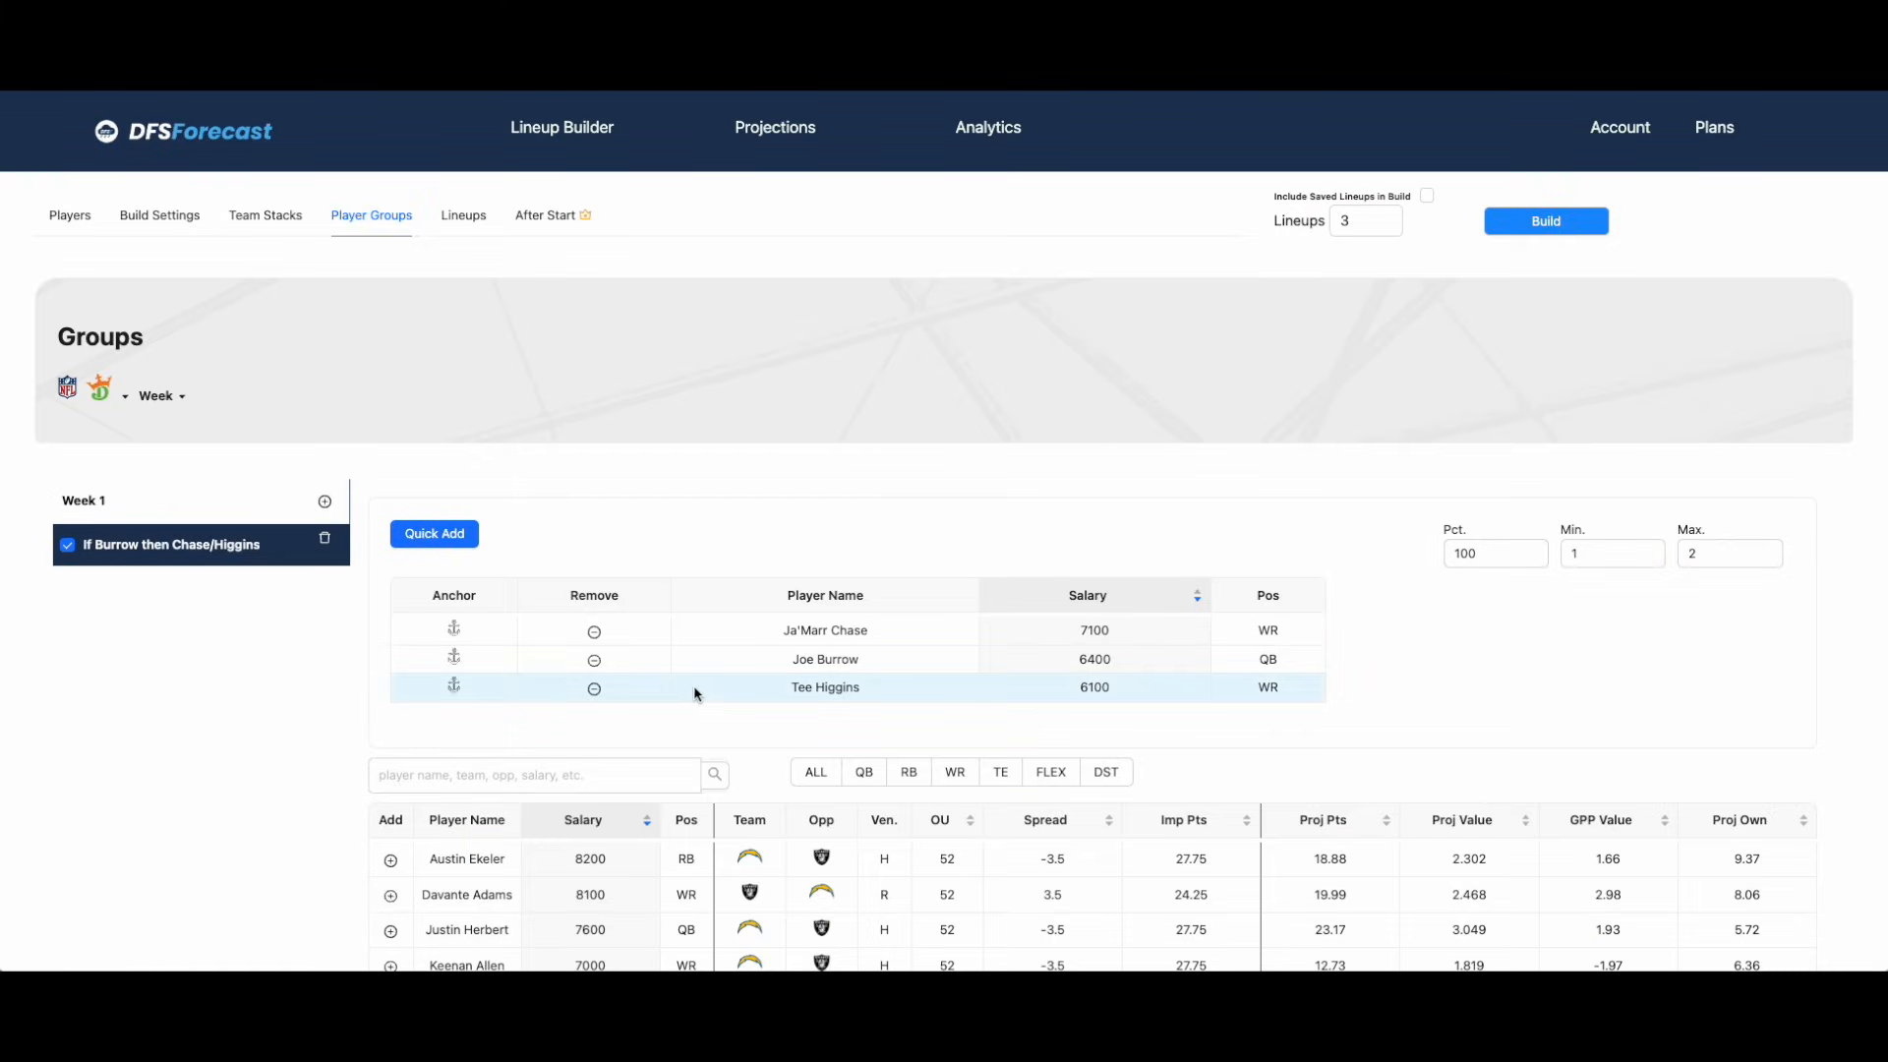
Make Joe Burrow the group's anchor player and set its minimum to 2 and maximum to 3.
click(460, 666)
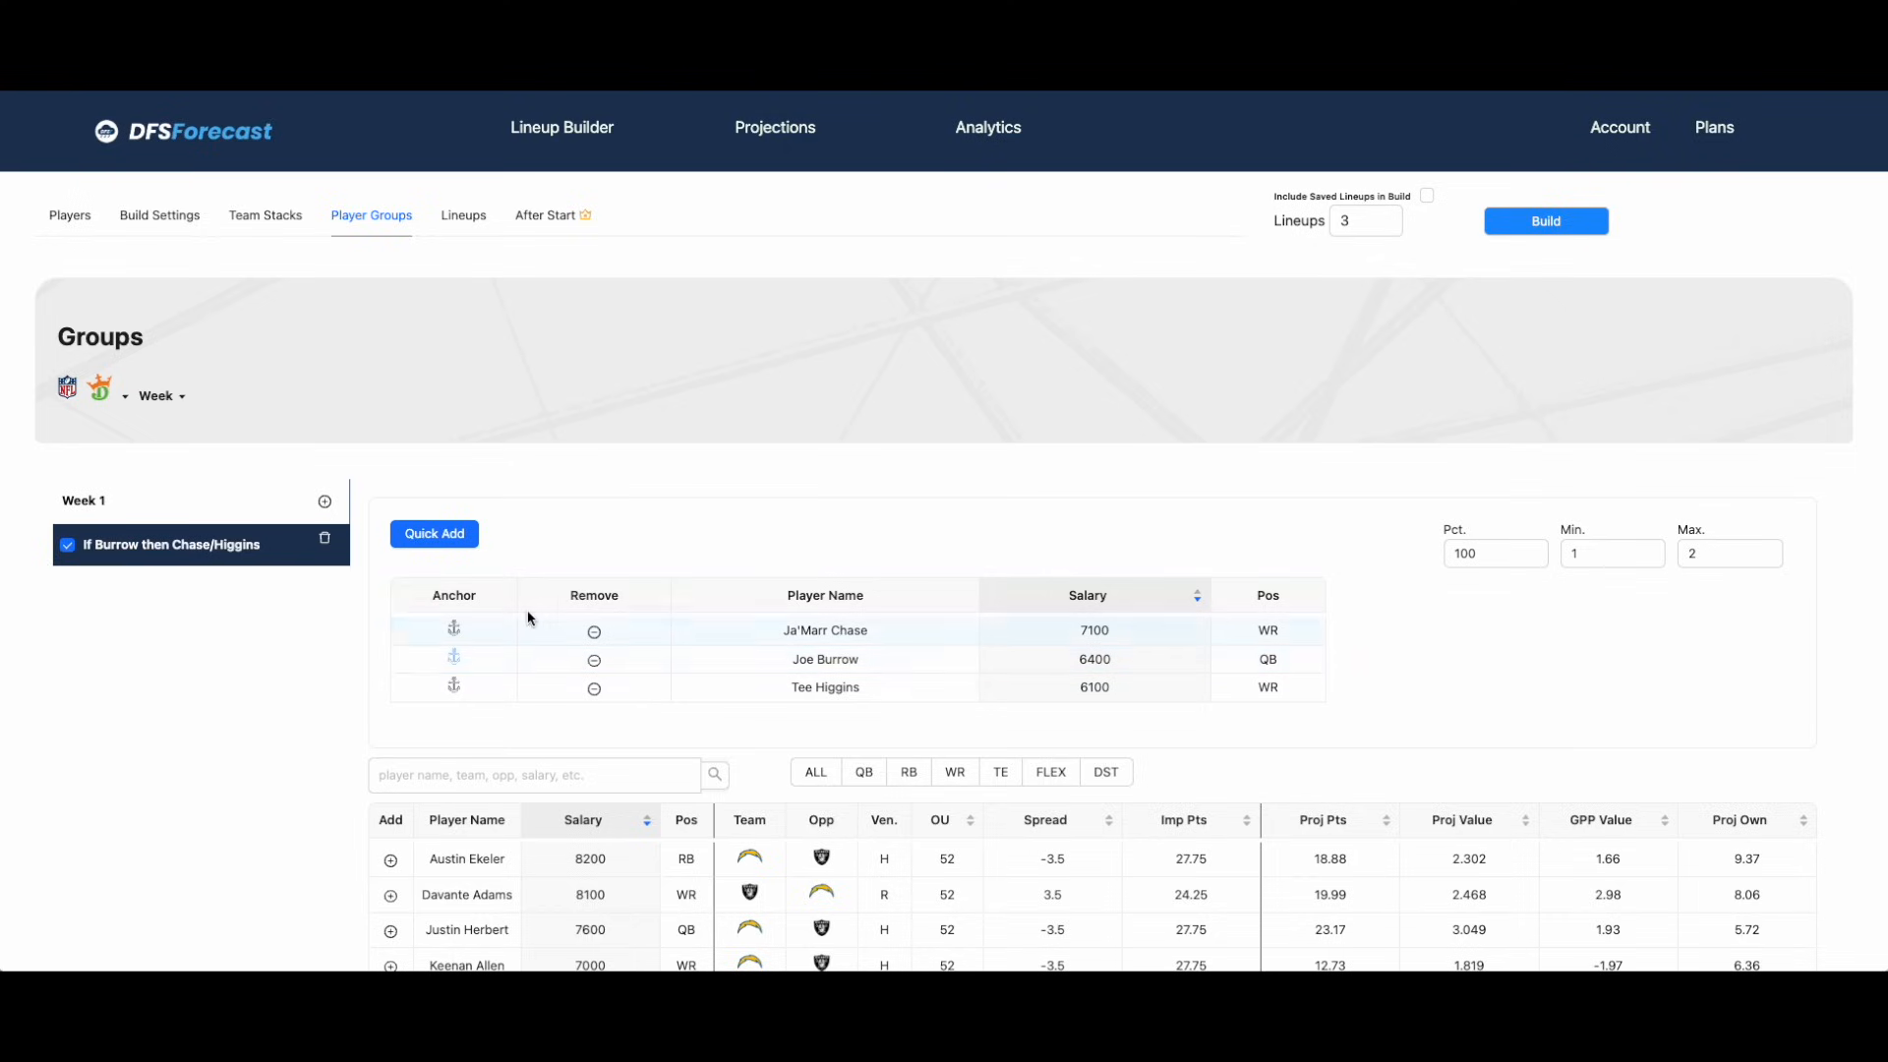
mouse_move(458, 599)
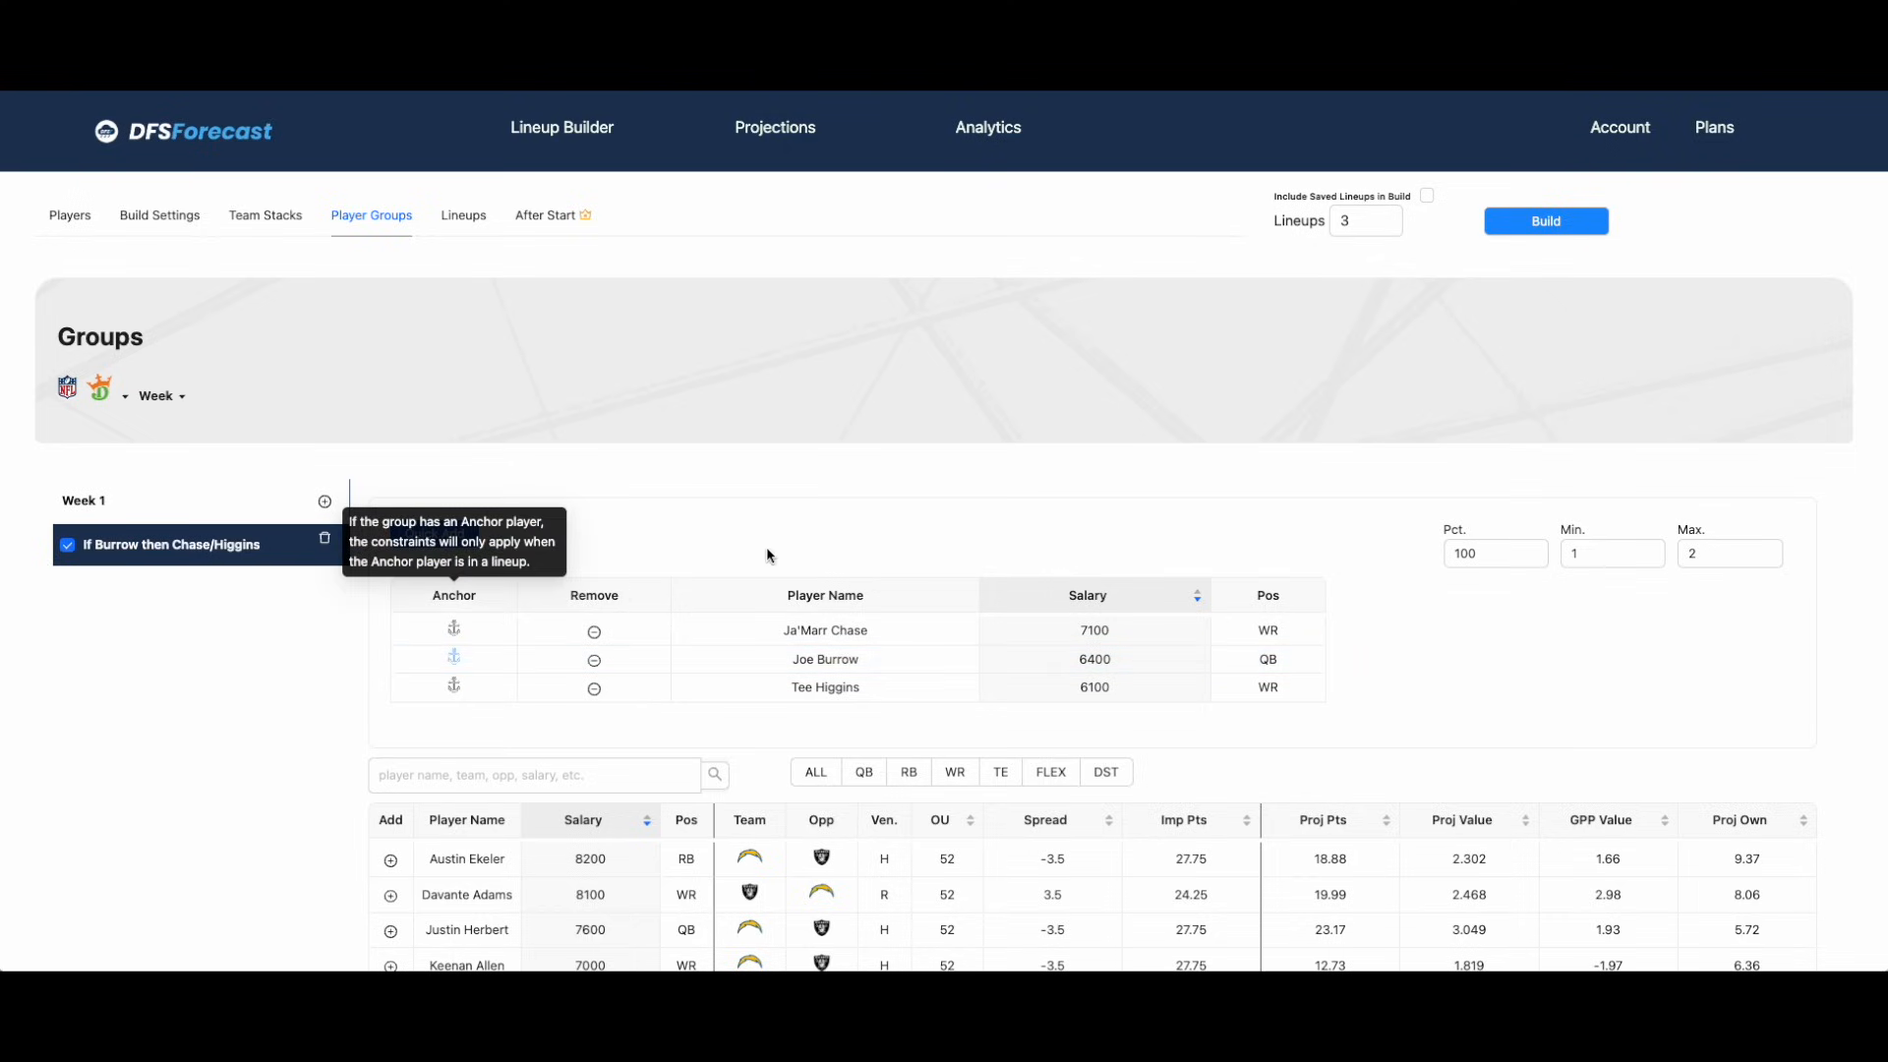
double_click(1588, 556)
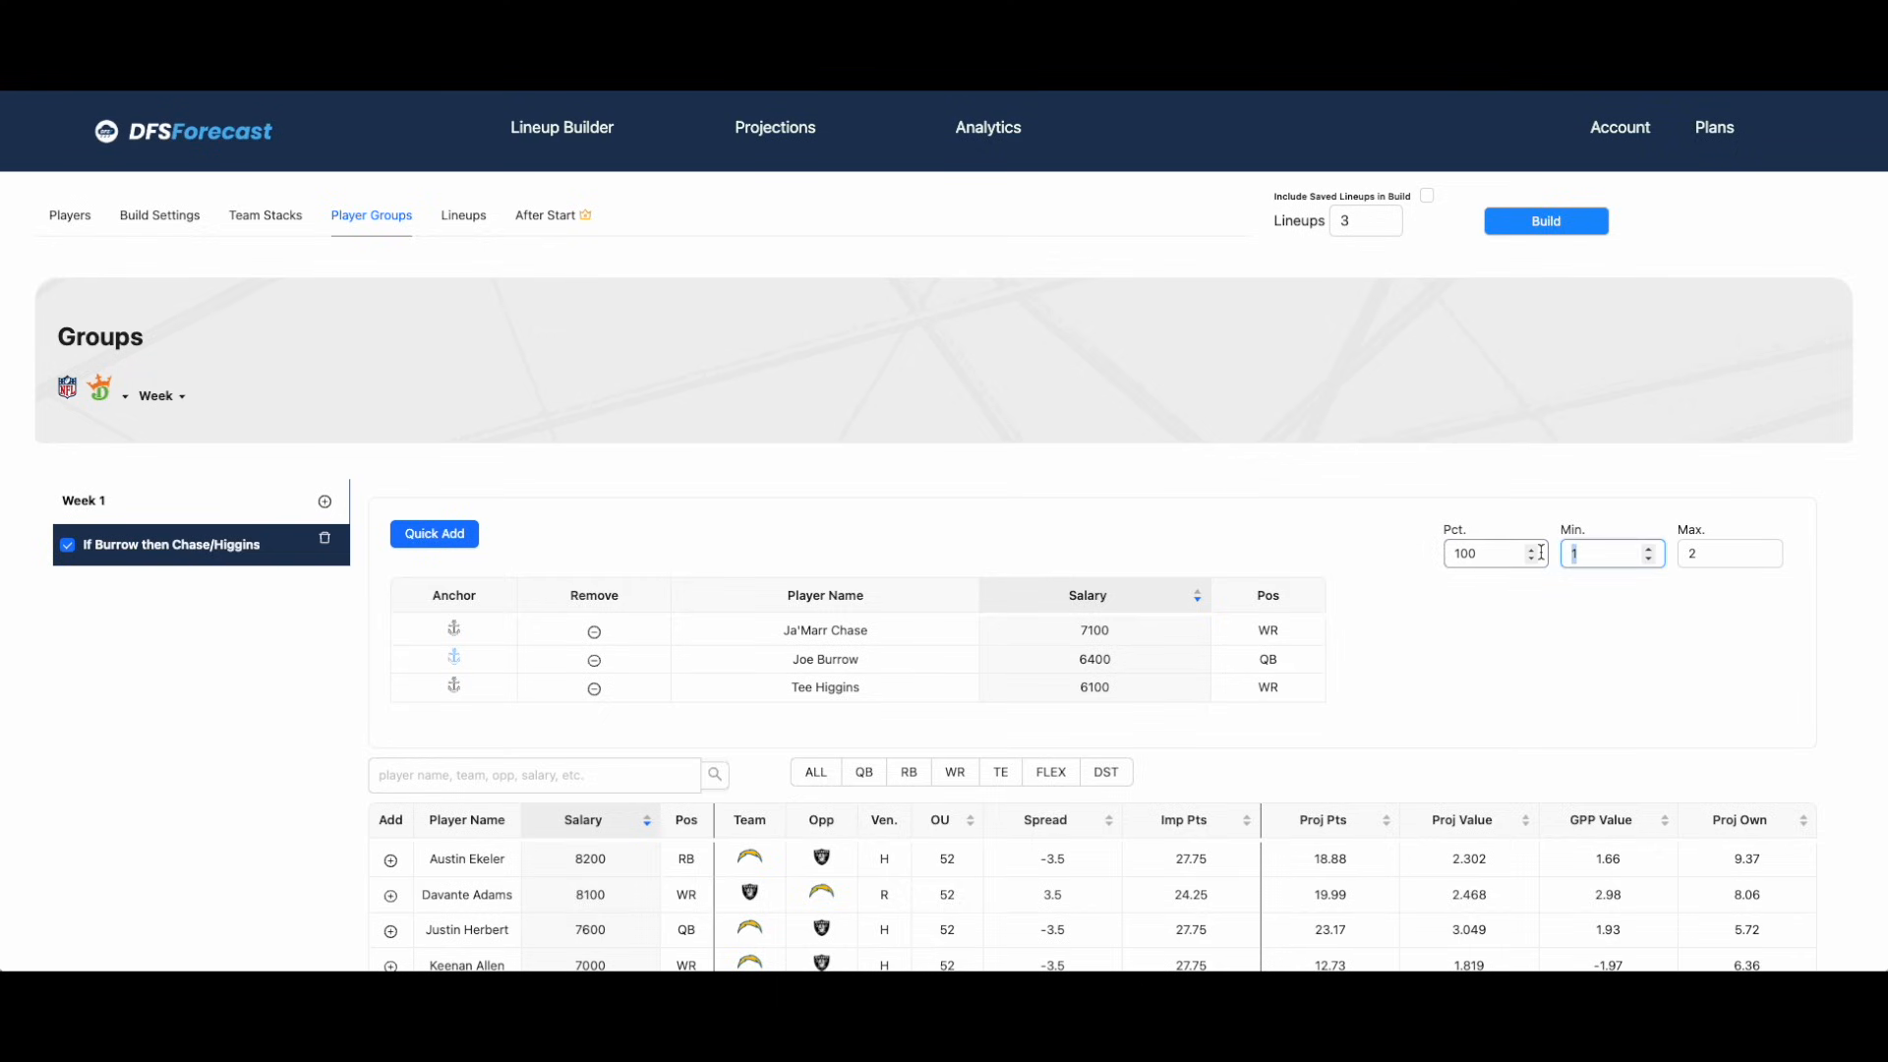
text(2)
key(Tab)
text(3)
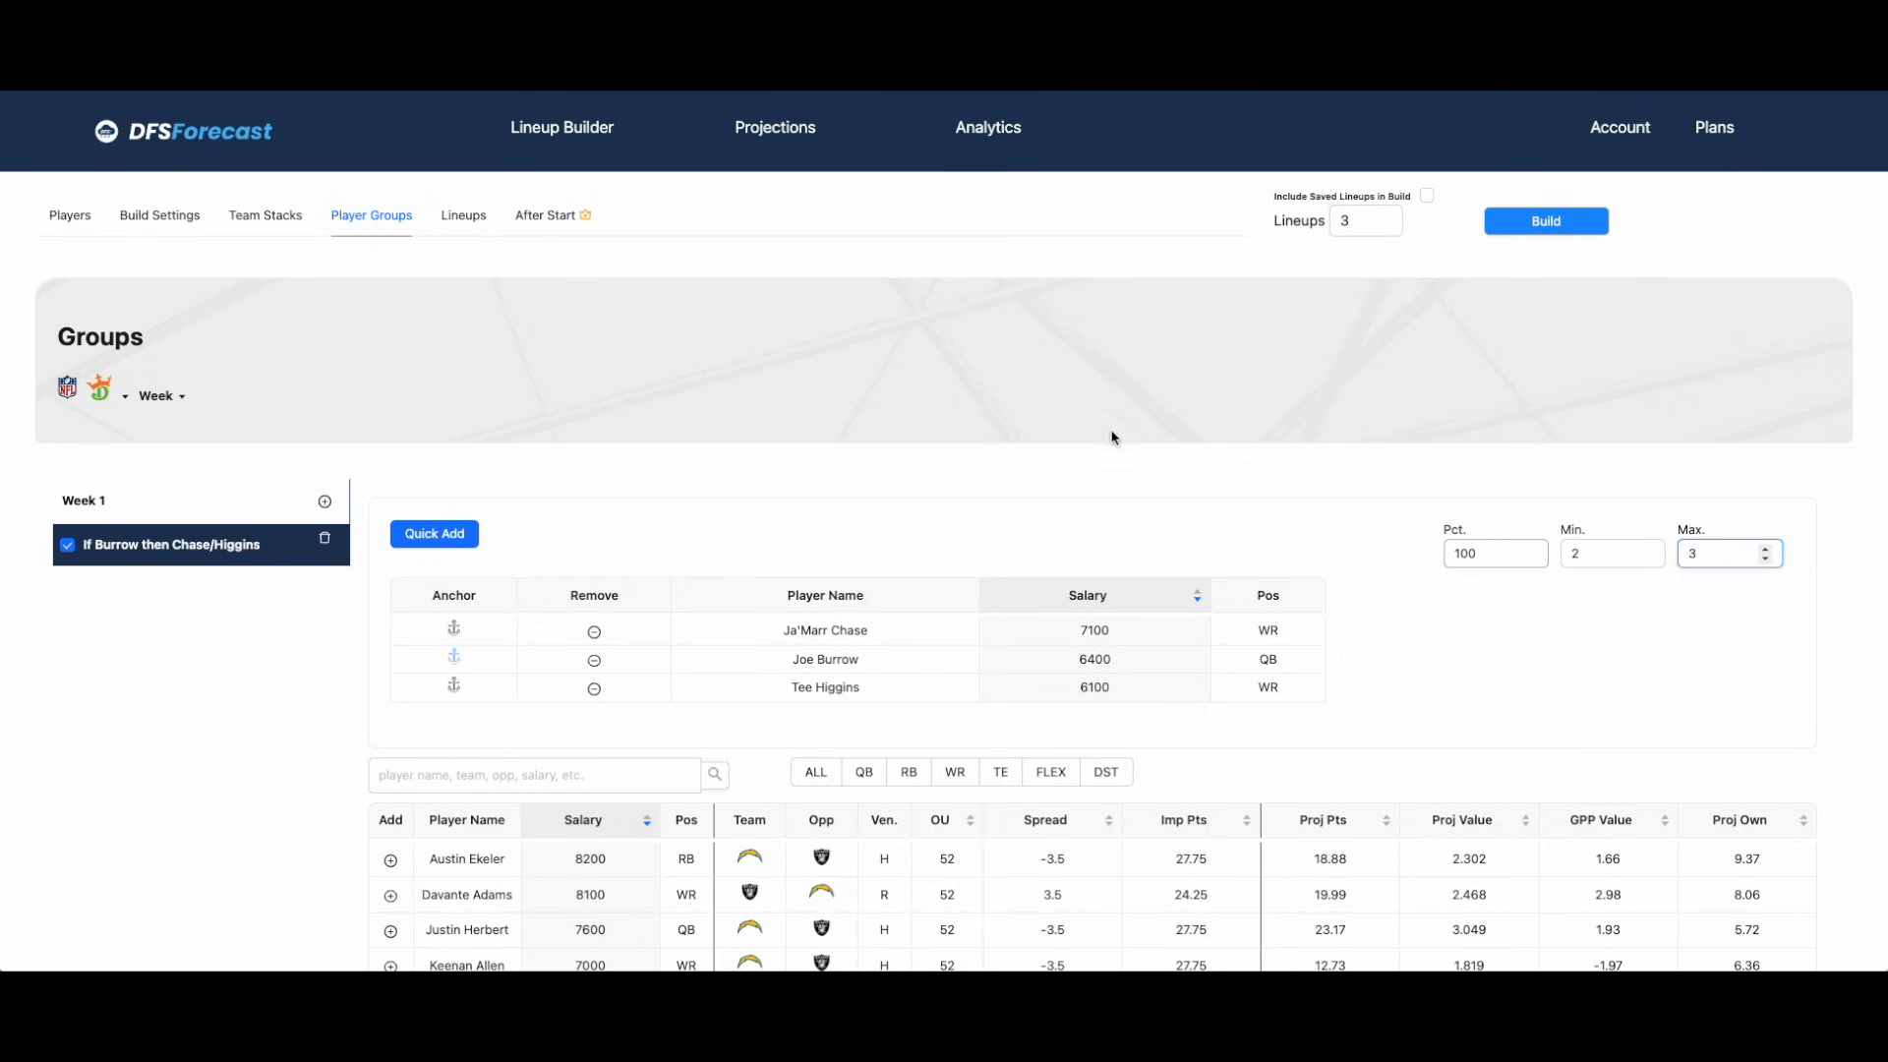
click(932, 444)
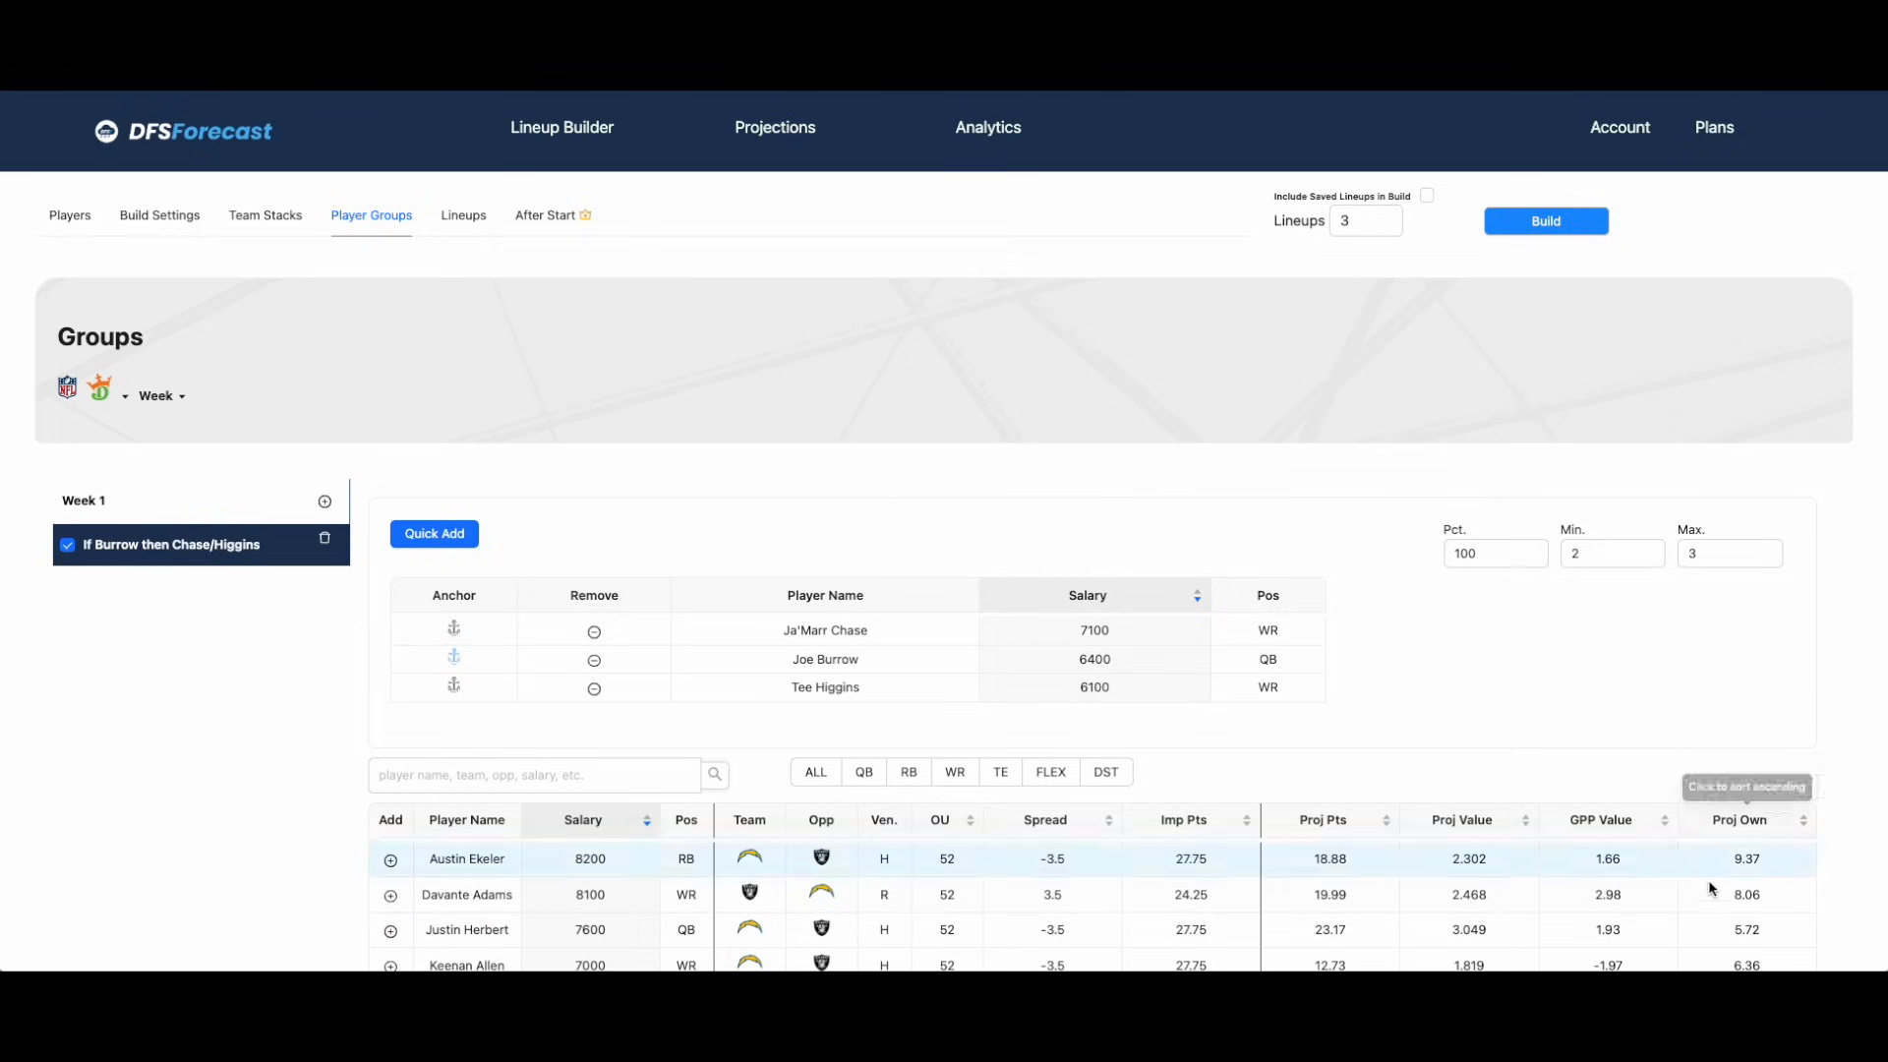
Add a second Week 1 group and name it "Ekeler Adams Mini".
scroll(1742, 875, down, 3)
scroll(1742, 875, up, 3)
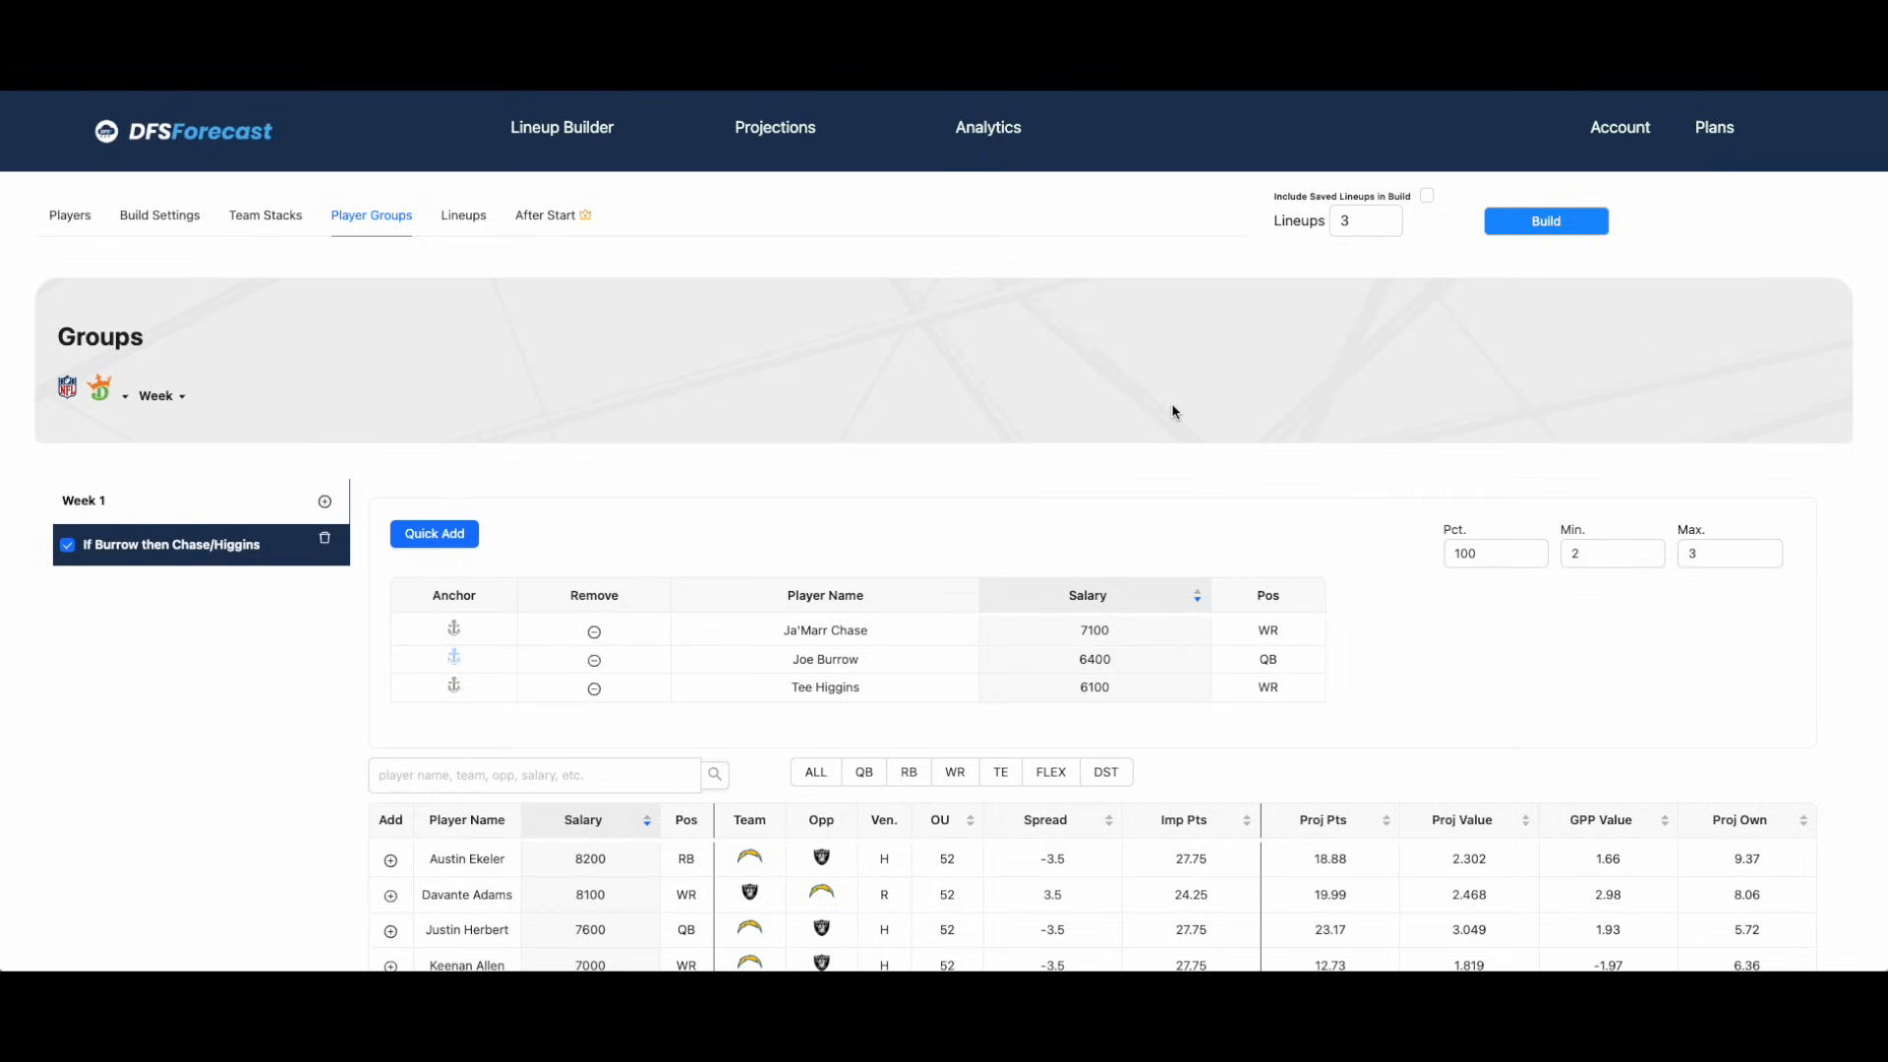
click(323, 504)
double_click(110, 588)
text(Ekeler Adams Mini)
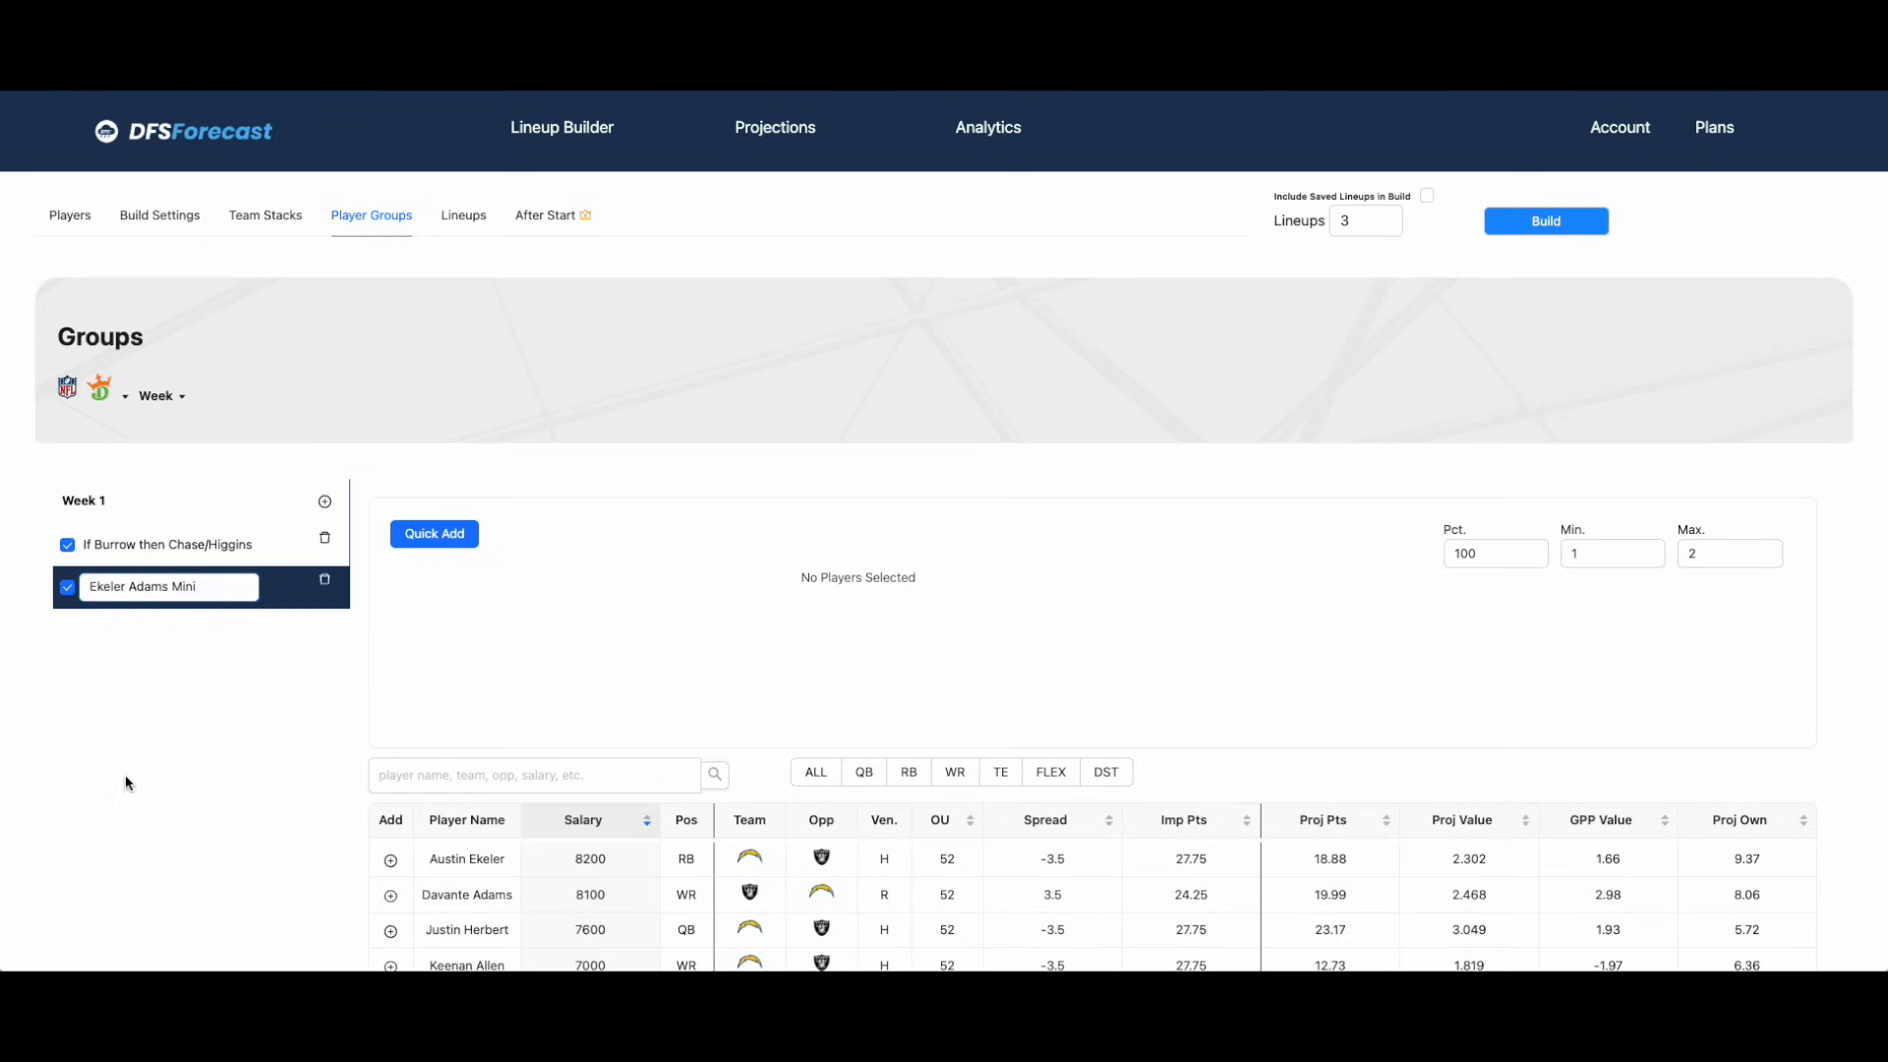
click(128, 782)
Add Austin Ekeler and Davante Adams to the "Ekeler Adams Mini" group.
click(435, 534)
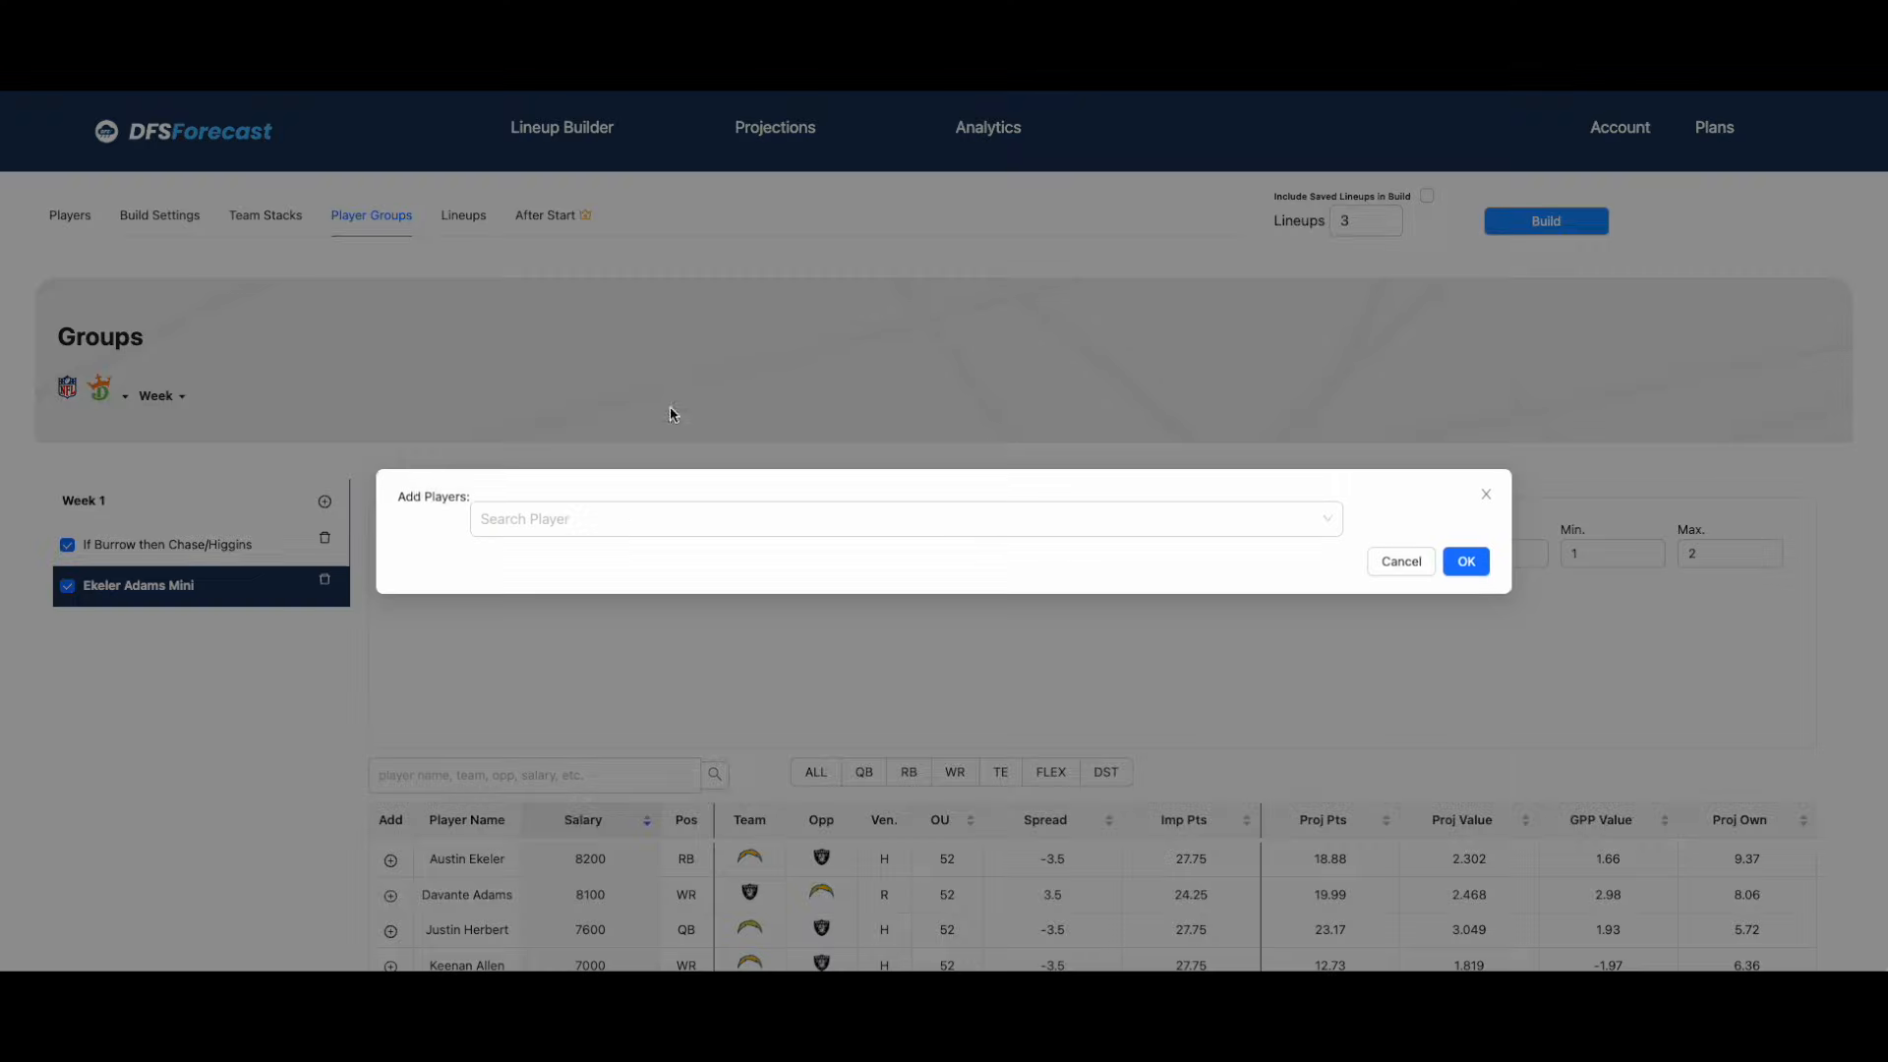
click(662, 520)
text(eke)
key(Return)
text(Ada)
key(Return)
key(Escape)
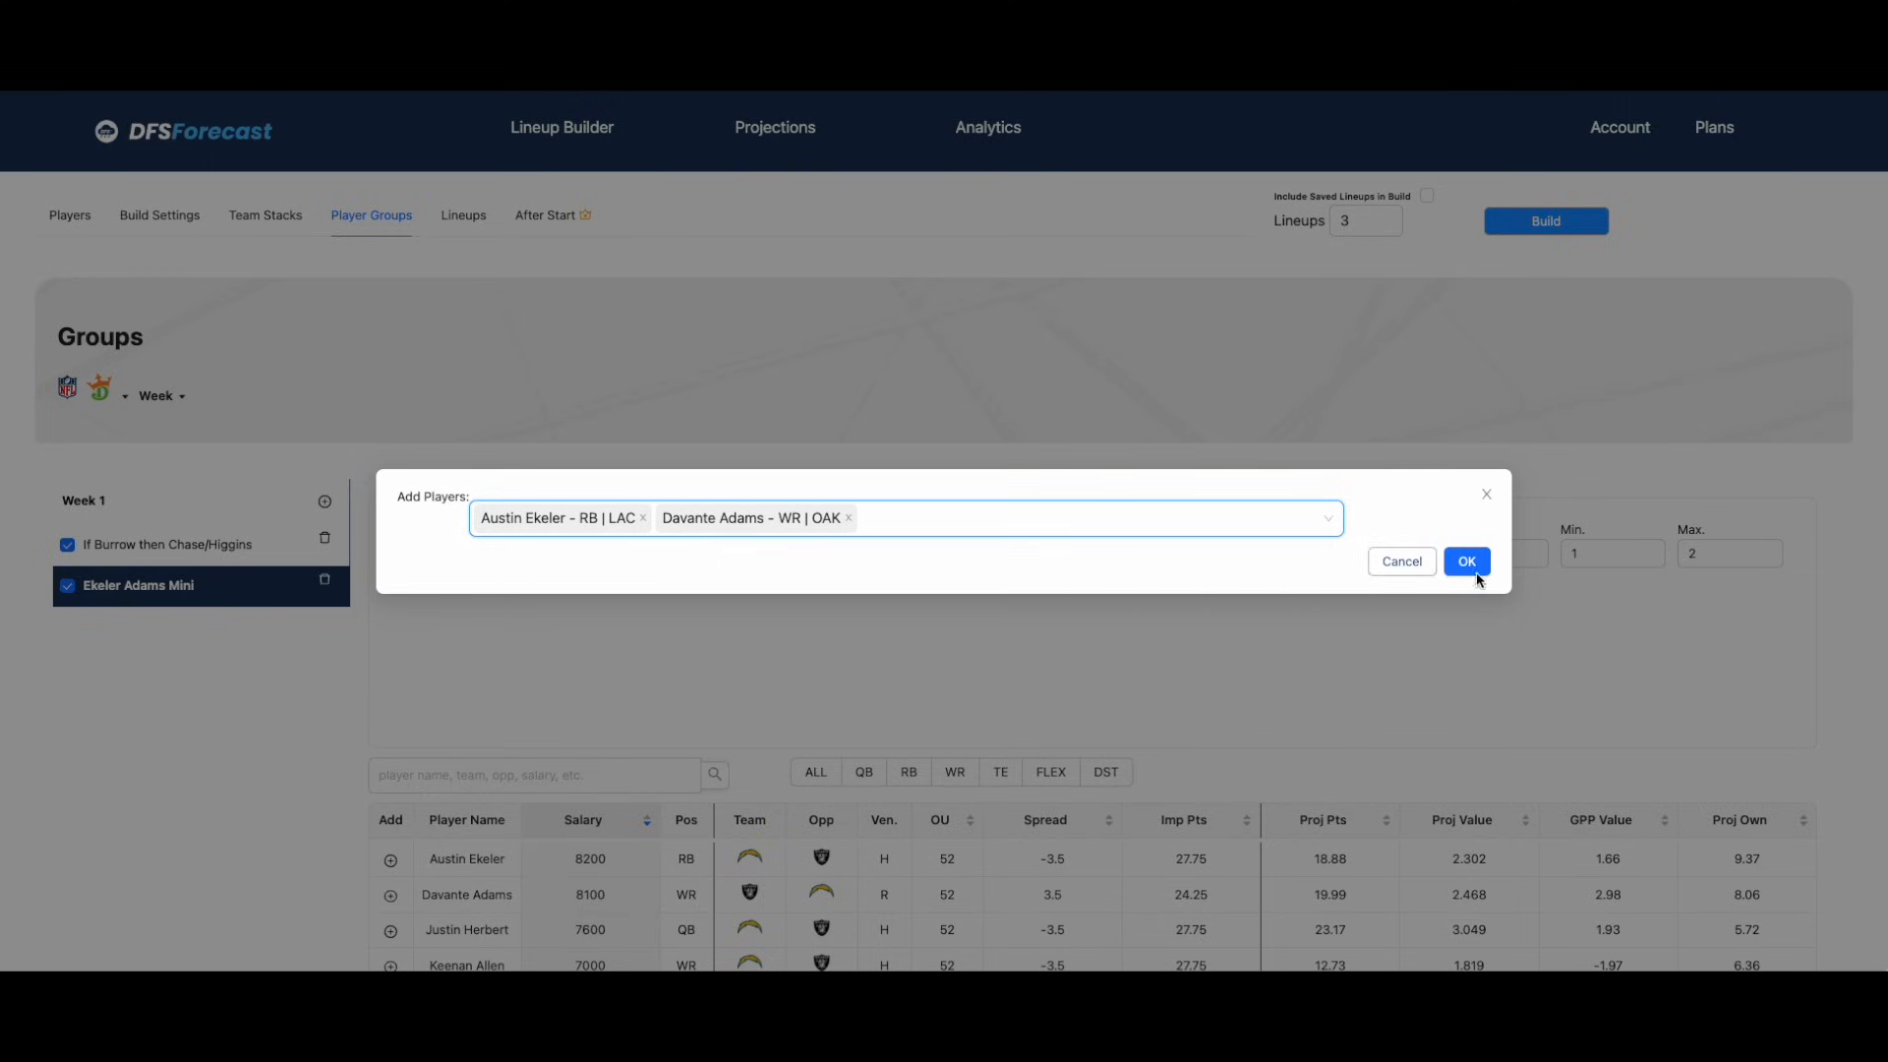
click(1467, 563)
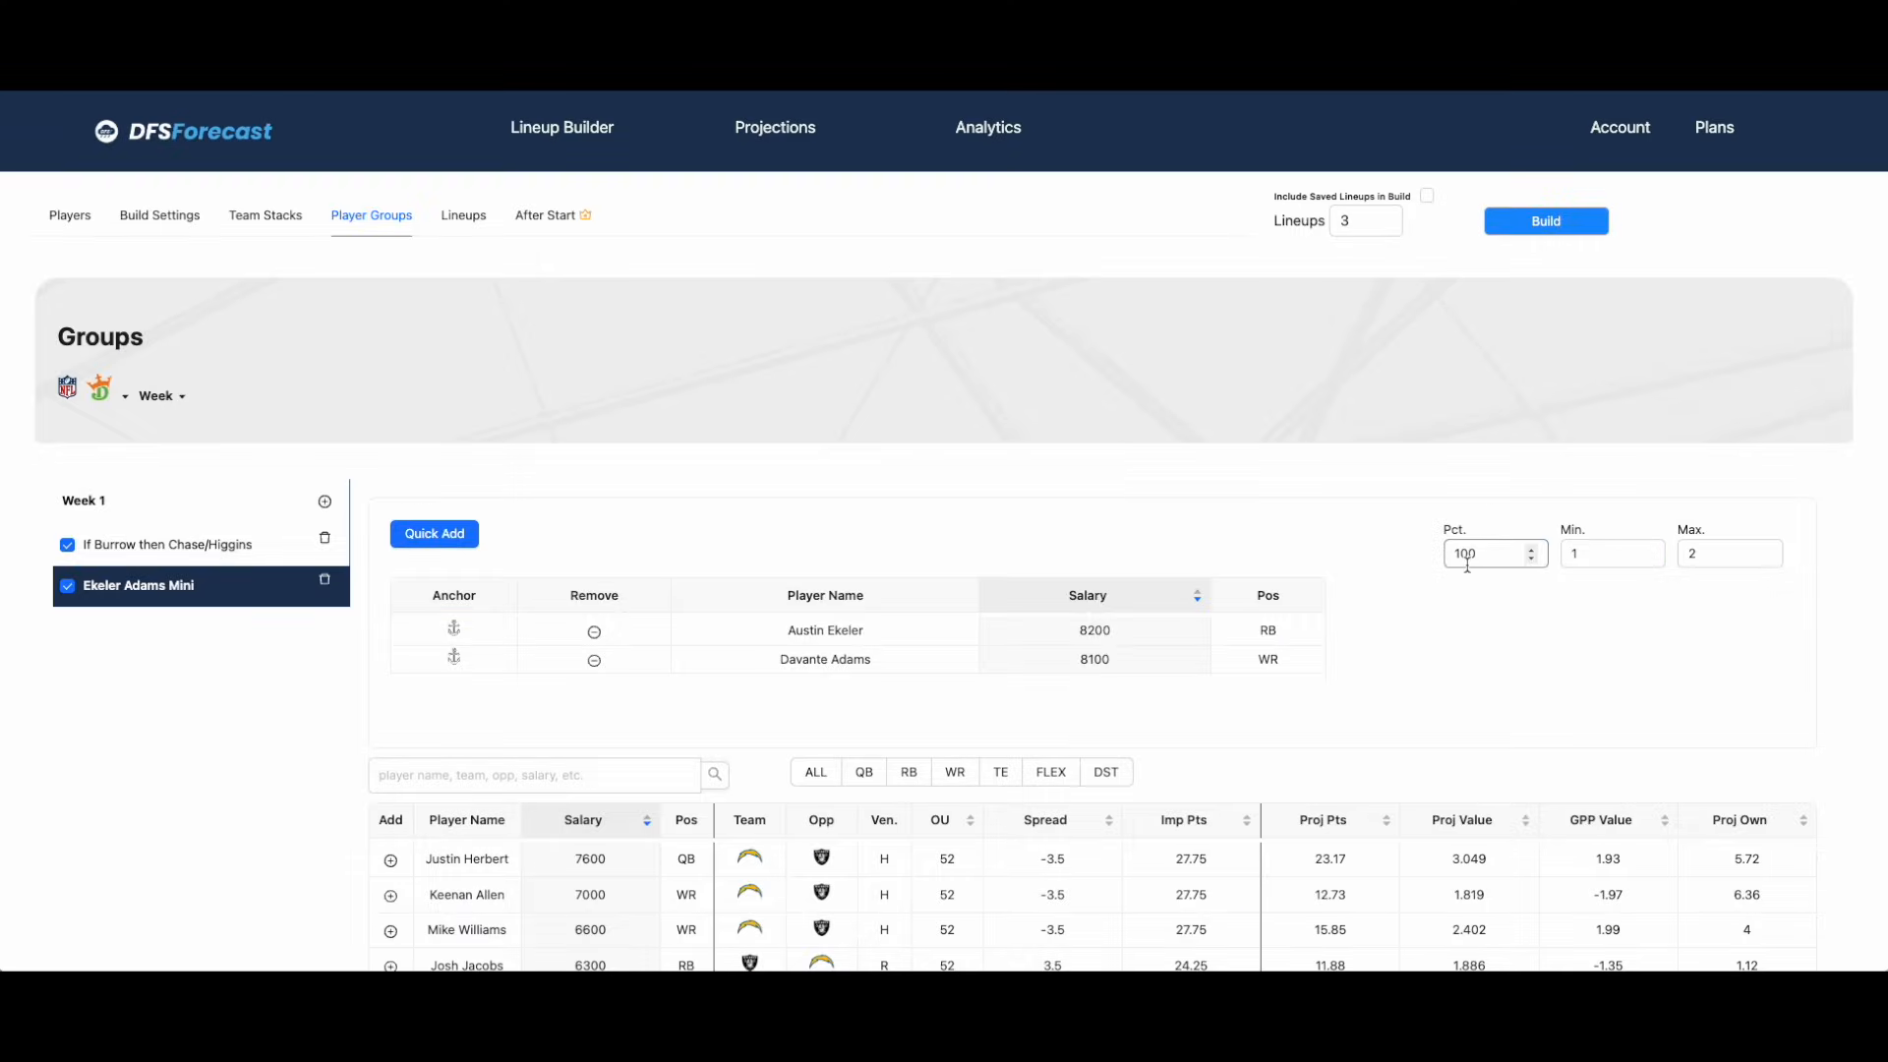
Set the Ekeler Adams Mini group's minimum to 2 and its percentage to 4.
double_click(1558, 552)
text(2)
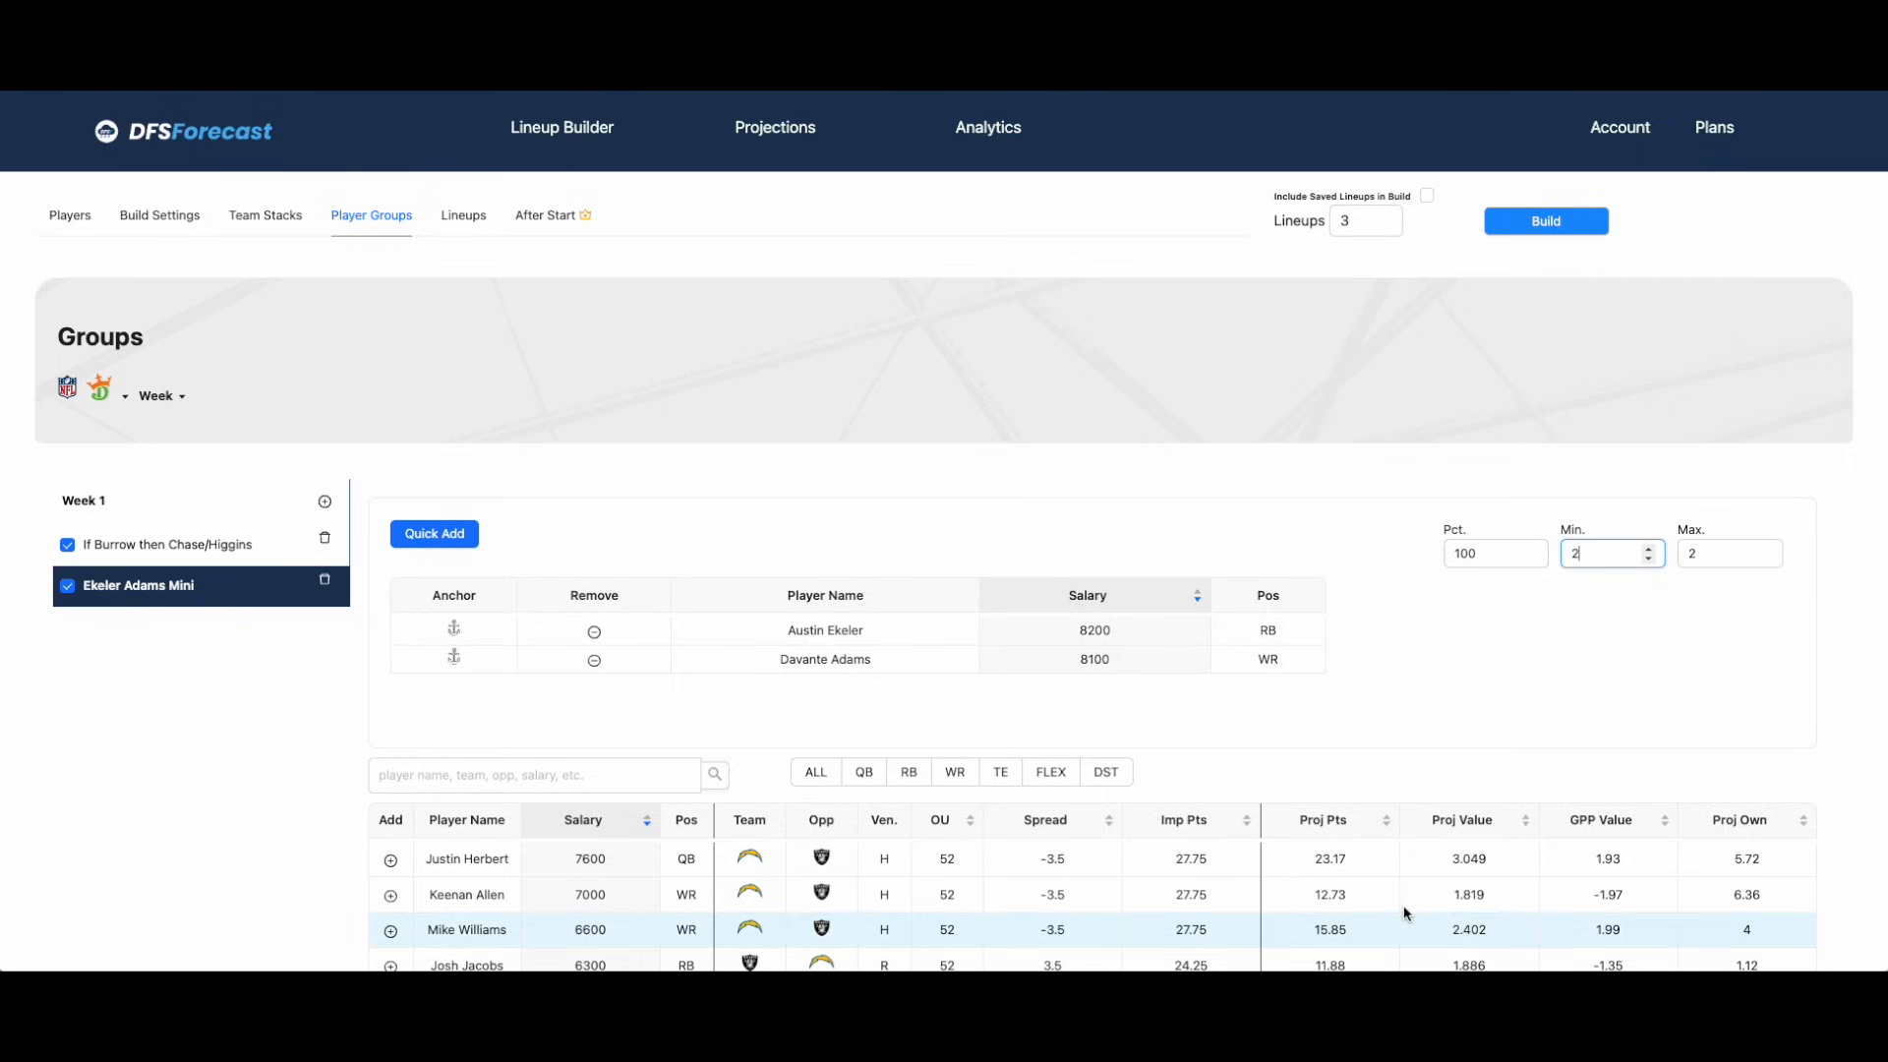
double_click(1467, 554)
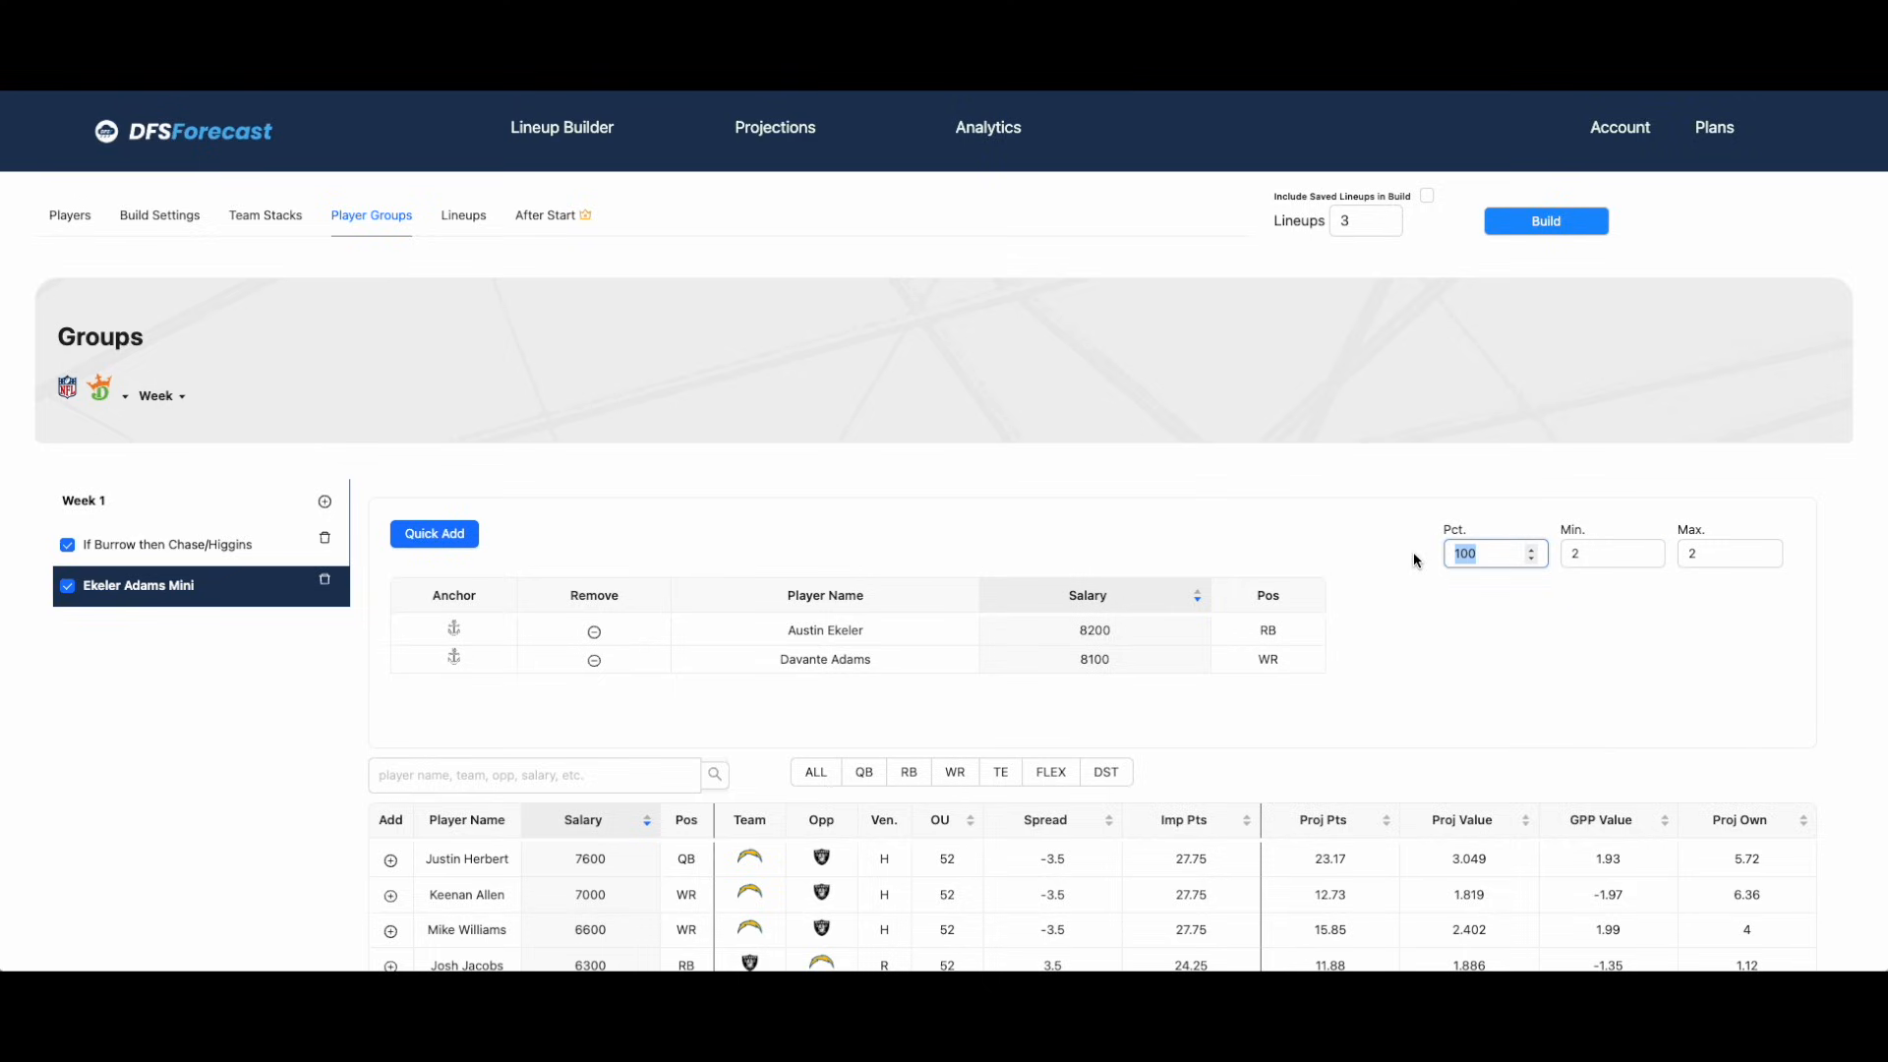
text(4)
click(974, 433)
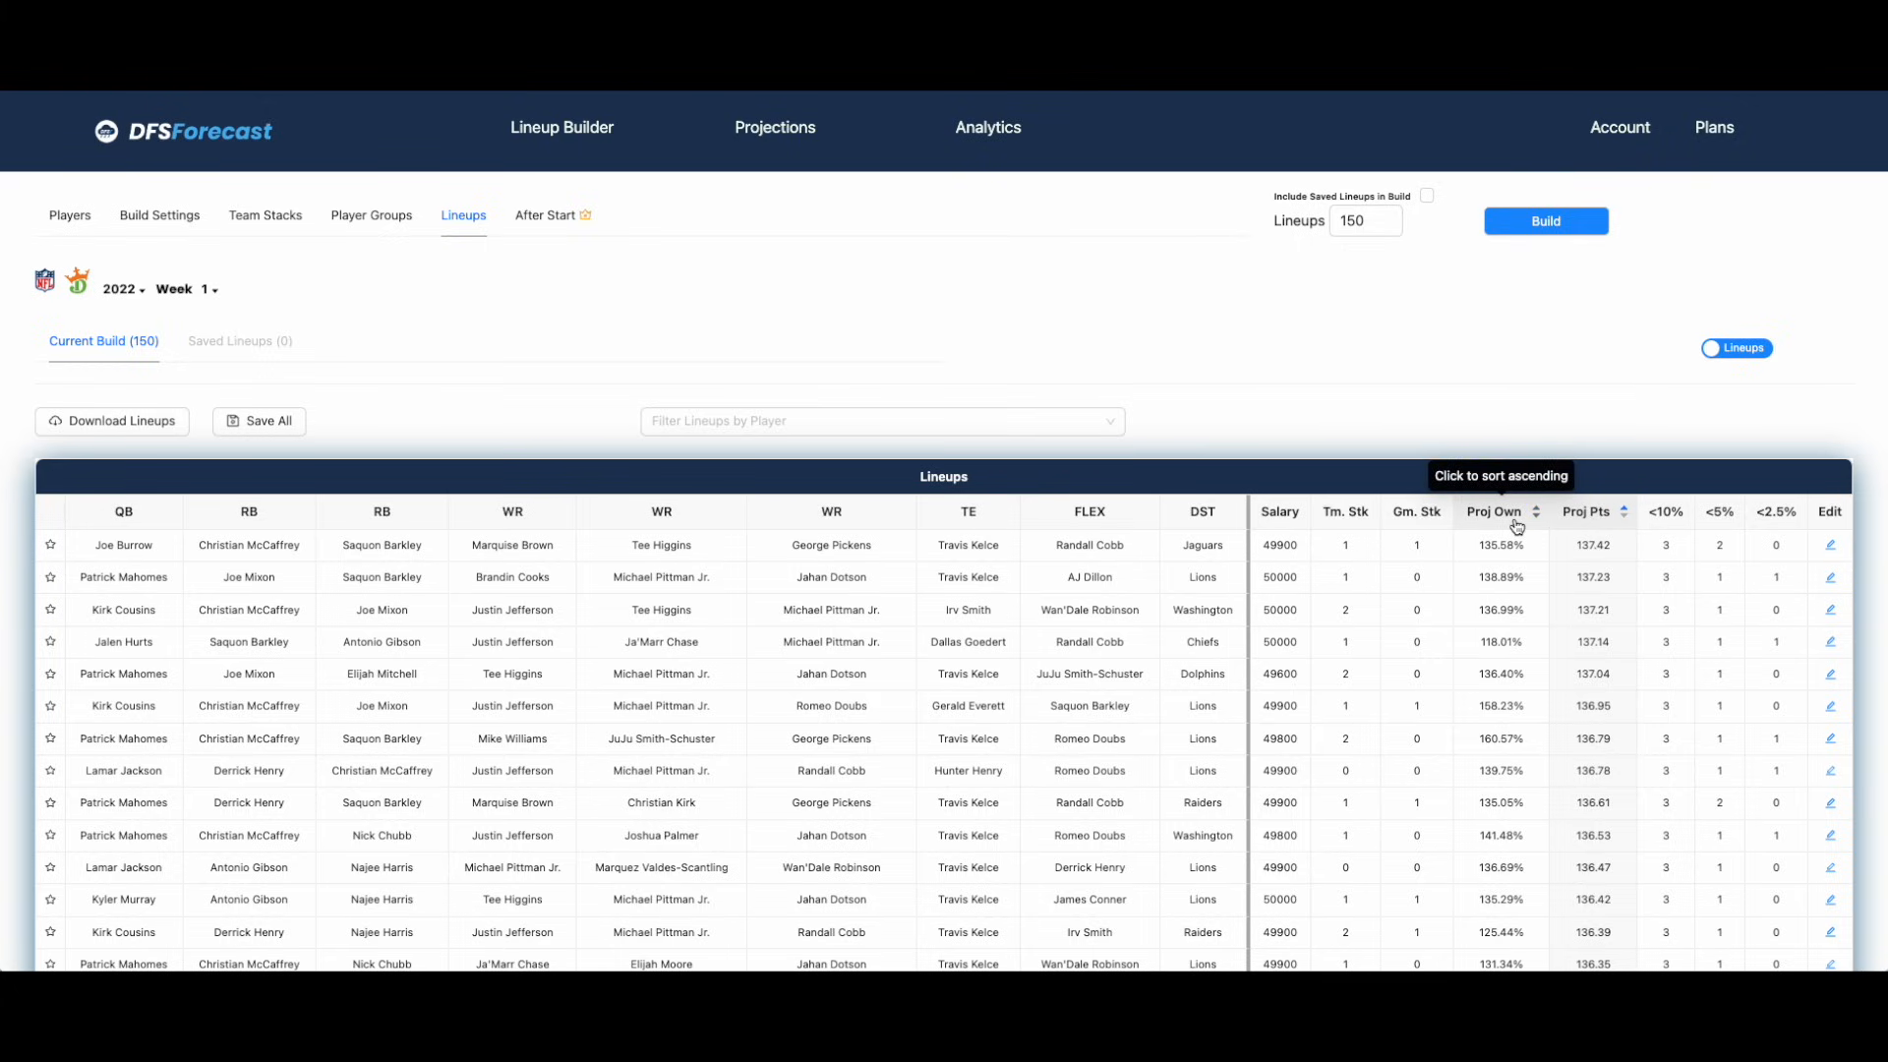
Save the first two lineups of the current build and check them among the saved lineups.
click(50, 545)
click(50, 577)
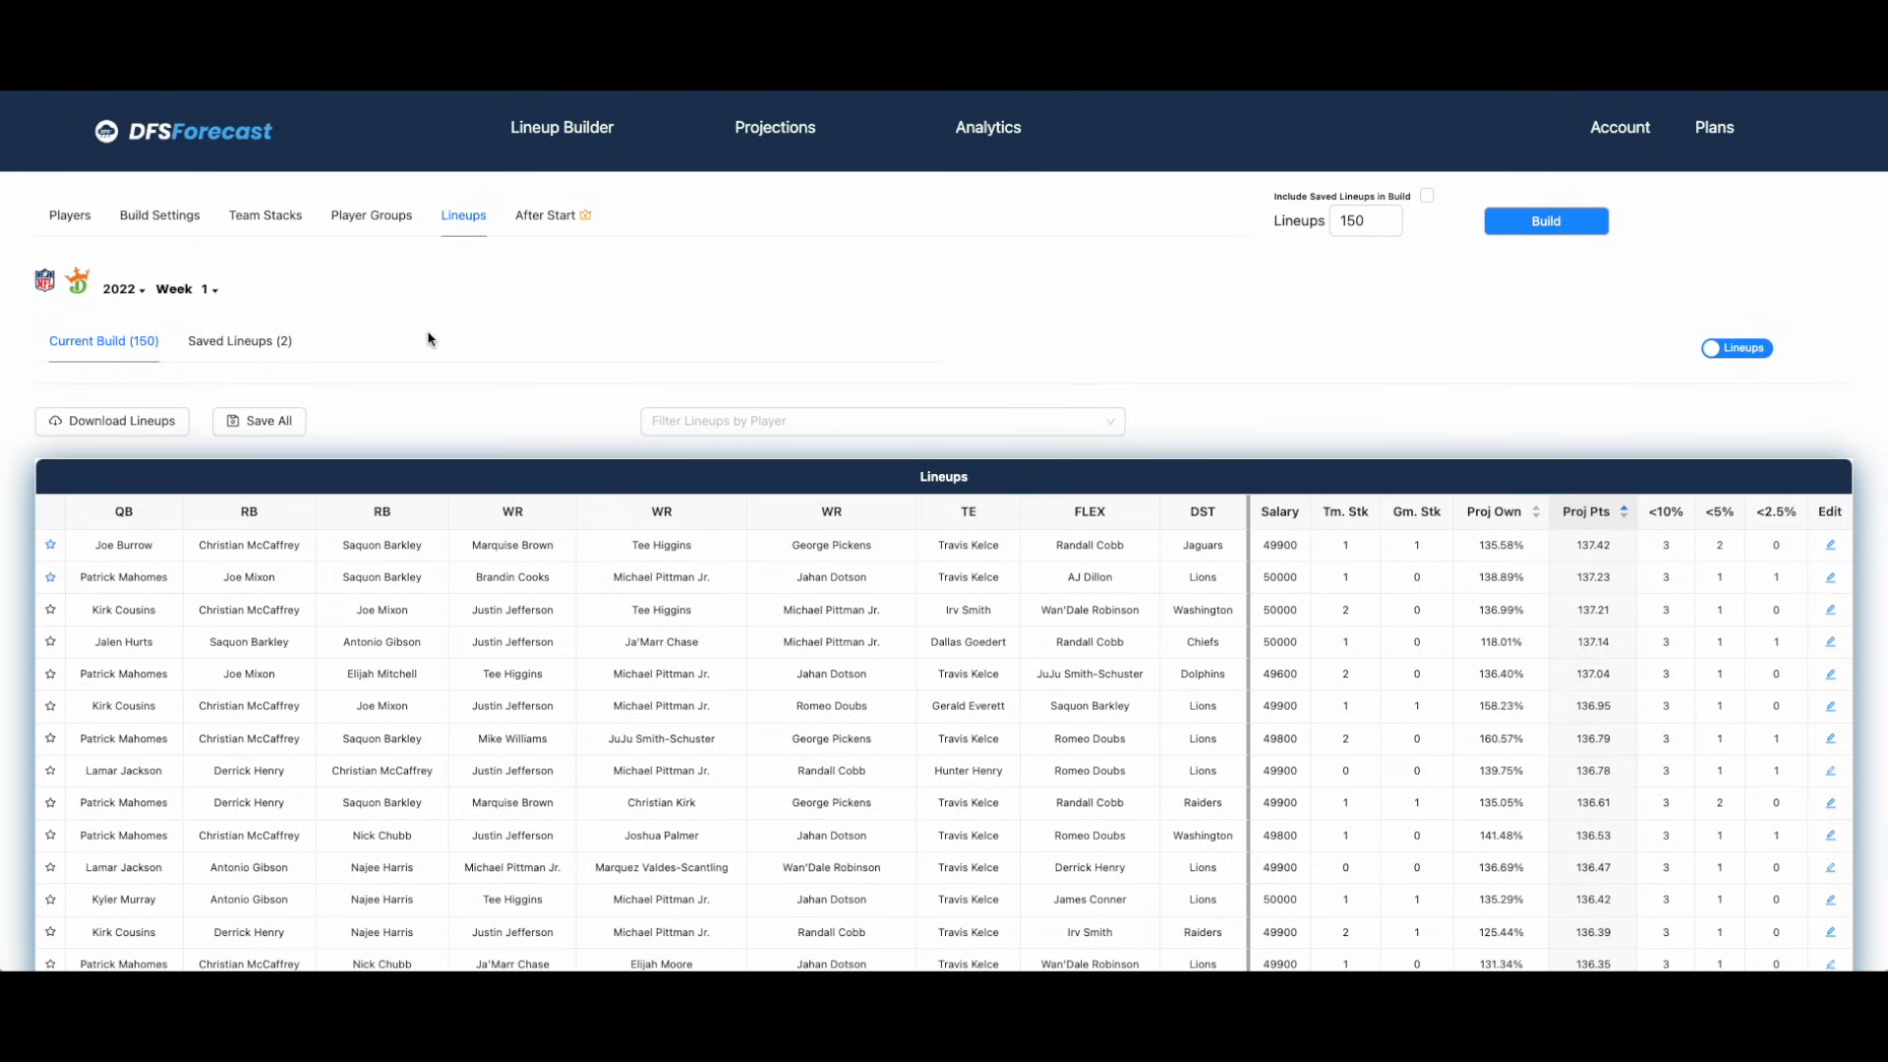
click(190, 344)
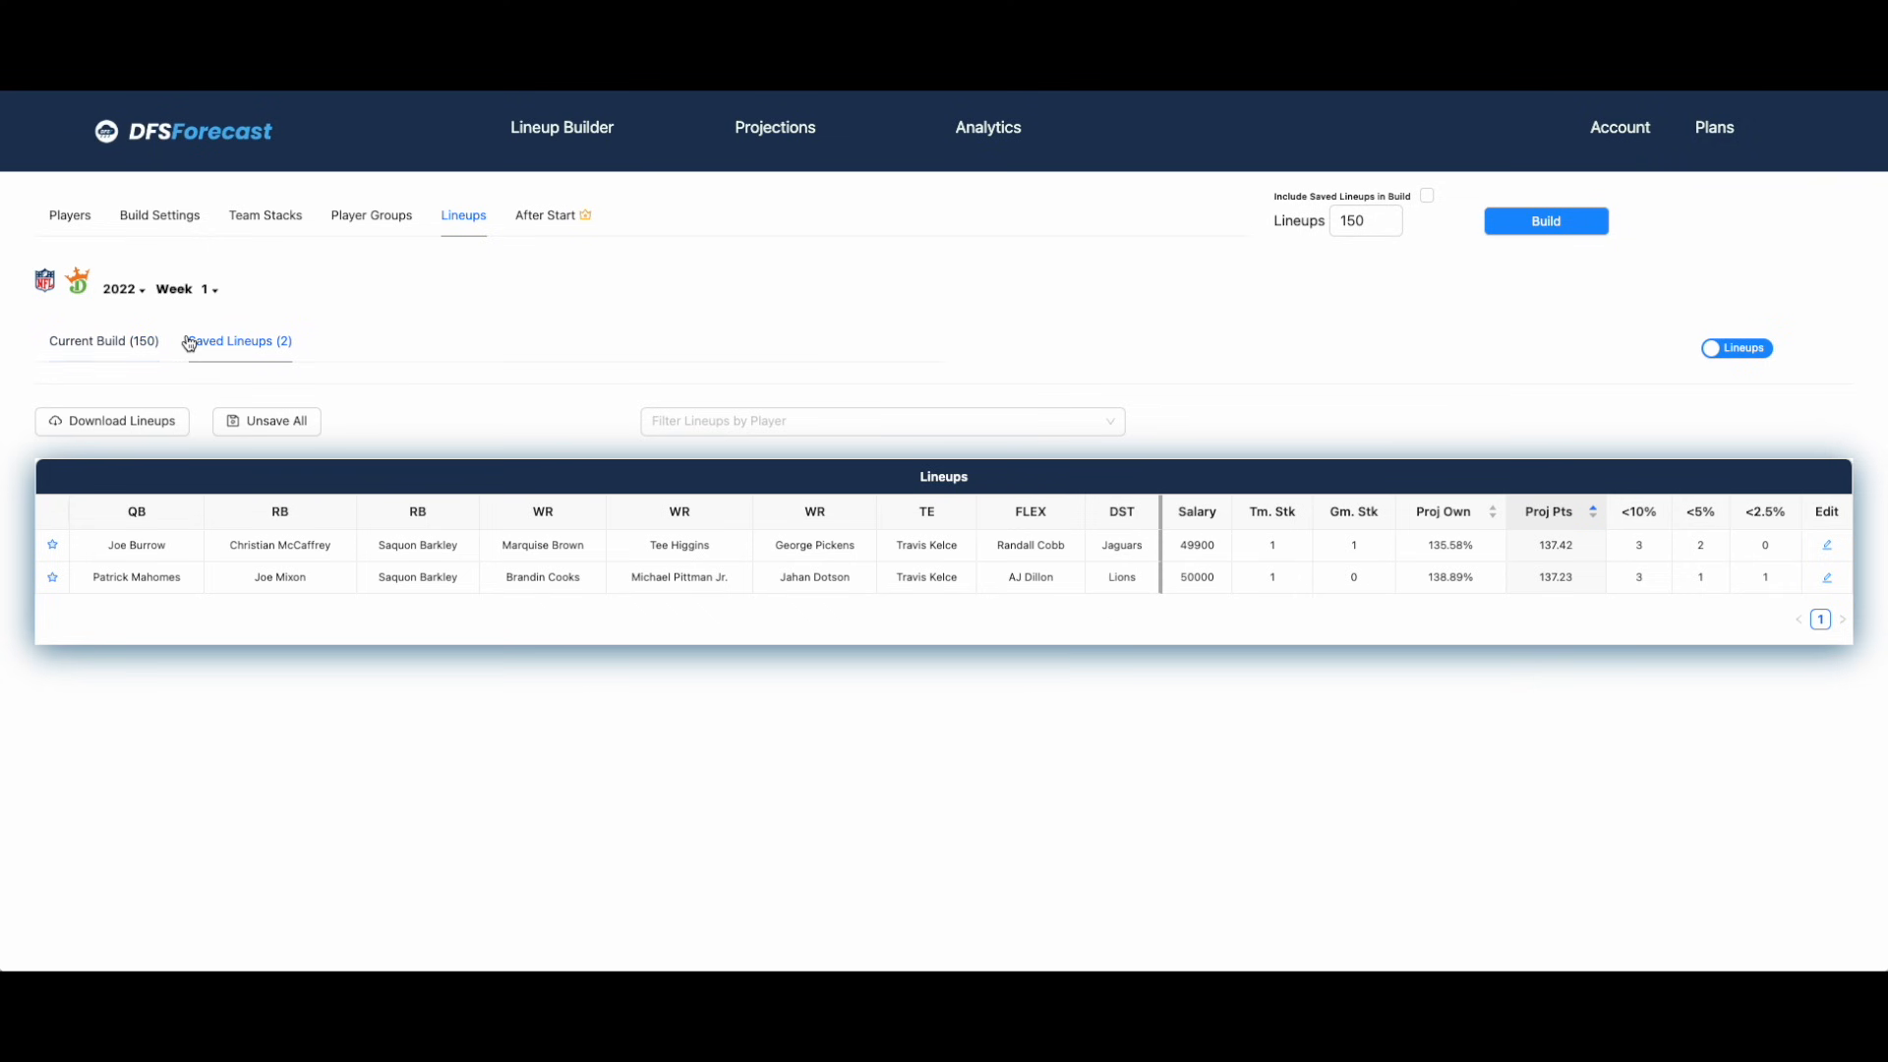
click(94, 346)
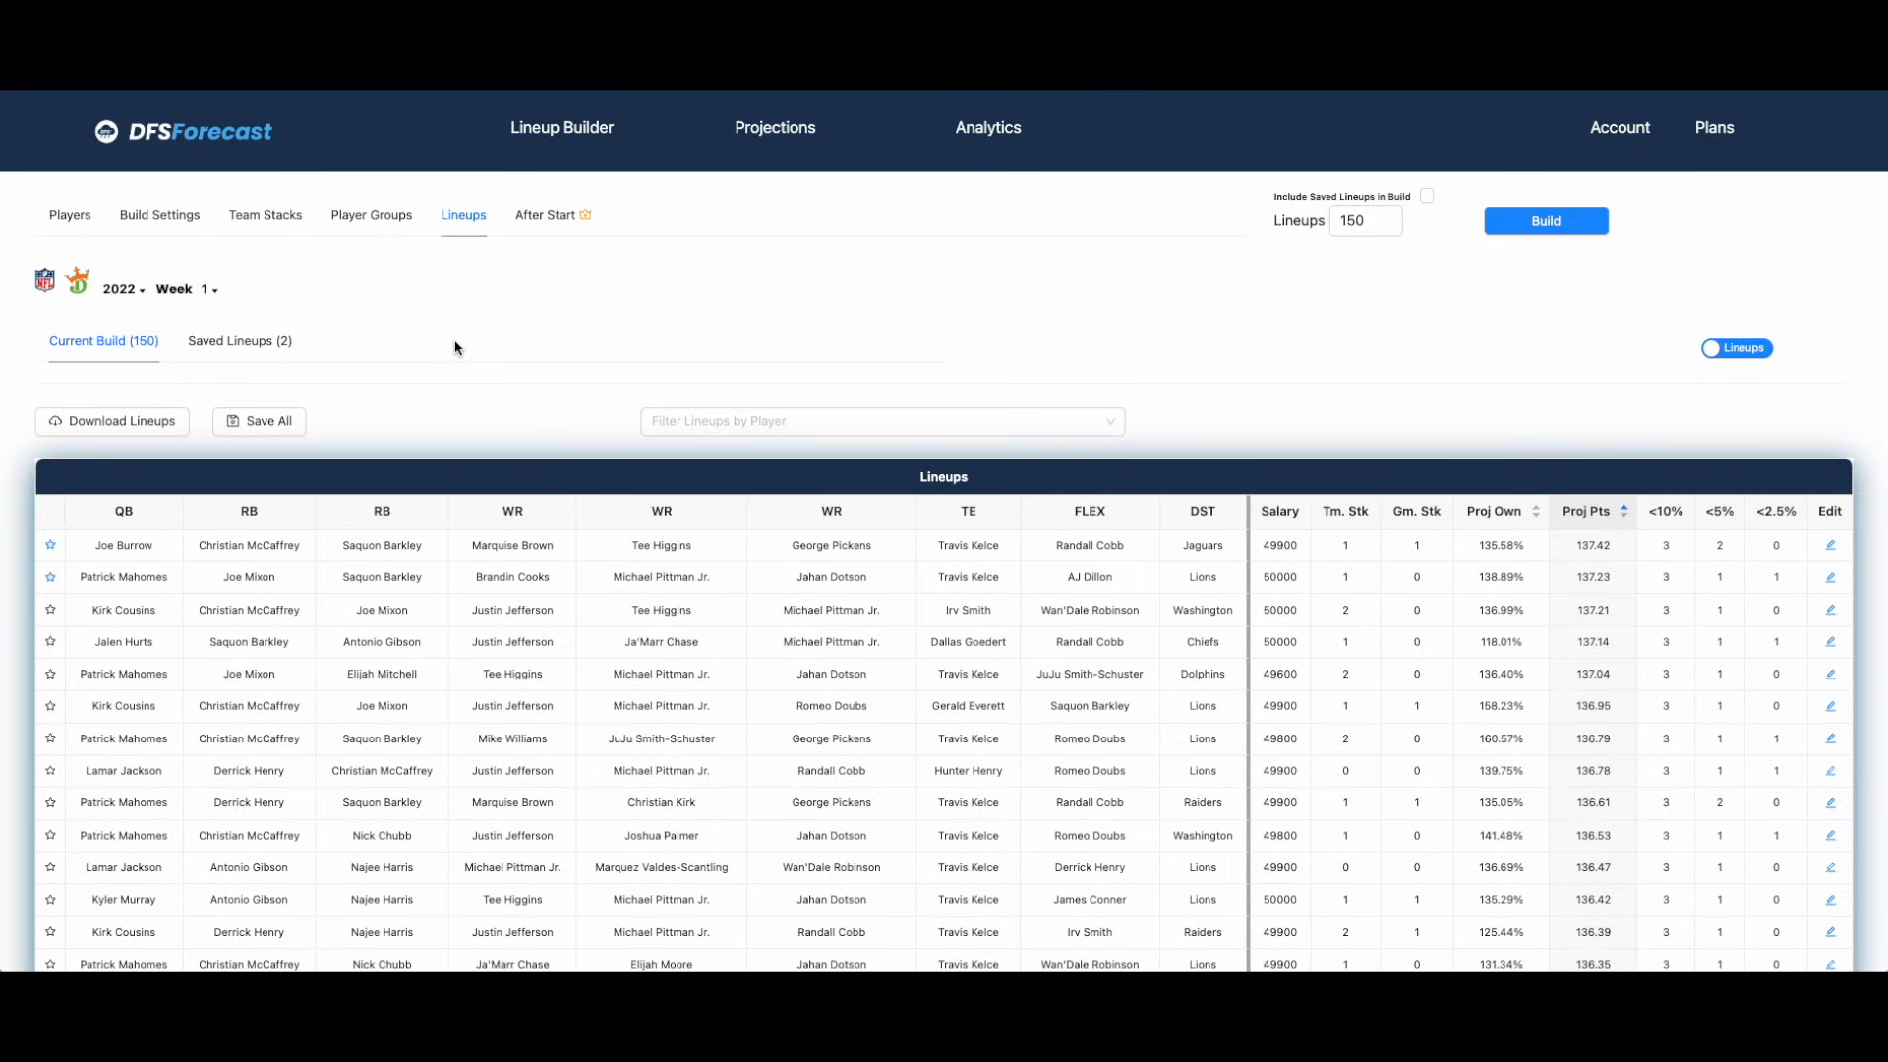
Download the current build's lineups as a CSV file and inspect the first lineup in the lineup editor.
click(150, 425)
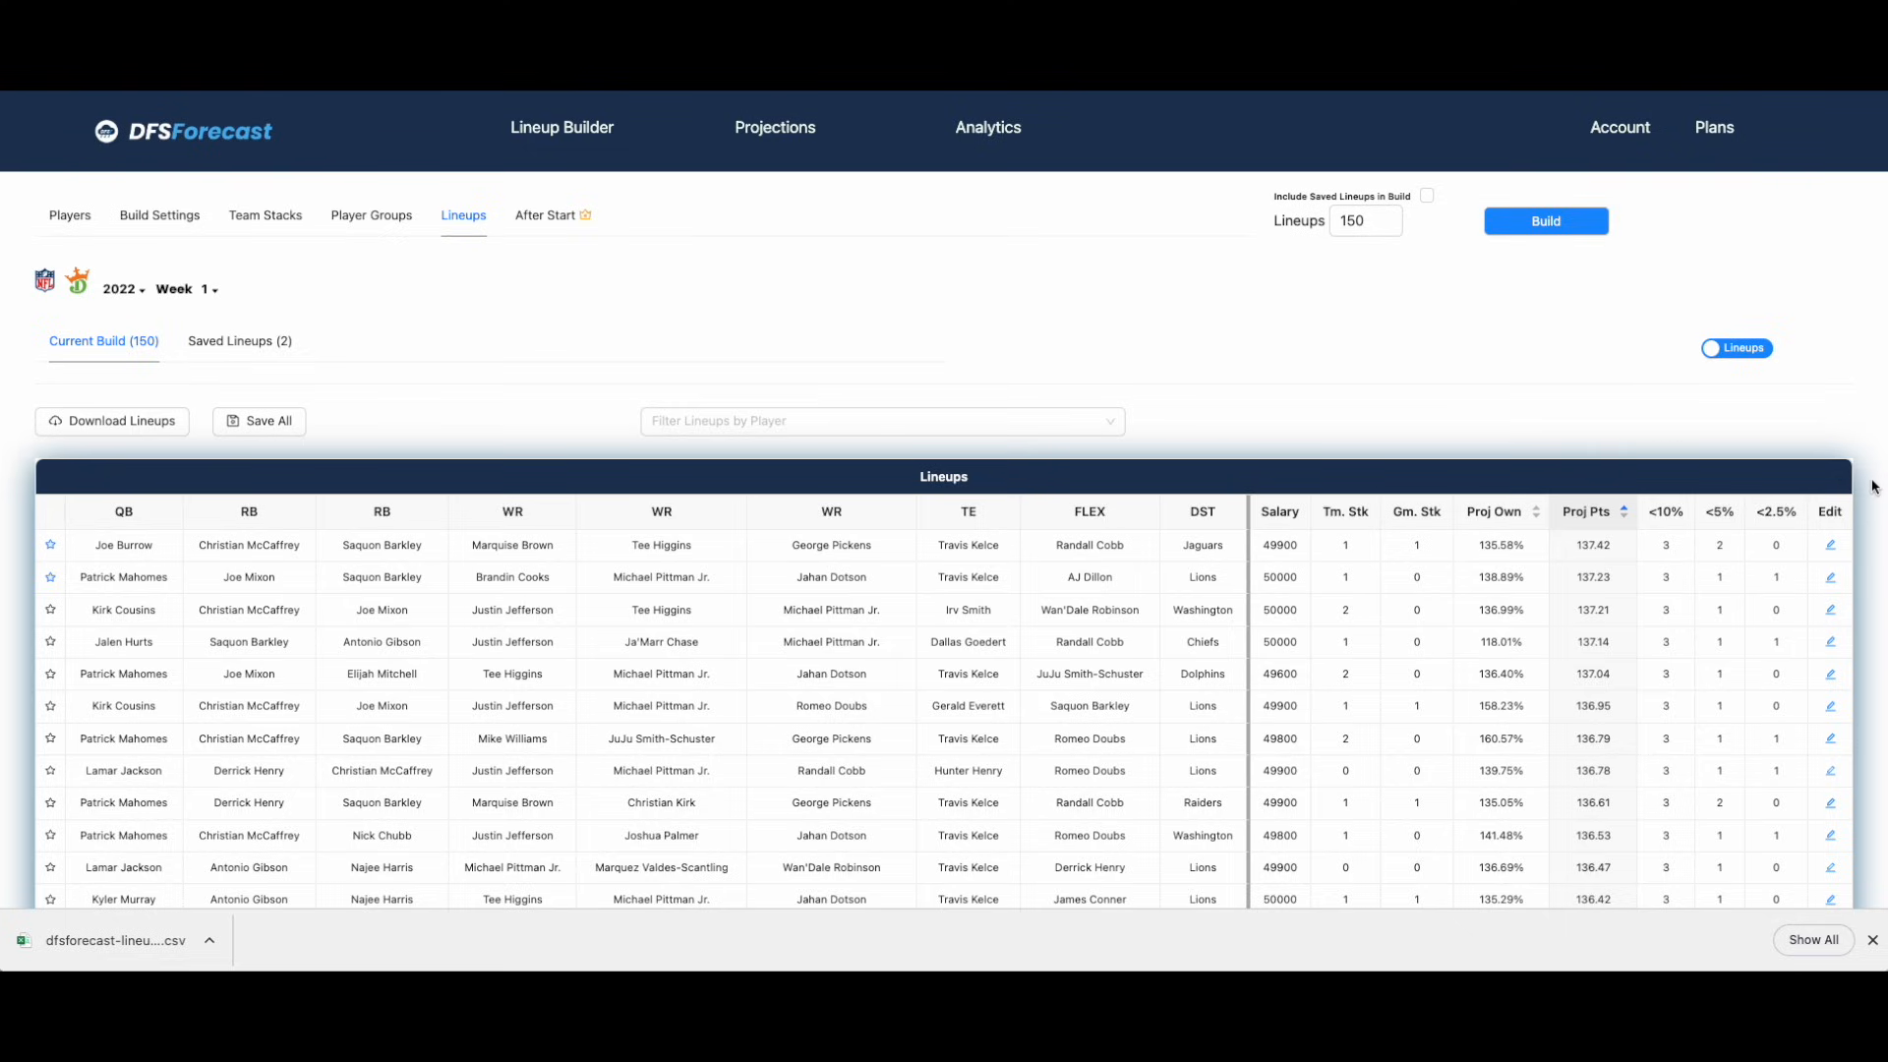
click(1831, 547)
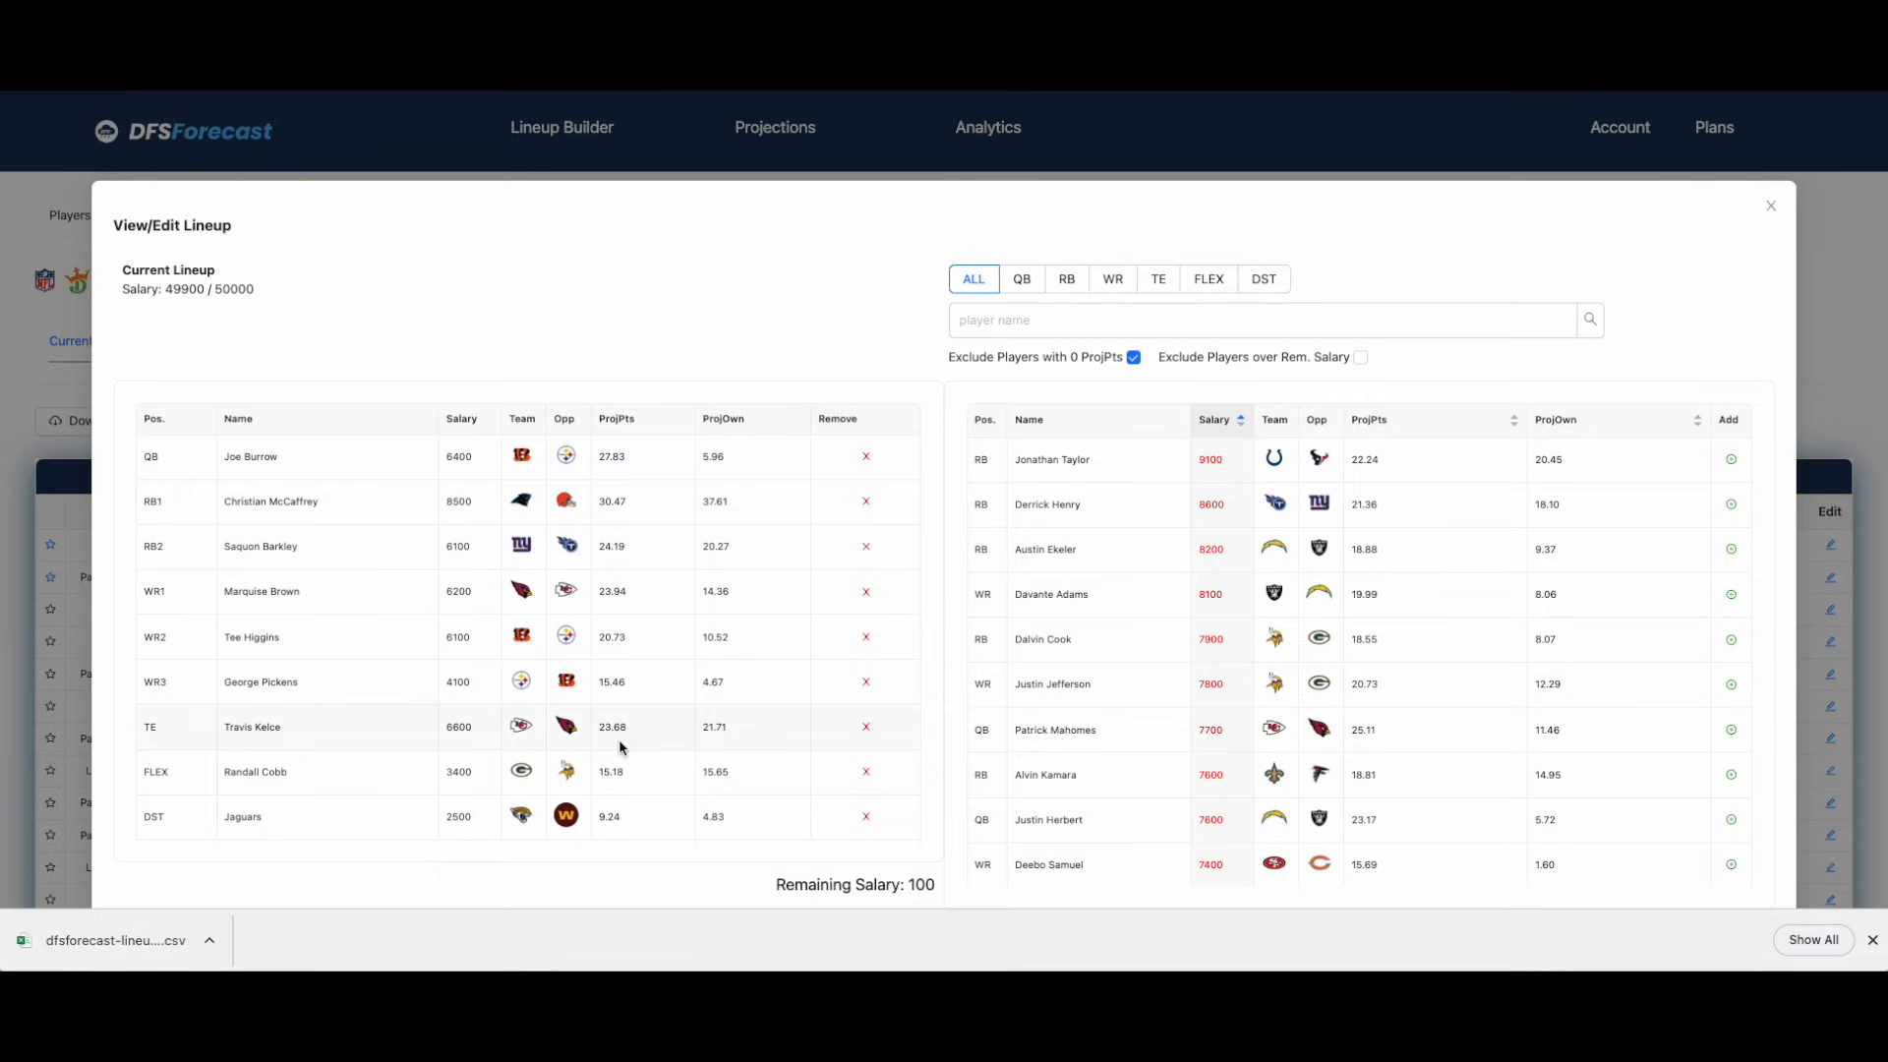
click(1771, 205)
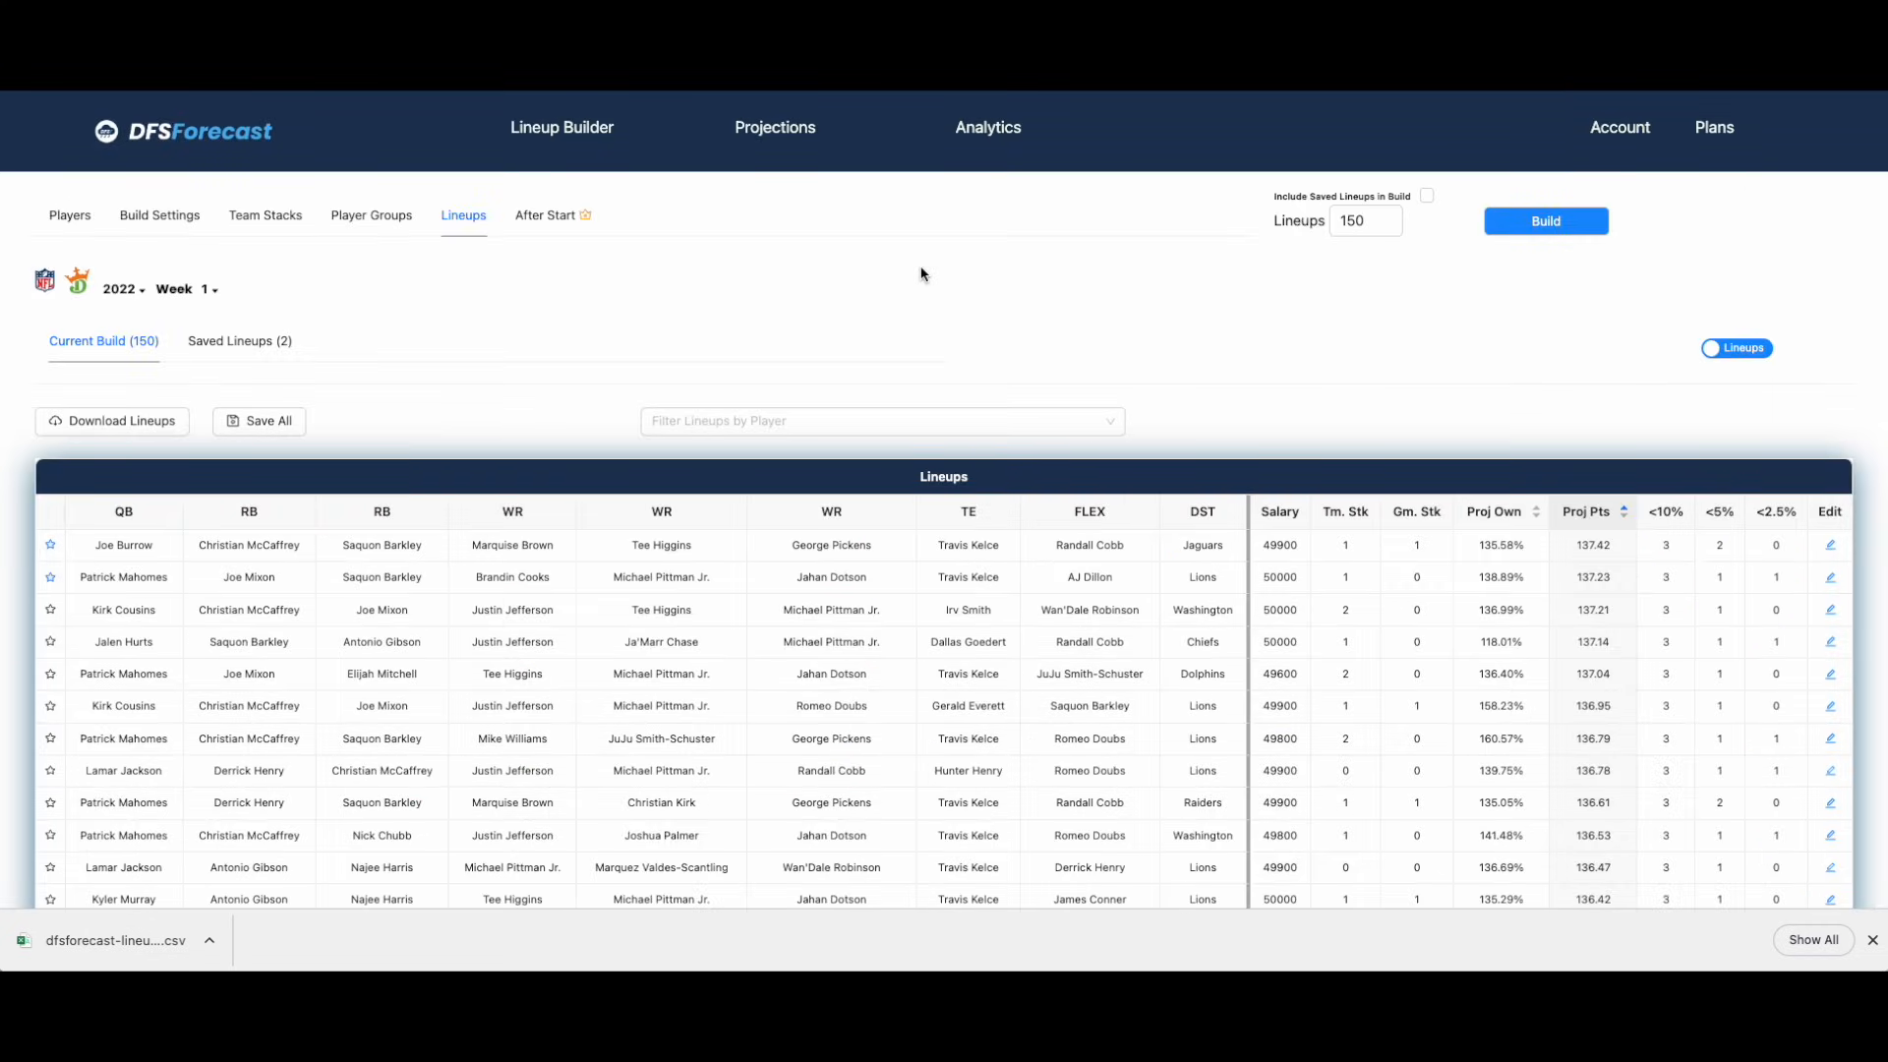
Switch the current build to the analysis view and filter the player breakdown to running backs.
click(1712, 350)
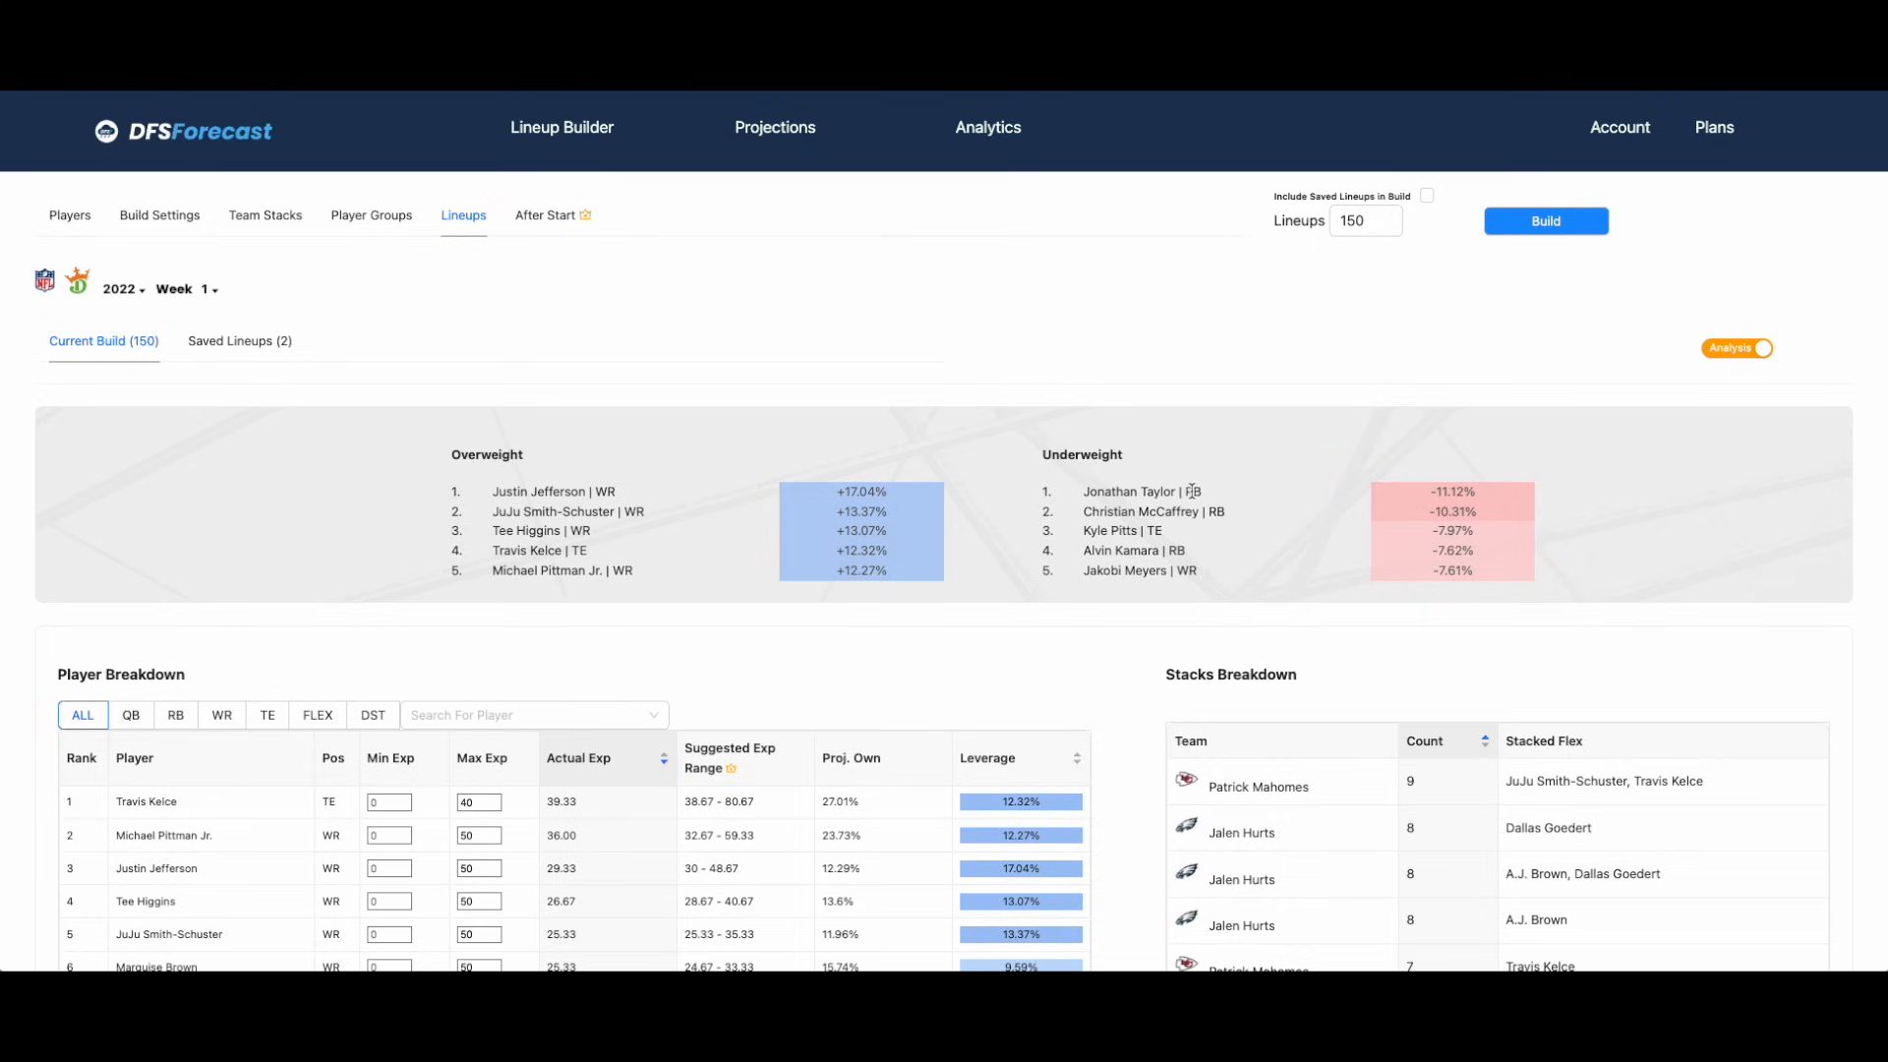
scroll(679, 343, down, 2)
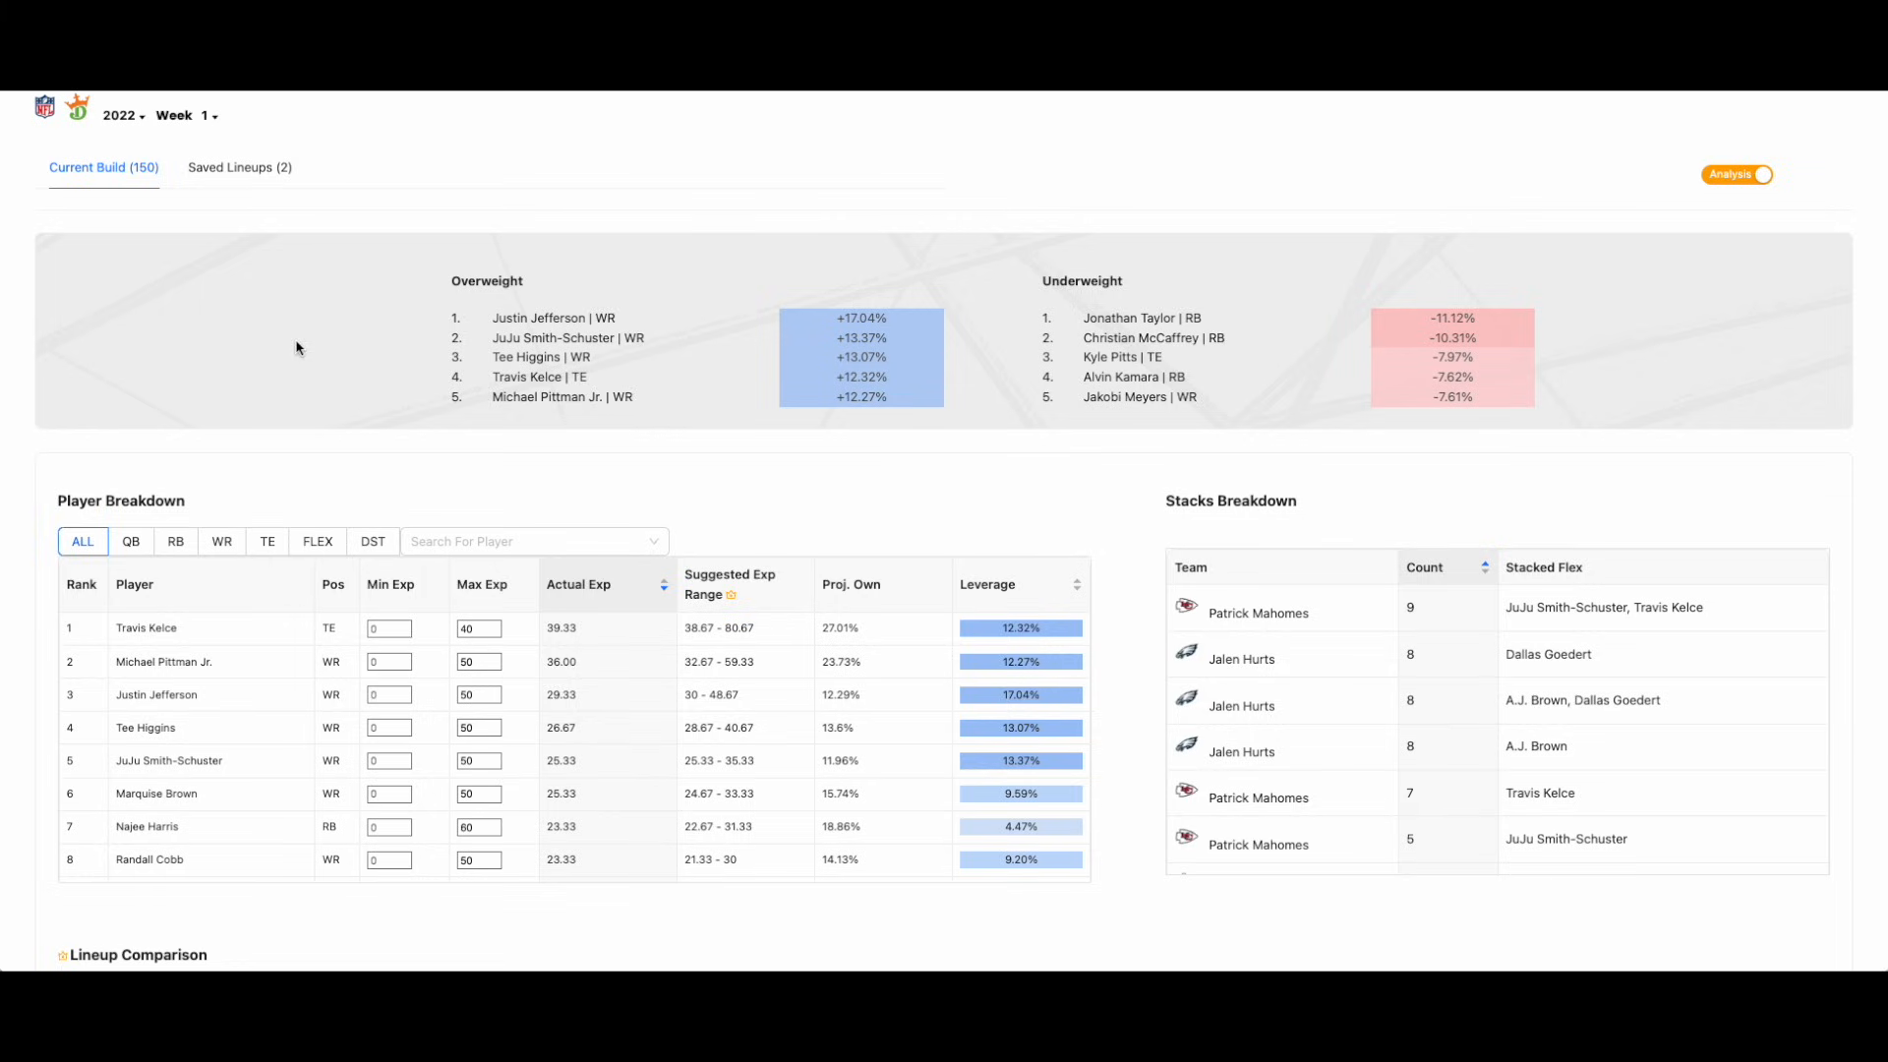
click(144, 549)
click(171, 546)
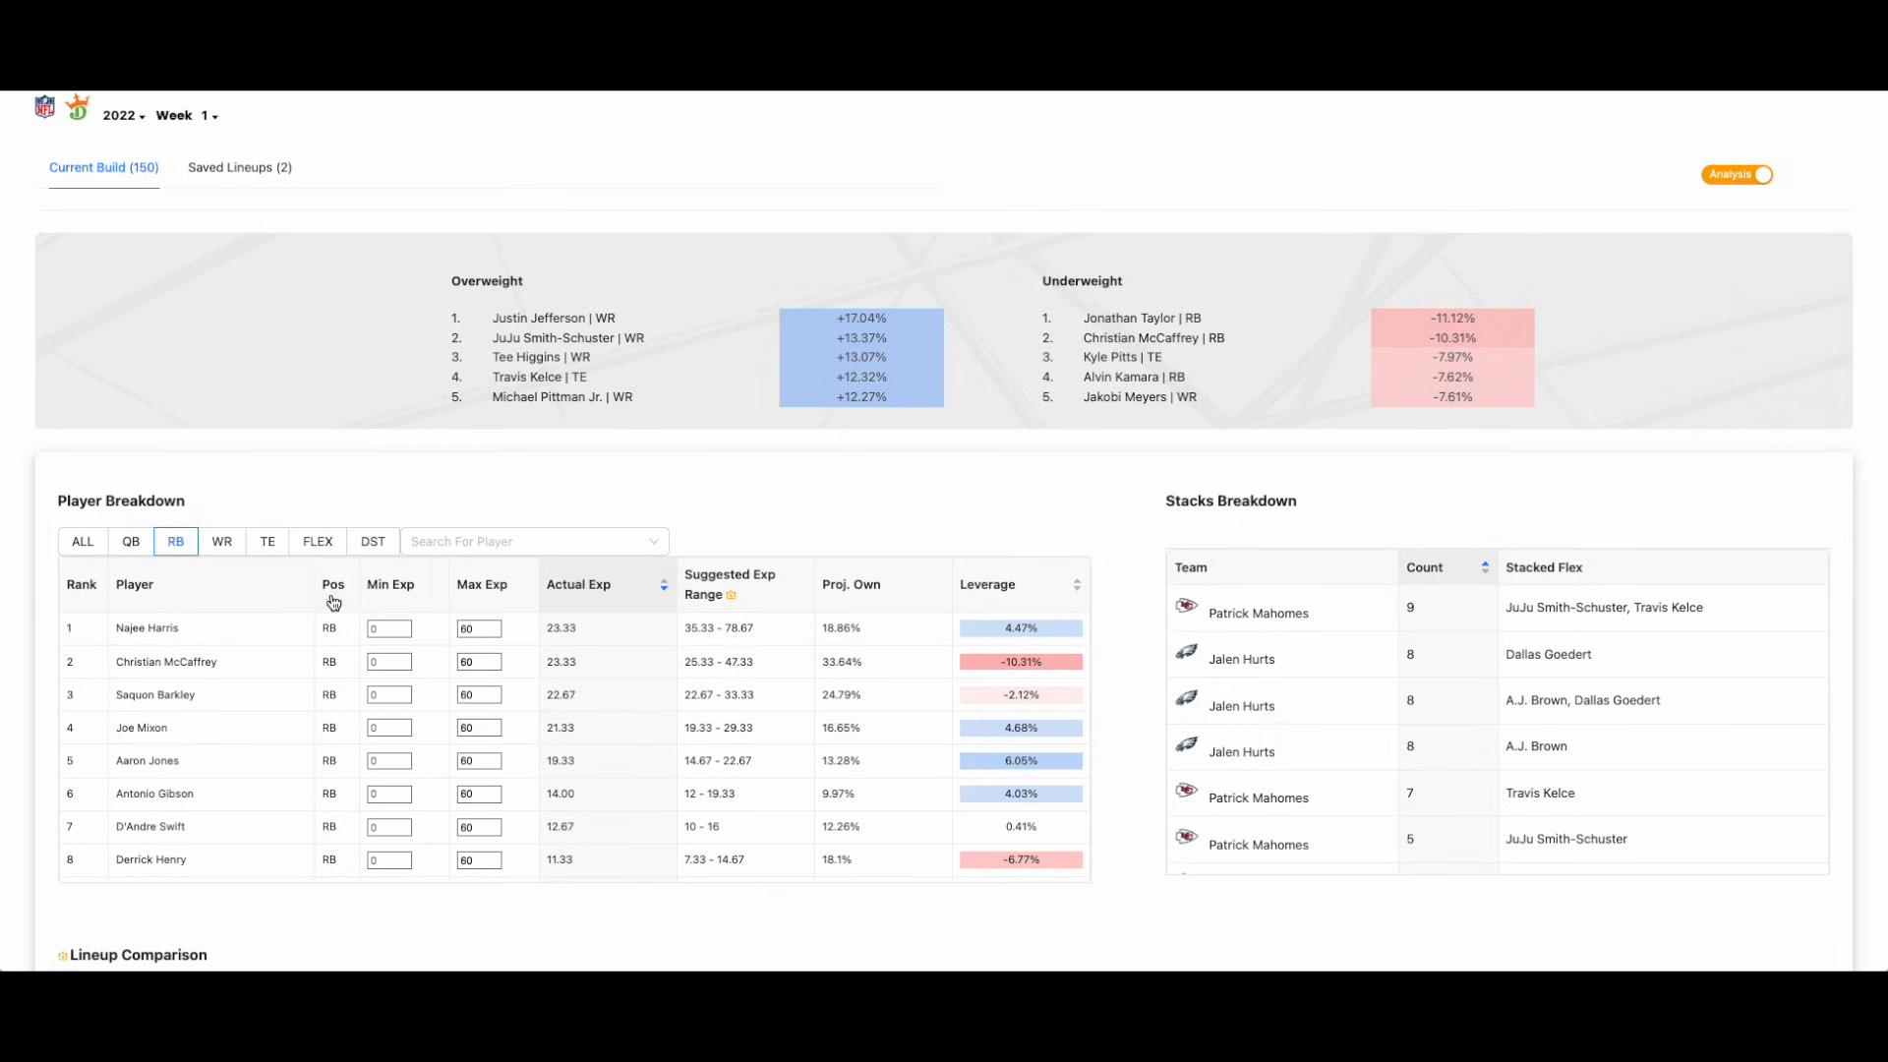
Set Saquon Barkley's minimum exposure to 35 in the player breakdown.
click(476, 629)
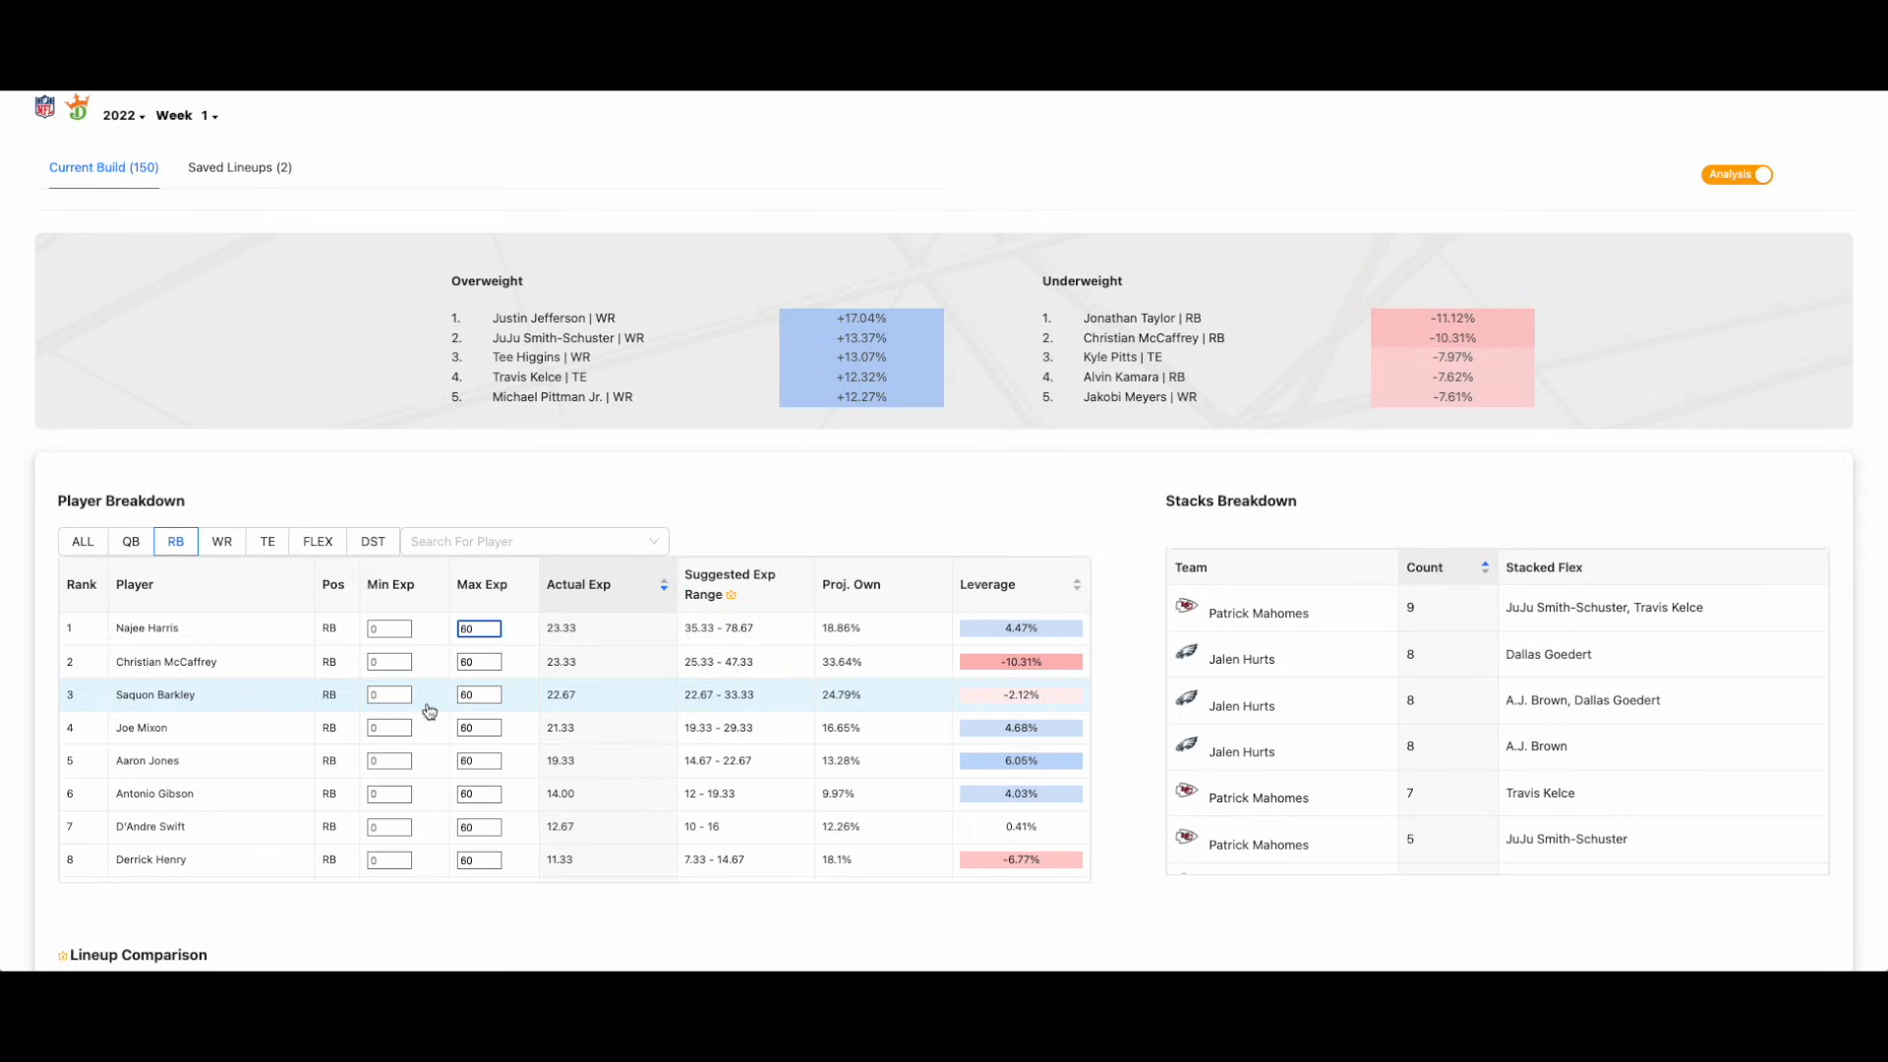
click(366, 698)
text(35)
Filter the player breakdown to wide receivers and set Randall Cobb's maximum exposure to 15.
click(222, 543)
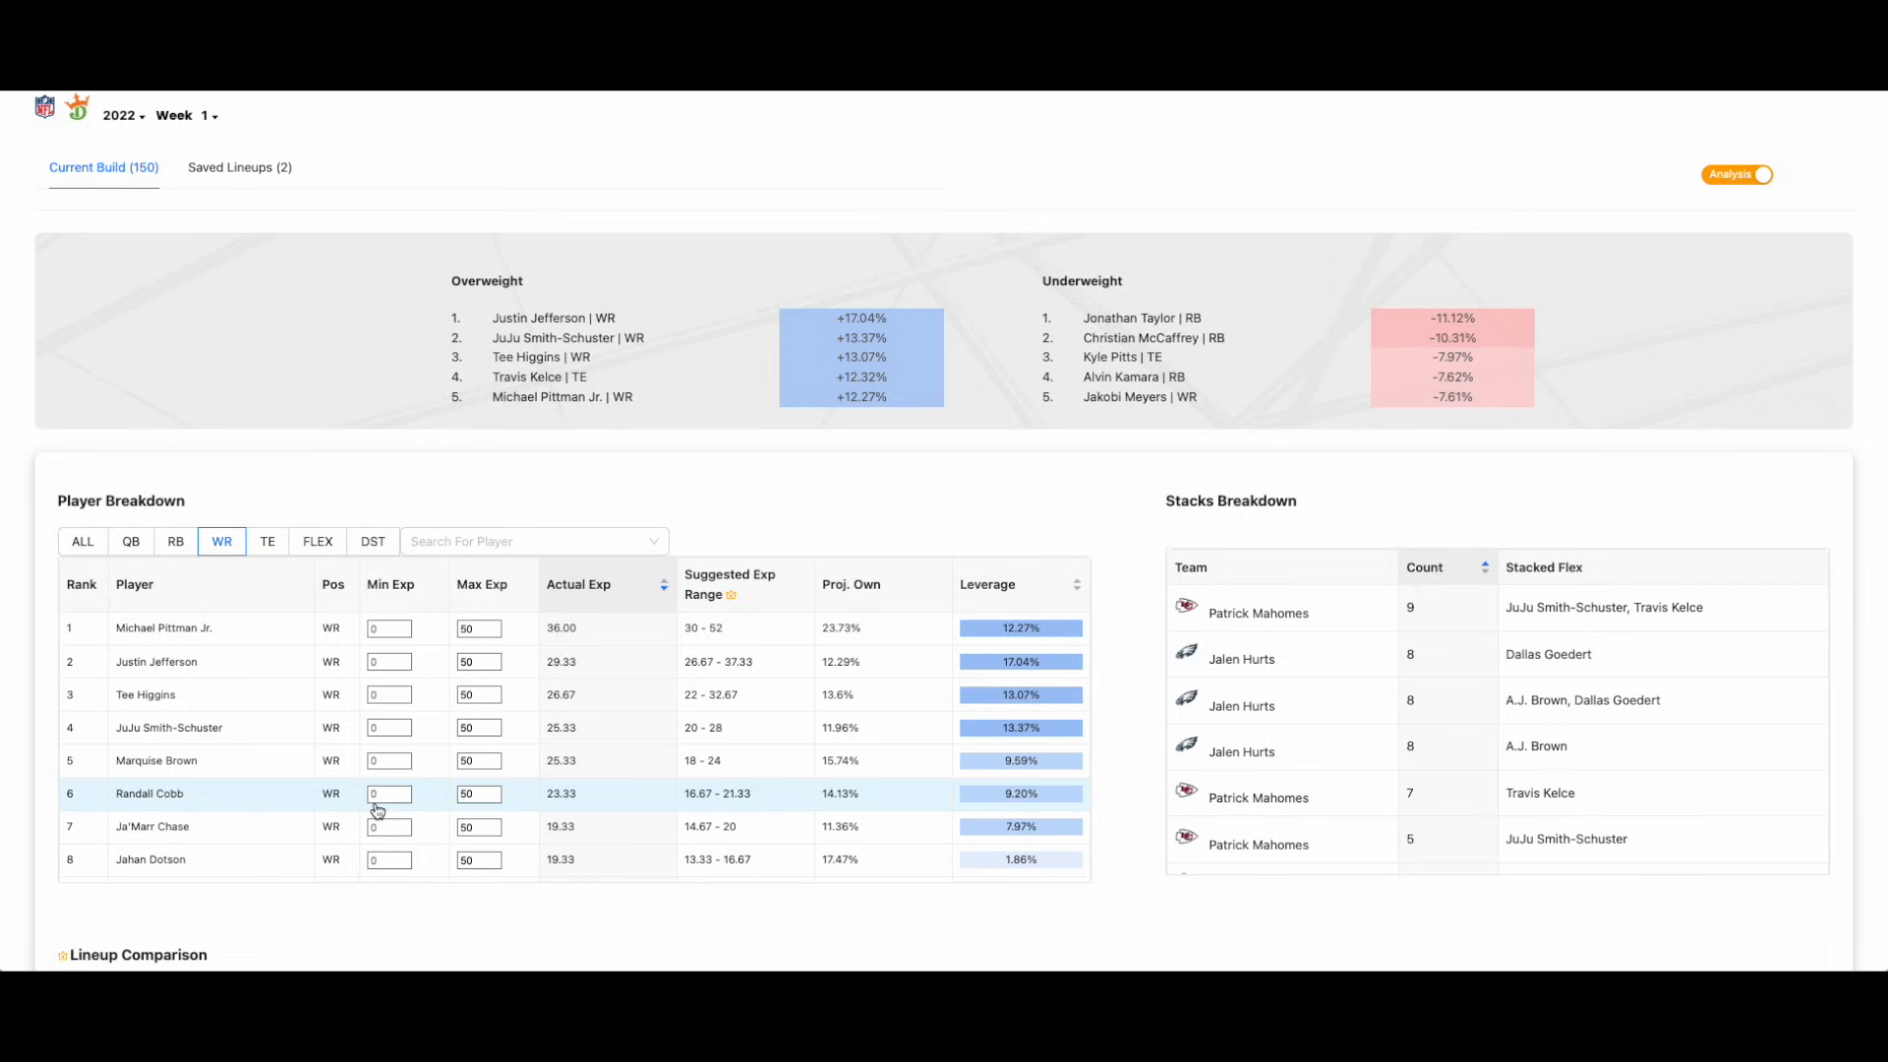
click(477, 794)
text(15)
click(222, 311)
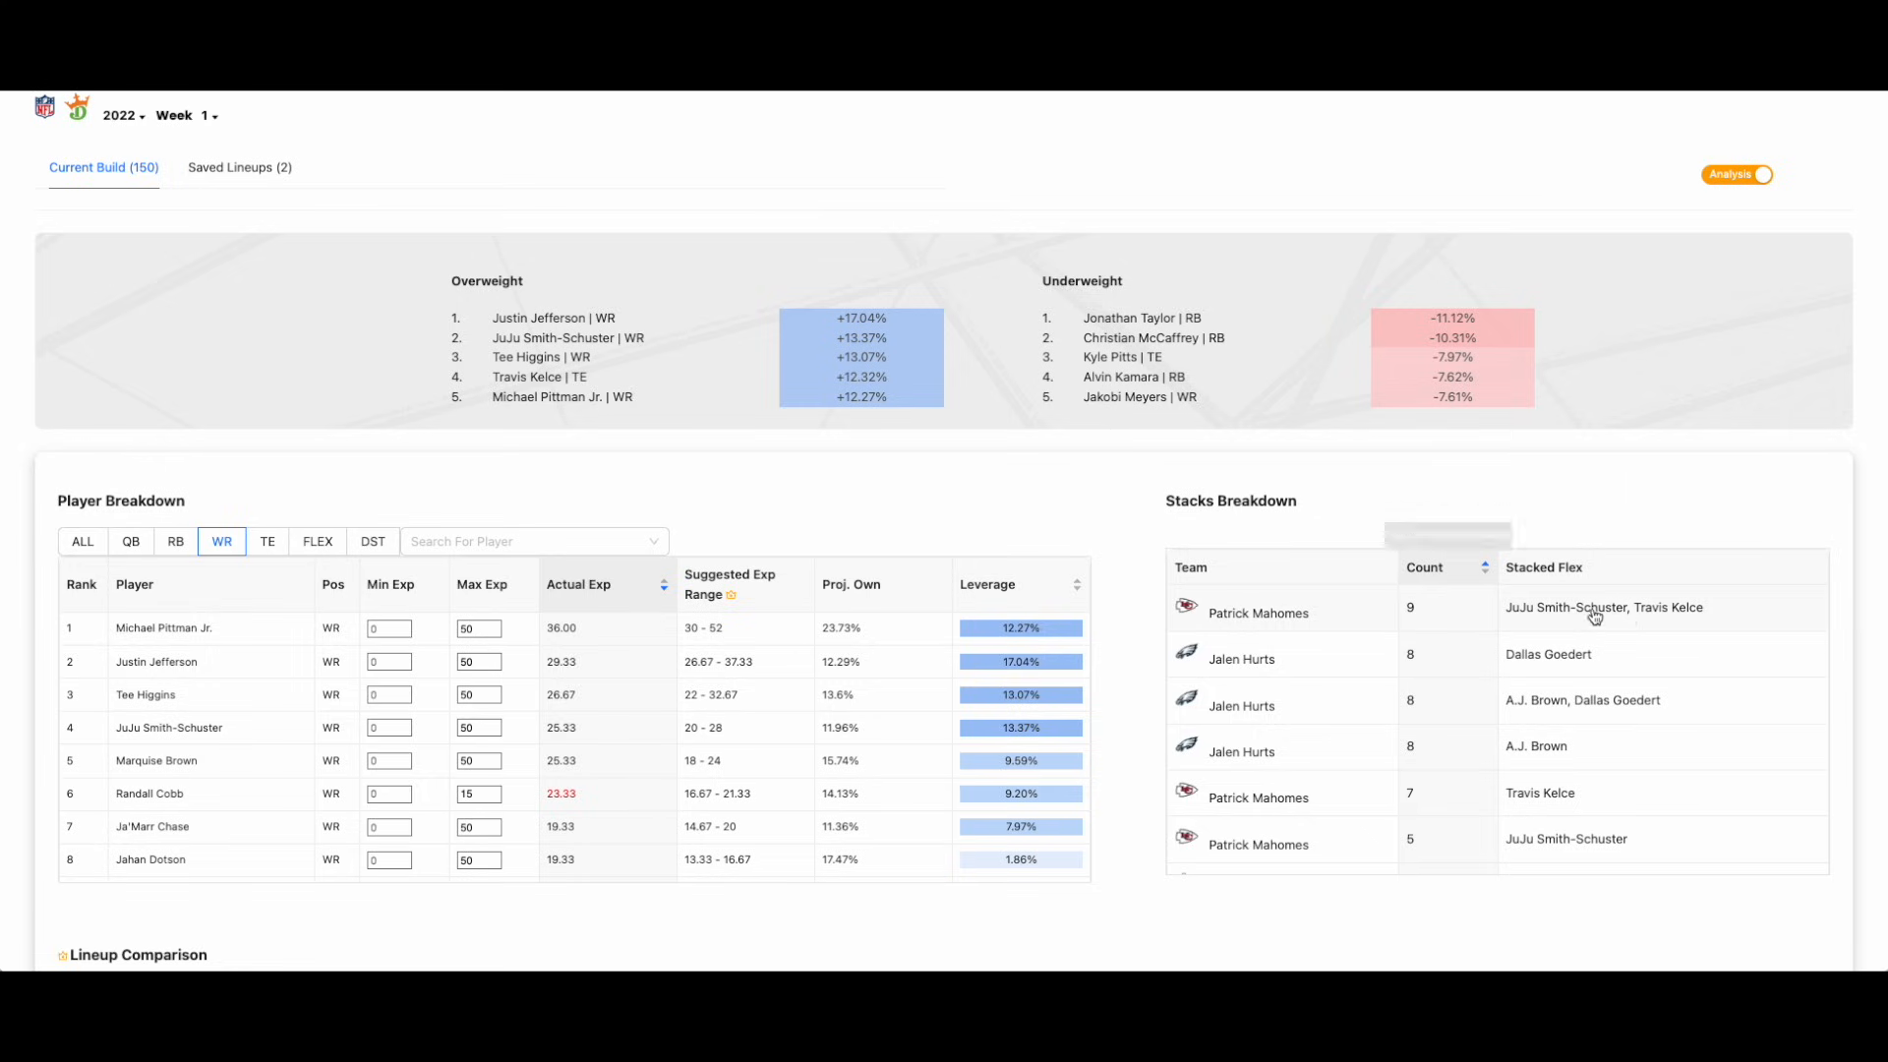
Examine the lineup comparison metrics for the current build.
scroll(1213, 346, down, 5)
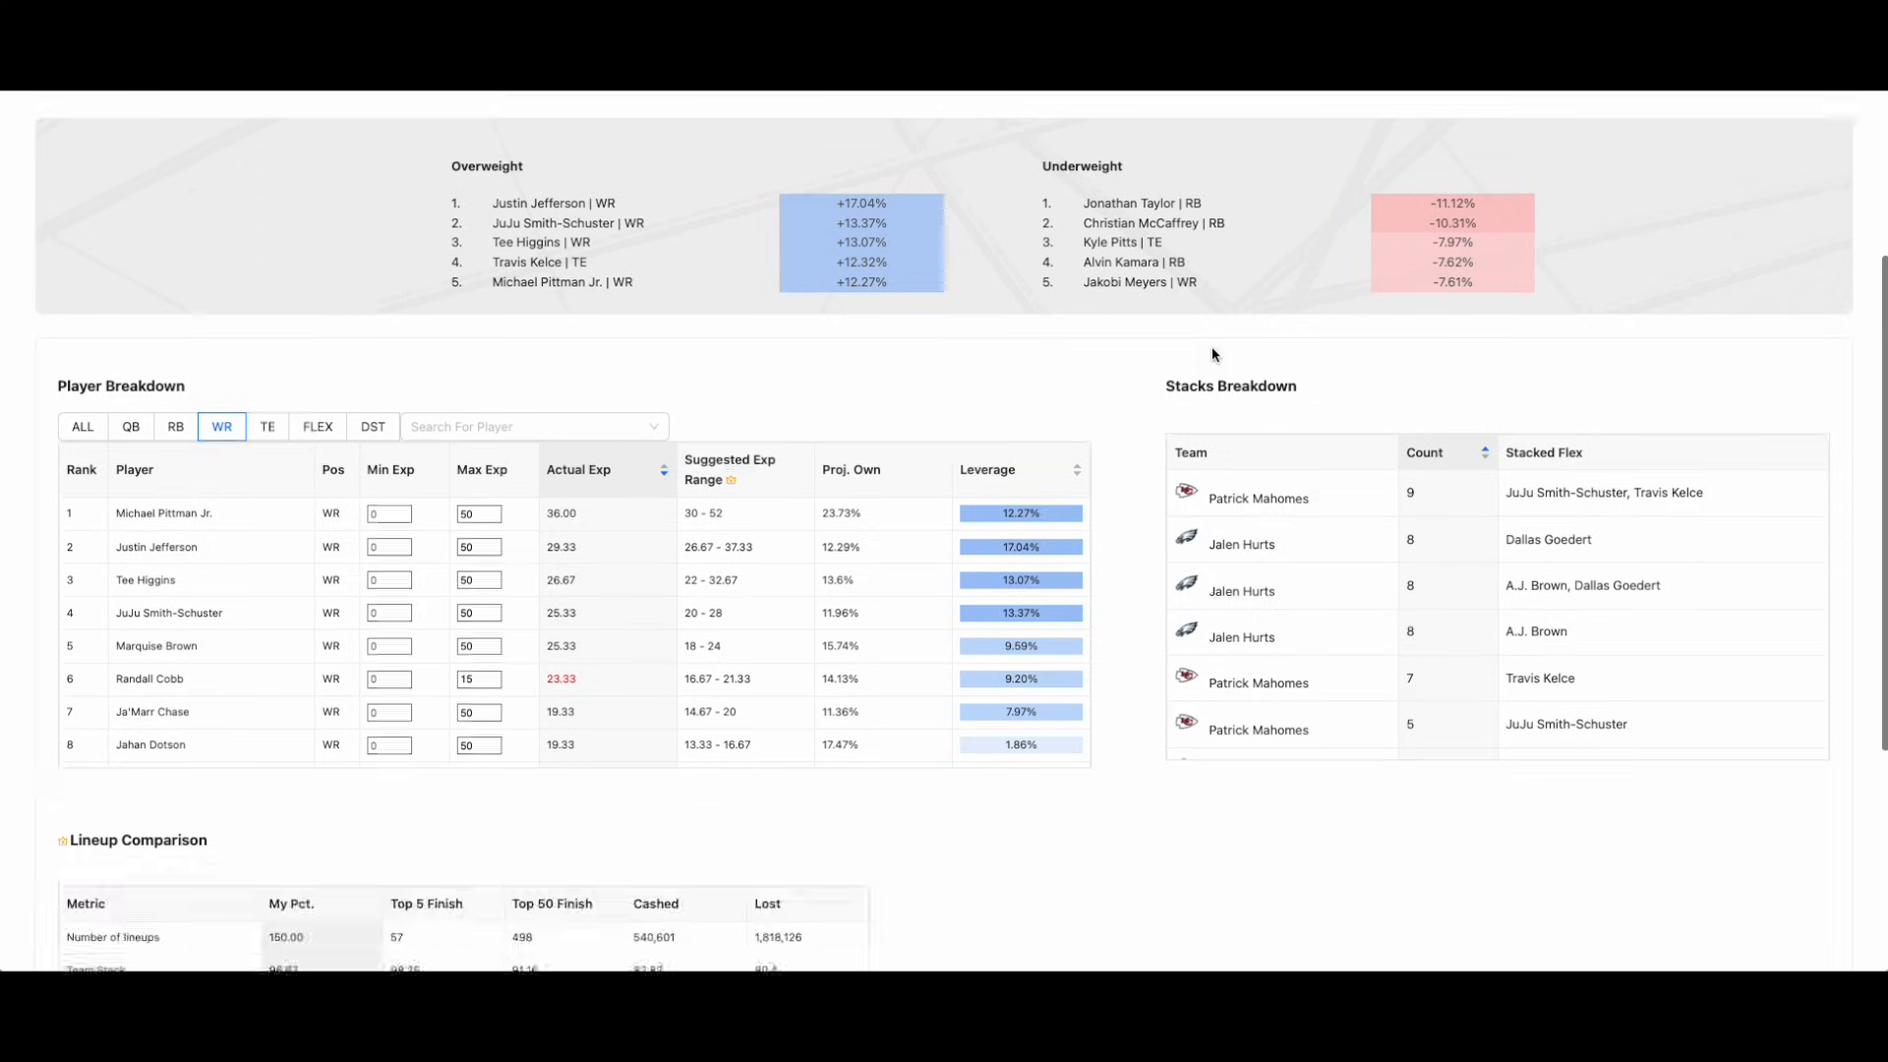